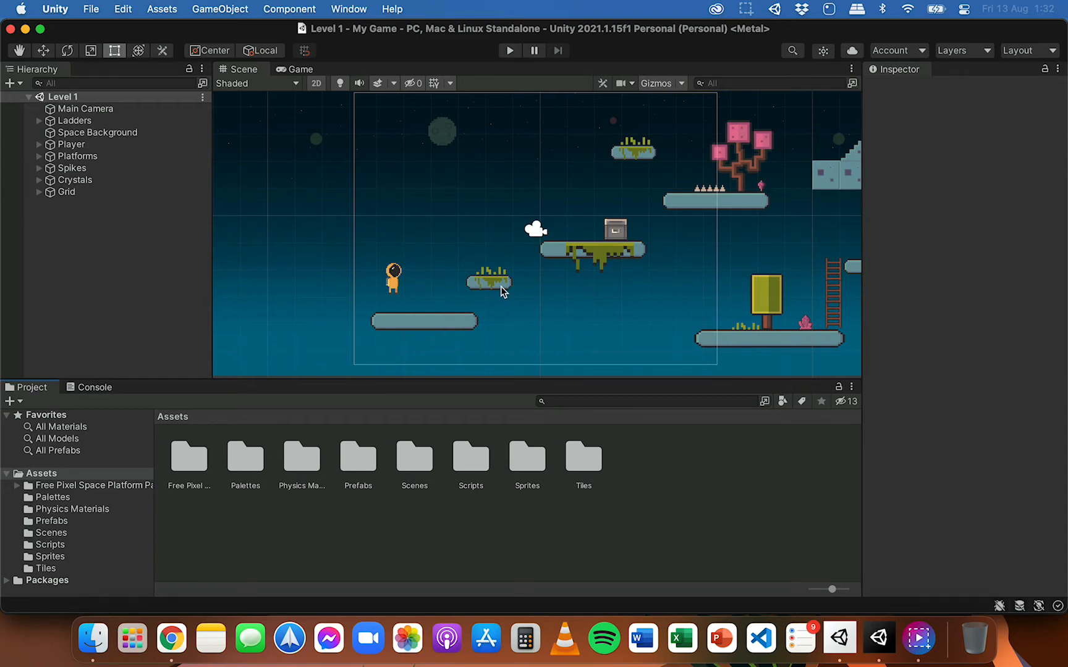
Step: Select the small grassy Platform 2 near the player and expand its child objects in the hierarchy
{"action": "scroll", "coordinate": [500, 288], "scroll_direction": "up", "scroll_amount": 3}
{"action": "left_click", "coordinate": [455, 281]}
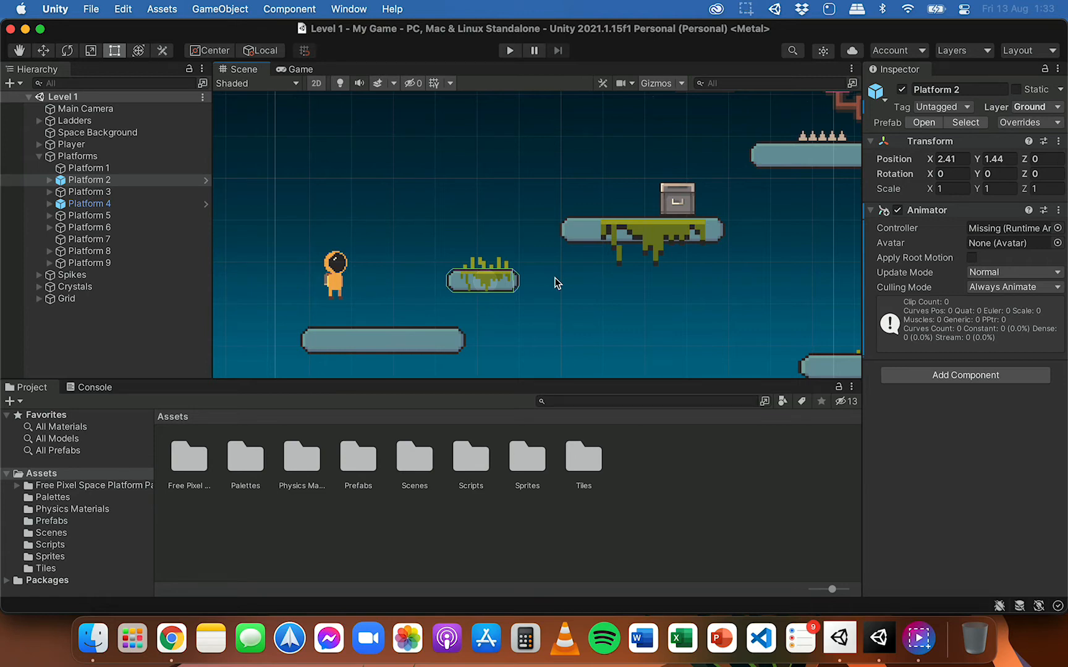
{"action": "left_click", "coordinate": [337, 275]}
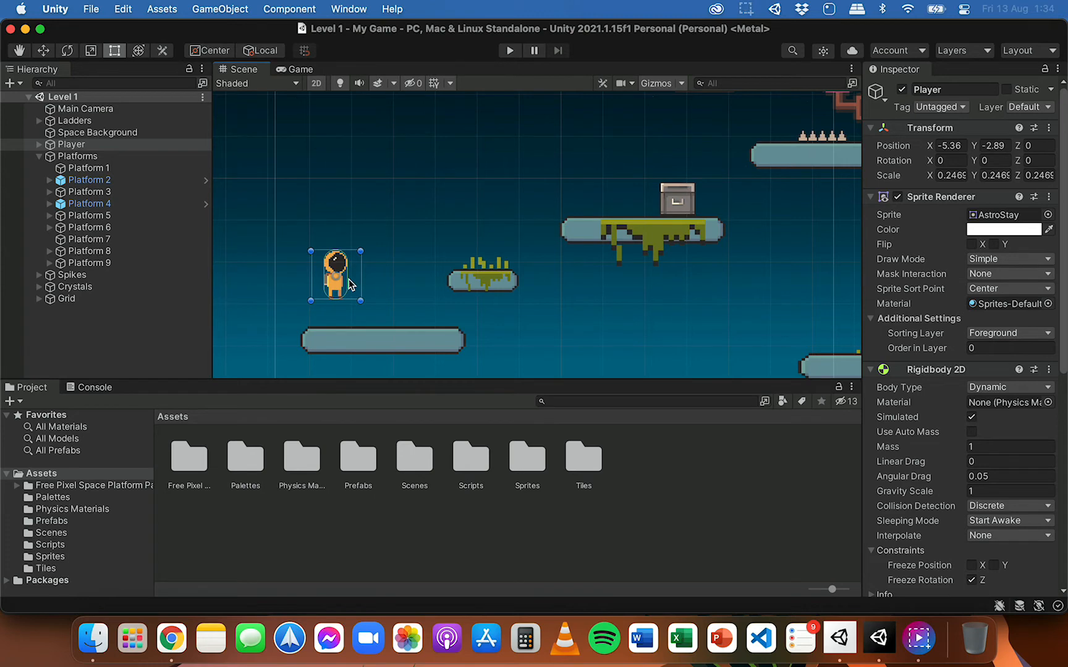
{"action": "left_click", "coordinate": [454, 283]}
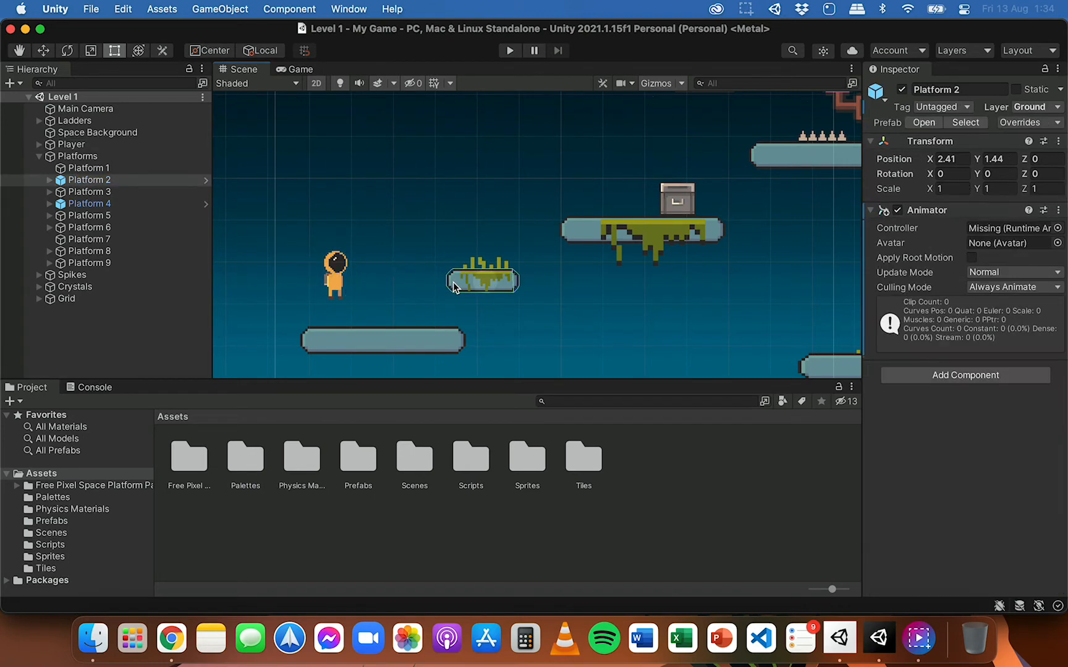
{"action": "scroll", "coordinate": [492, 270], "scroll_direction": "up", "scroll_amount": 3}
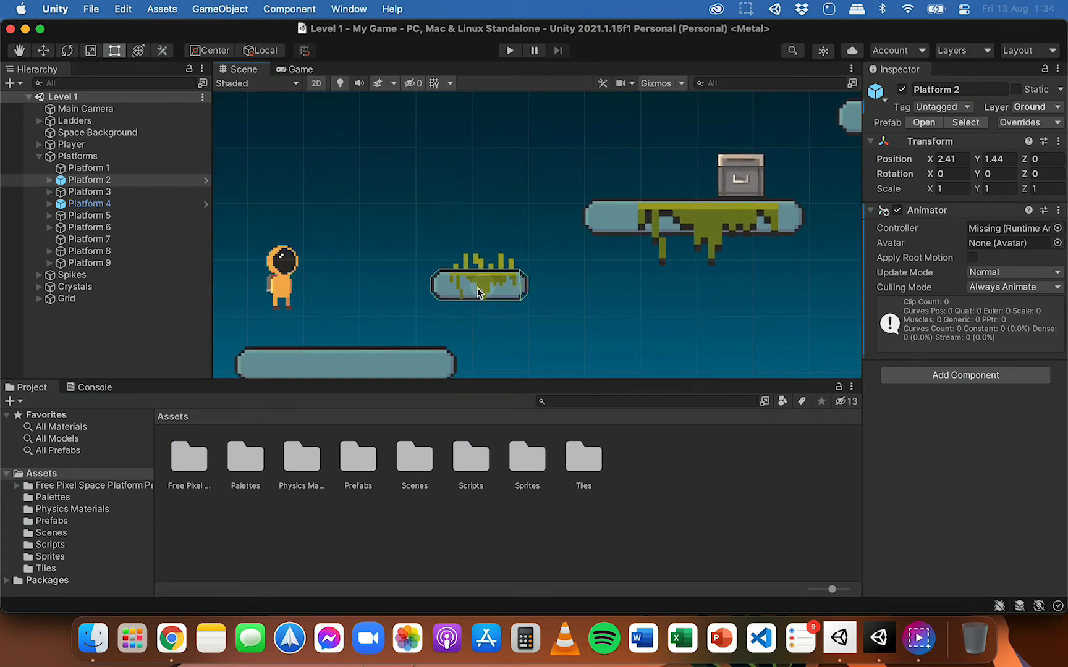
{"action": "scroll", "coordinate": [479, 292], "scroll_direction": "down", "scroll_amount": 1}
{"action": "left_click", "coordinate": [49, 180]}
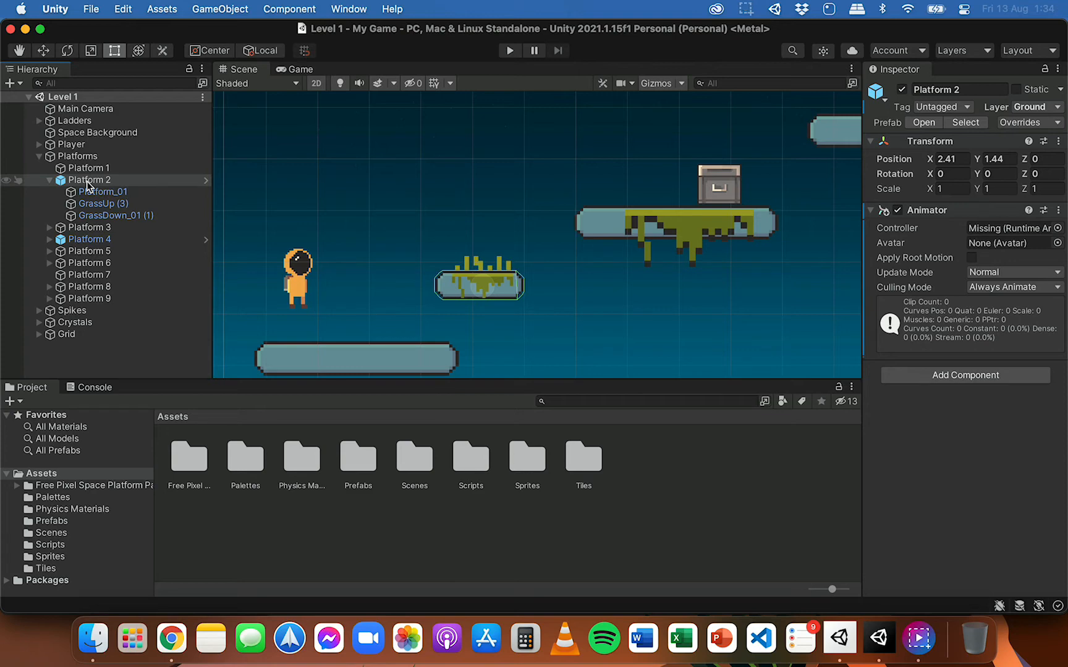
{"action": "left_click", "coordinate": [120, 184]}
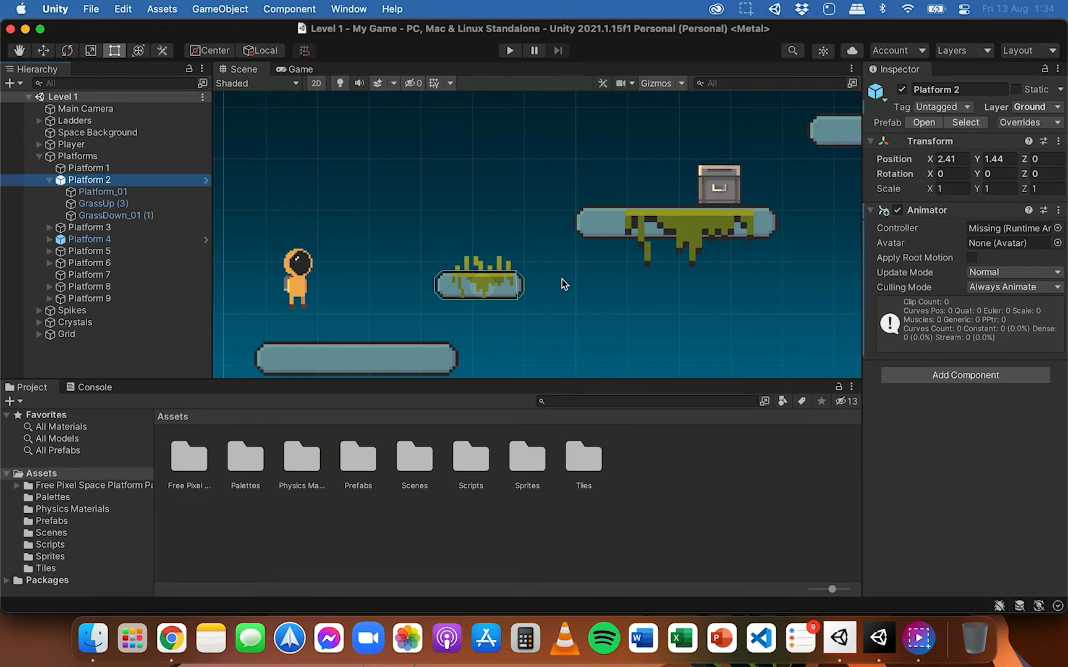
Step: Open the Animation window and dock it alongside the Project and Console windows
{"action": "left_click", "coordinate": [338, 6]}
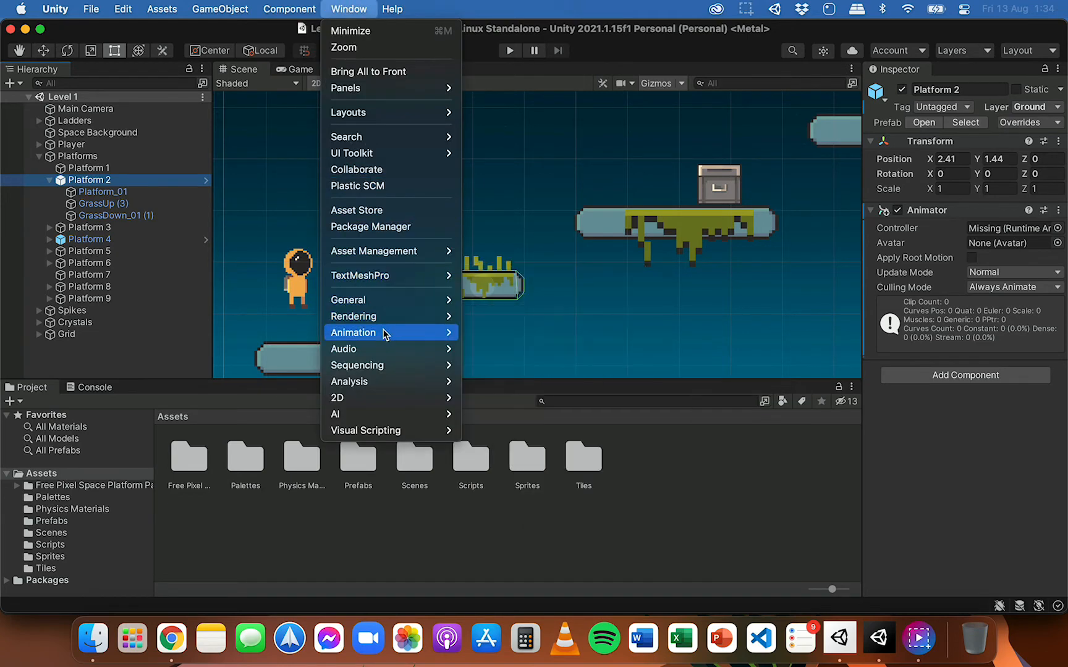
{"action": "mouse_move", "coordinate": [385, 334]}
{"action": "left_click", "coordinate": [531, 334]}
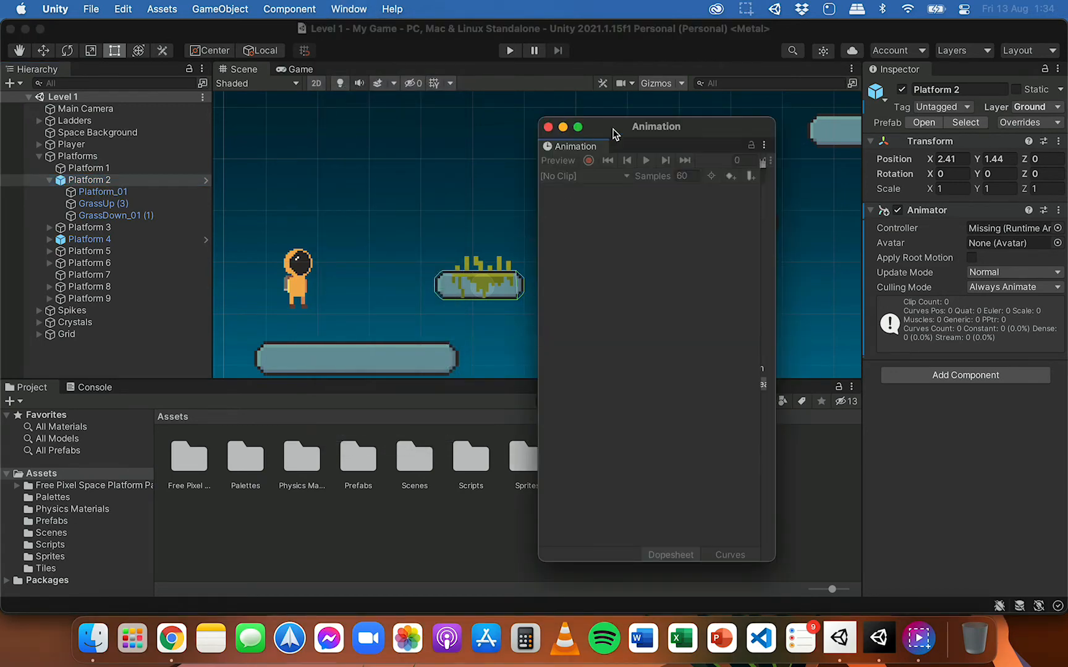
{"action": "left_click_drag", "start_coordinate": [615, 133], "coordinate": [626, 124]}
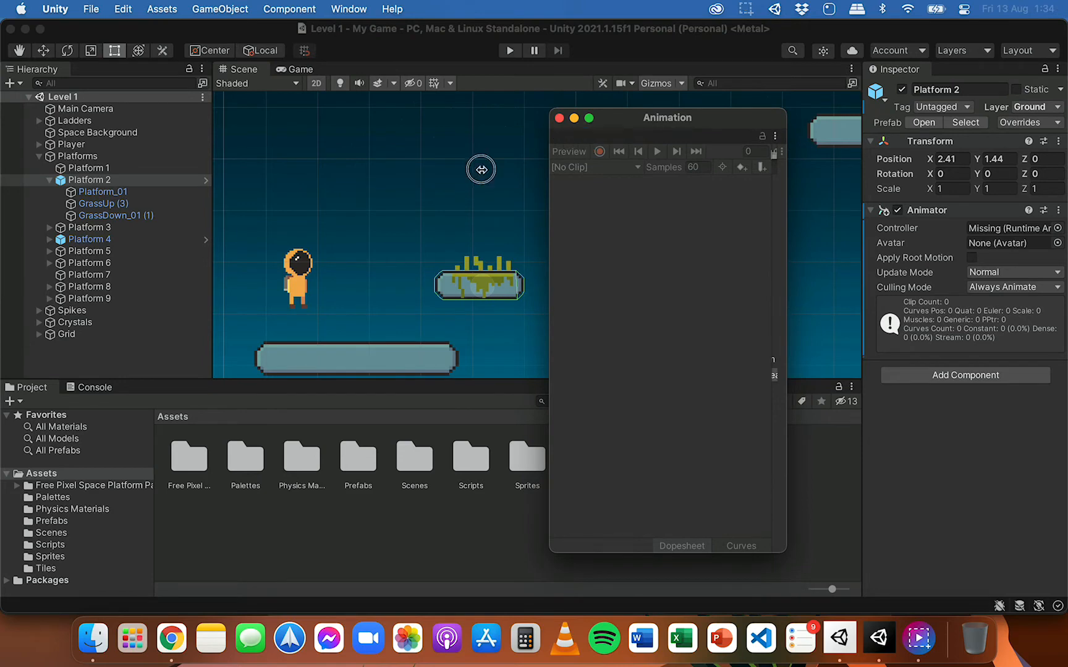
{"action": "left_click_drag", "start_coordinate": [481, 169], "coordinate": [144, 389]}
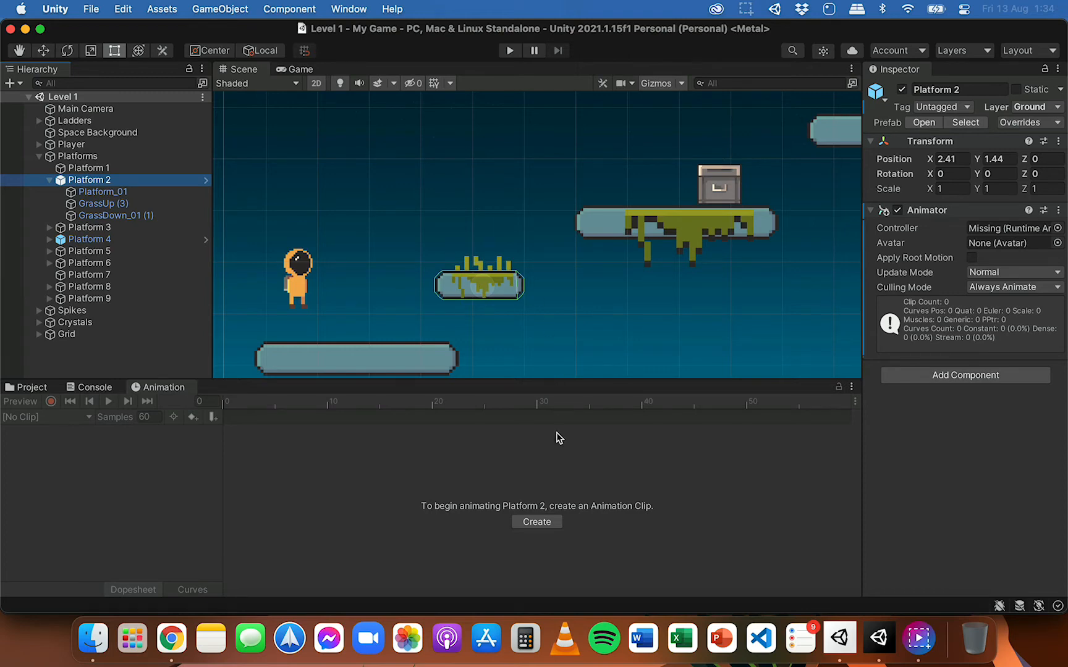
Step: Start creating an animation clip for Platform 2 and add a new folder named Animations inside Assets
{"action": "left_click", "coordinate": [541, 521]}
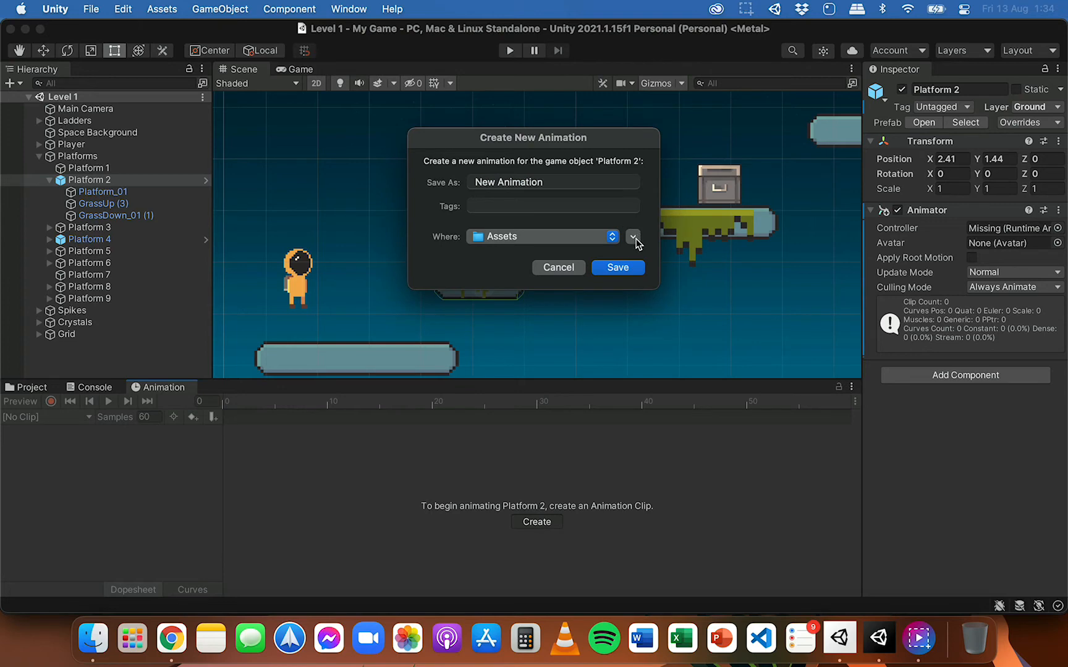
{"action": "left_click", "coordinate": [633, 236]}
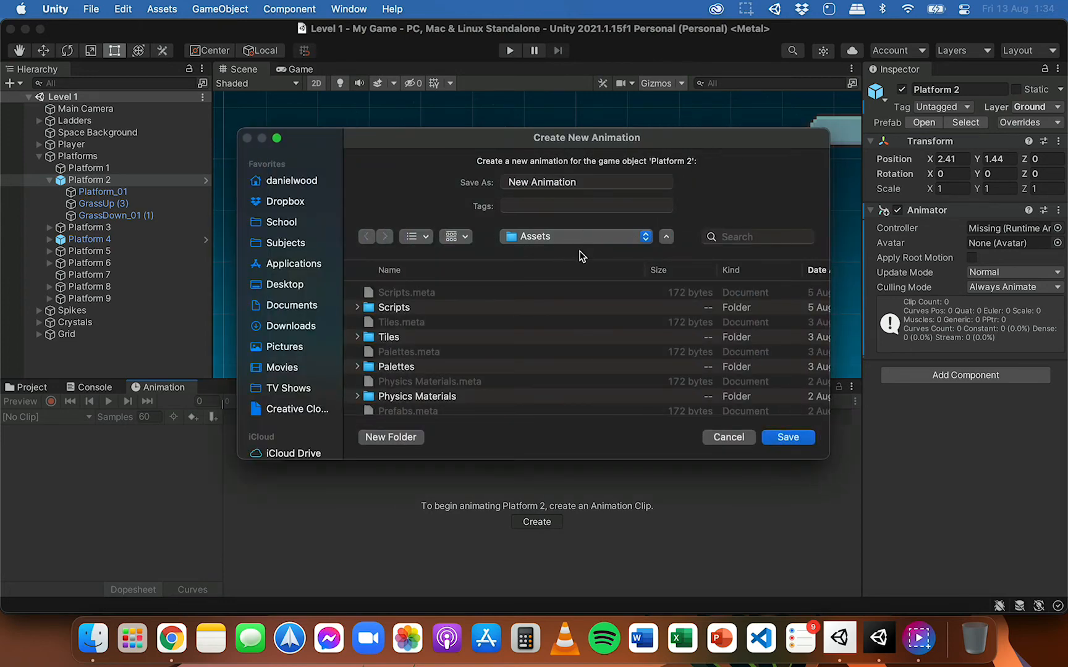
{"action": "left_click", "coordinate": [390, 437]}
{"action": "type", "text": "Animations"}
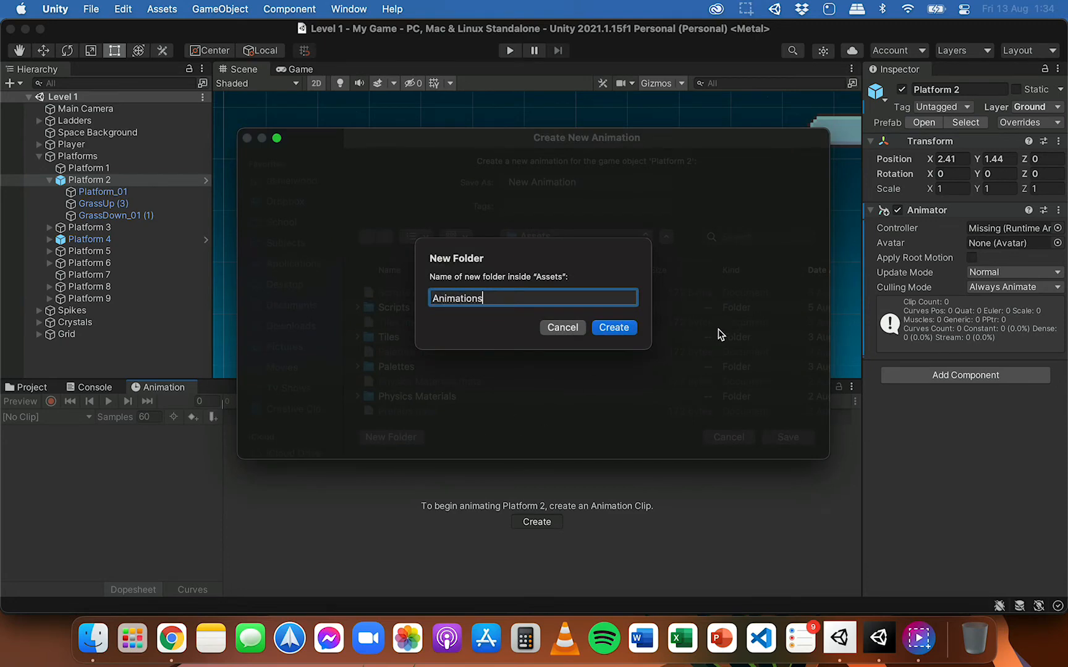
{"action": "left_click", "coordinate": [613, 327]}
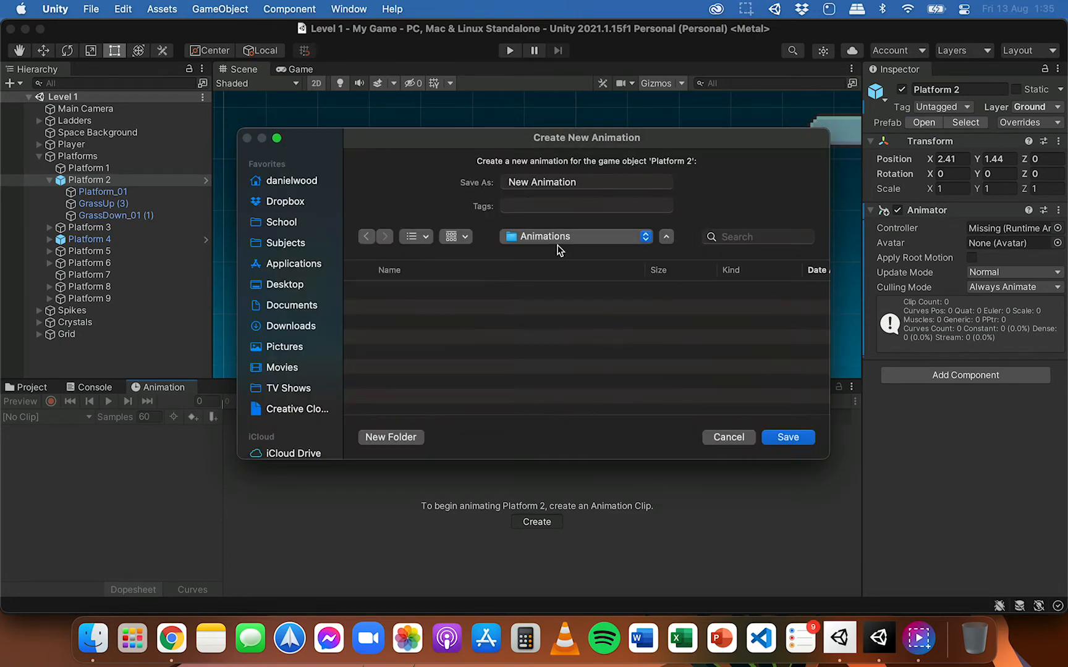
Step: Name the new clip Moving Platform and save it in the Animations folder
{"action": "double_click", "coordinate": [592, 180]}
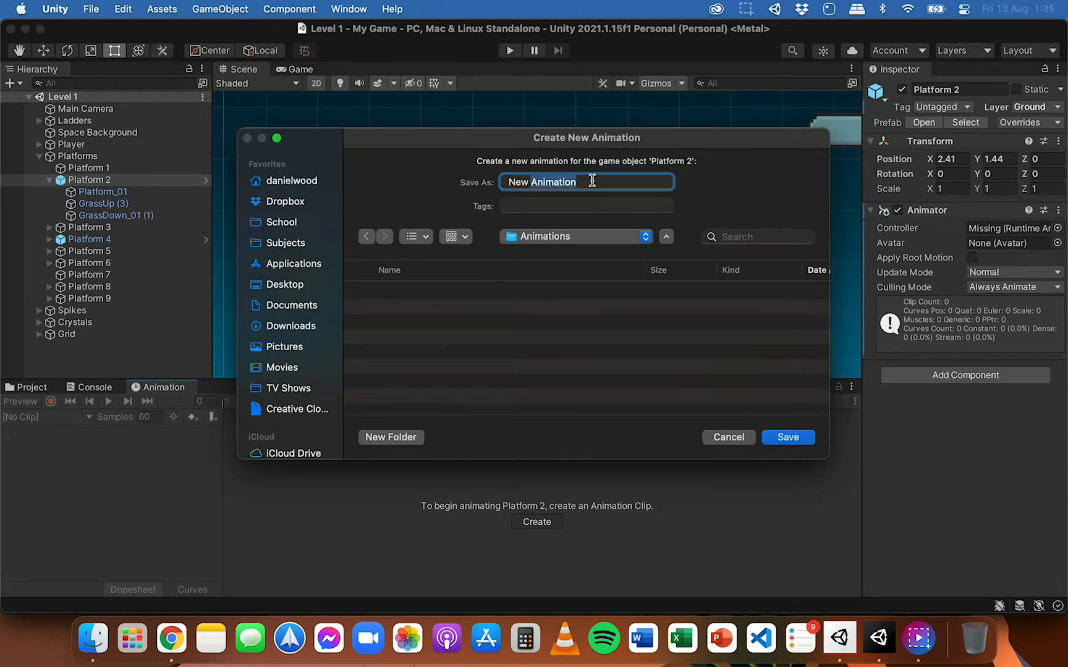
{"action": "key", "text": "BackSpace"}
{"action": "key", "text": "BackSpace"}
{"action": "key", "text": "BackSpace"}
{"action": "key", "text": "BackSpace"}
{"action": "key", "text": "BackSpace"}
{"action": "type", "text": "Moving Platform"}
{"action": "left_click", "coordinate": [773, 435]}
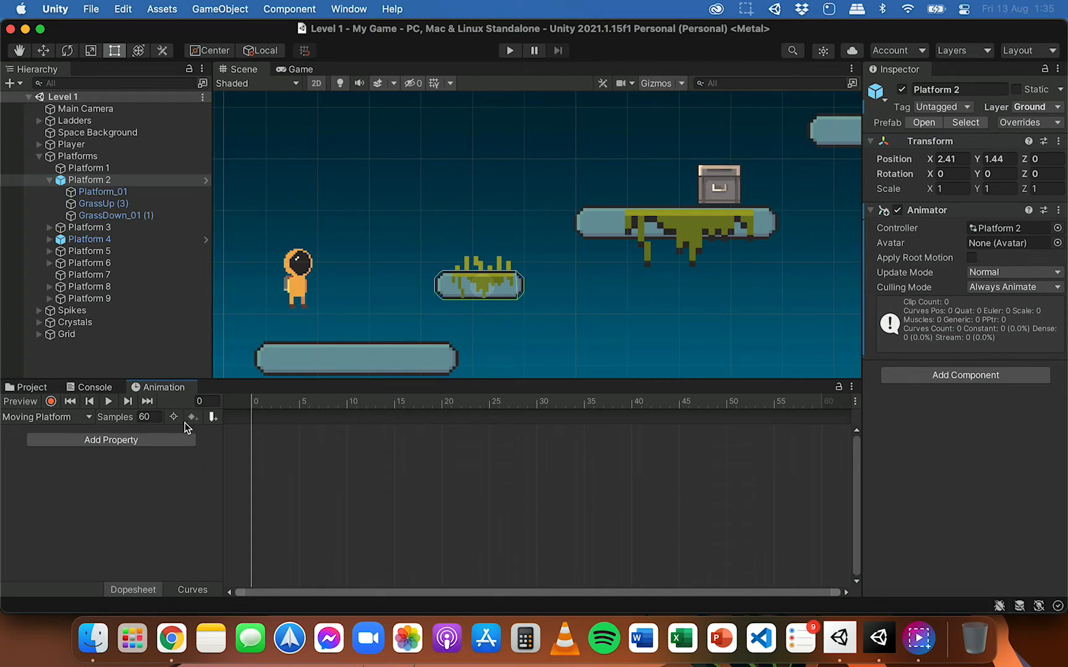
Step: Examine which properties of Platform 2 and its GrassUp (3) child can be animated
{"action": "left_click", "coordinate": [99, 441]}
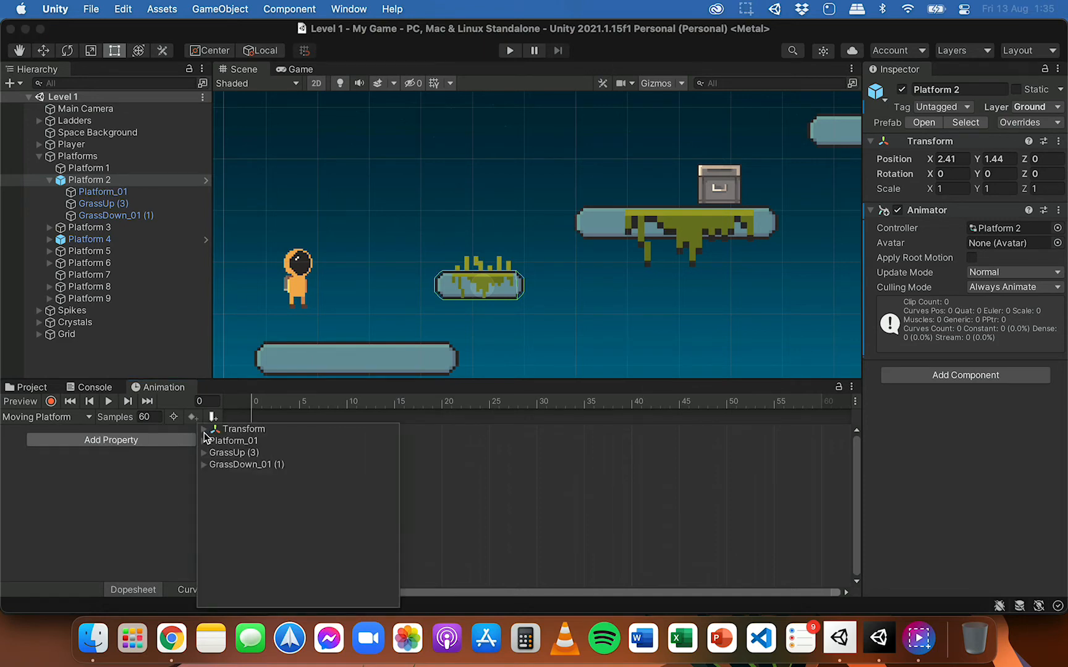
{"action": "left_click", "coordinate": [204, 429]}
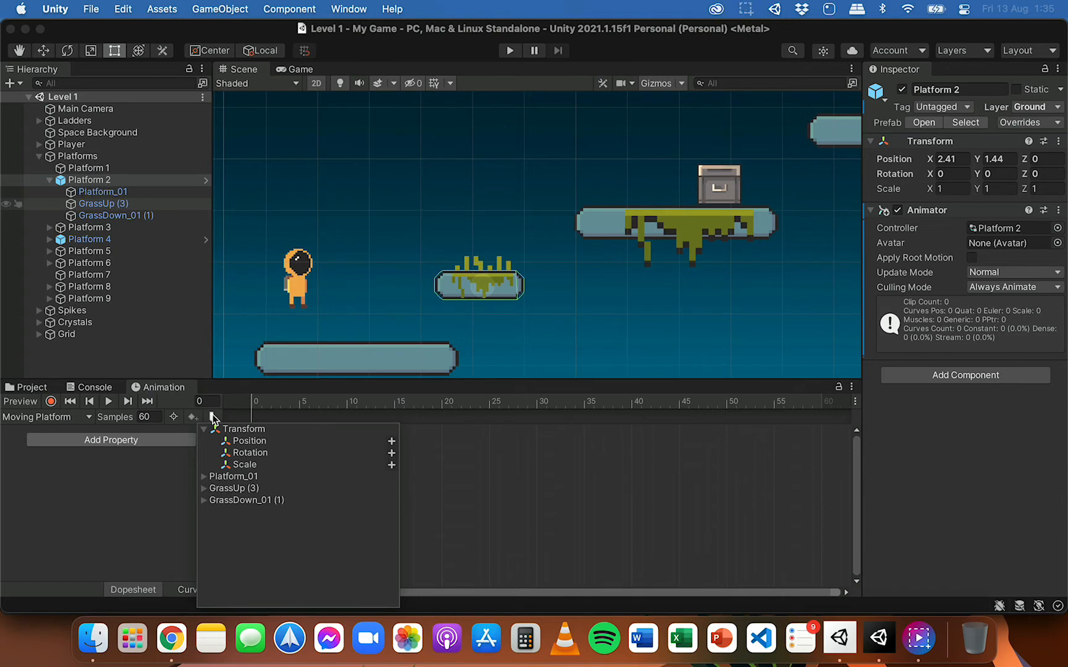
{"action": "left_click", "coordinate": [205, 489]}
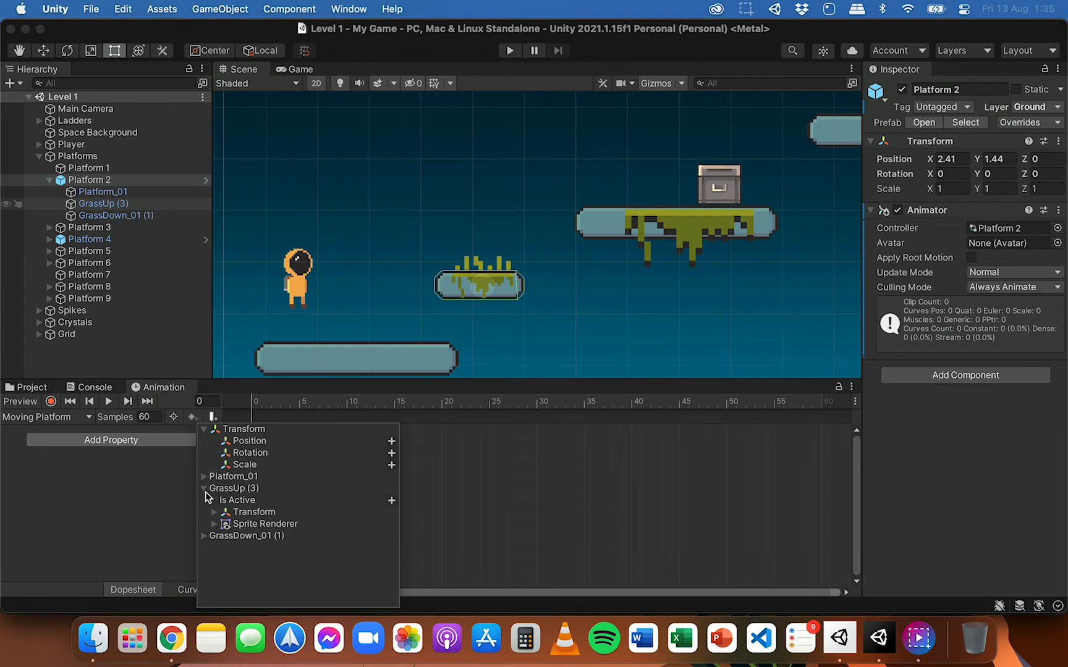
{"action": "left_click", "coordinate": [215, 513]}
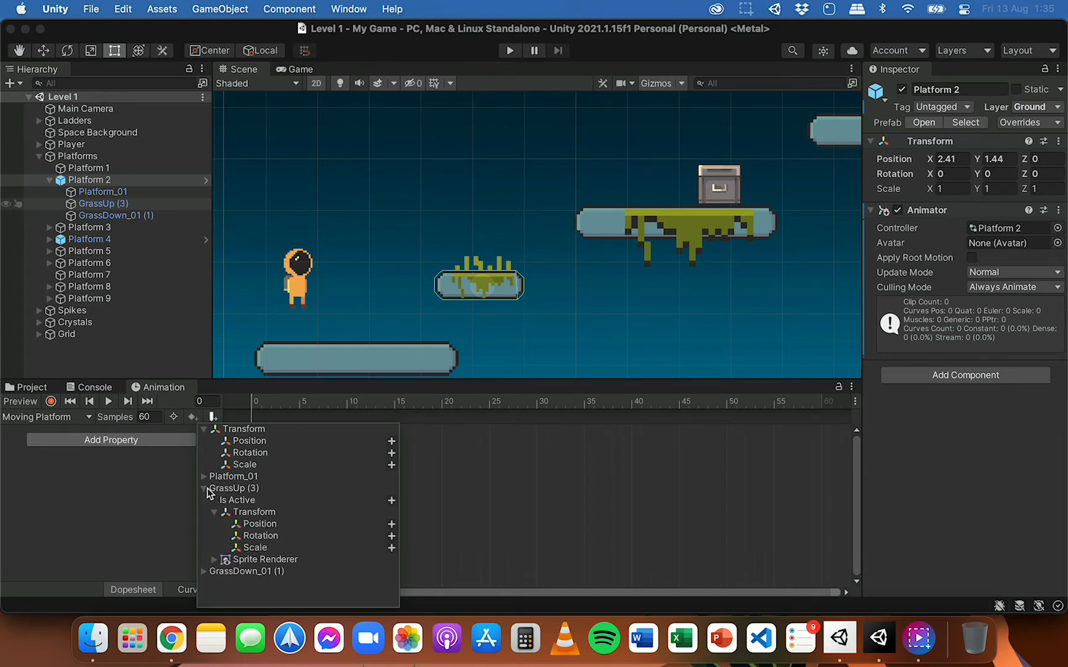
{"action": "left_click", "coordinate": [203, 488]}
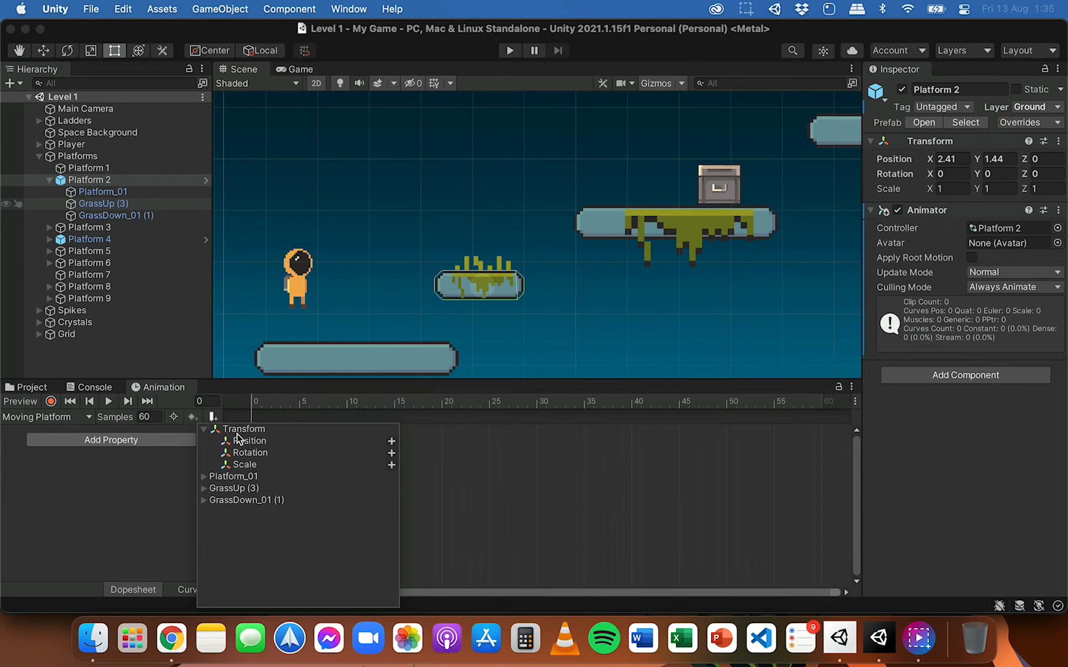
{"action": "left_click", "coordinate": [443, 288]}
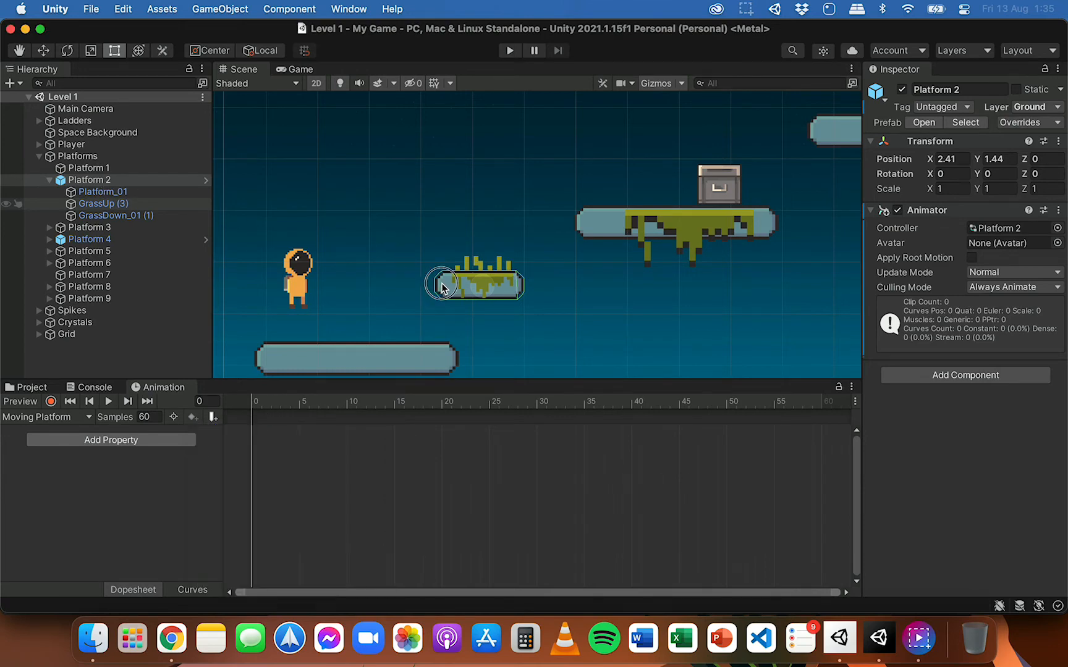
{"action": "left_click", "coordinate": [442, 288]}
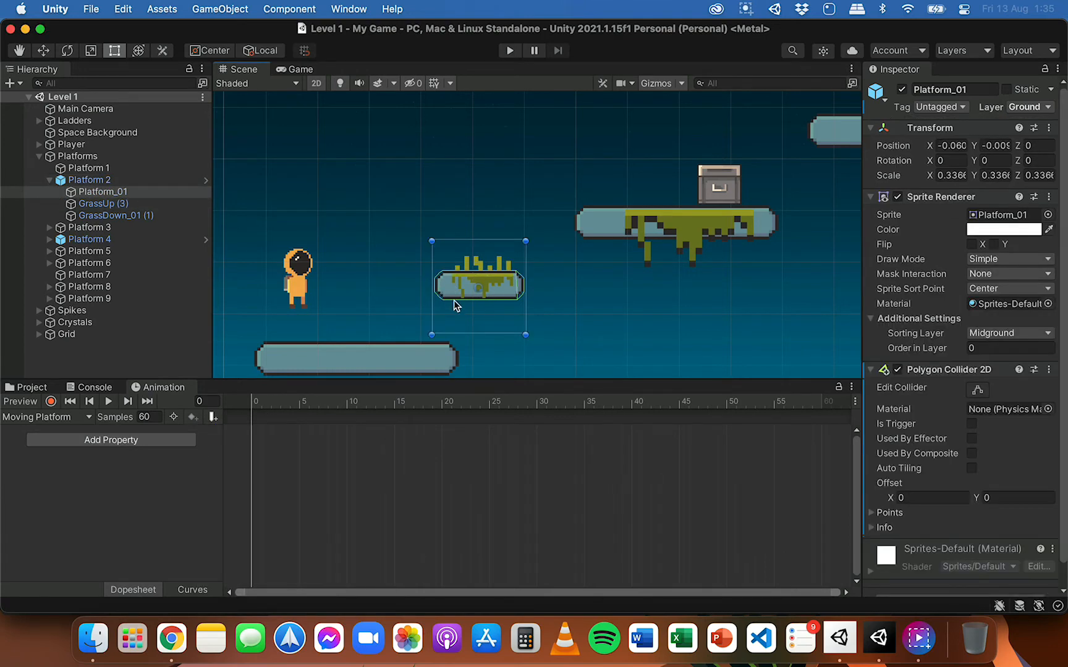
Step: Add Platform 2's Transform Position property to the Moving Platform clip
{"action": "left_click", "coordinate": [113, 441]}
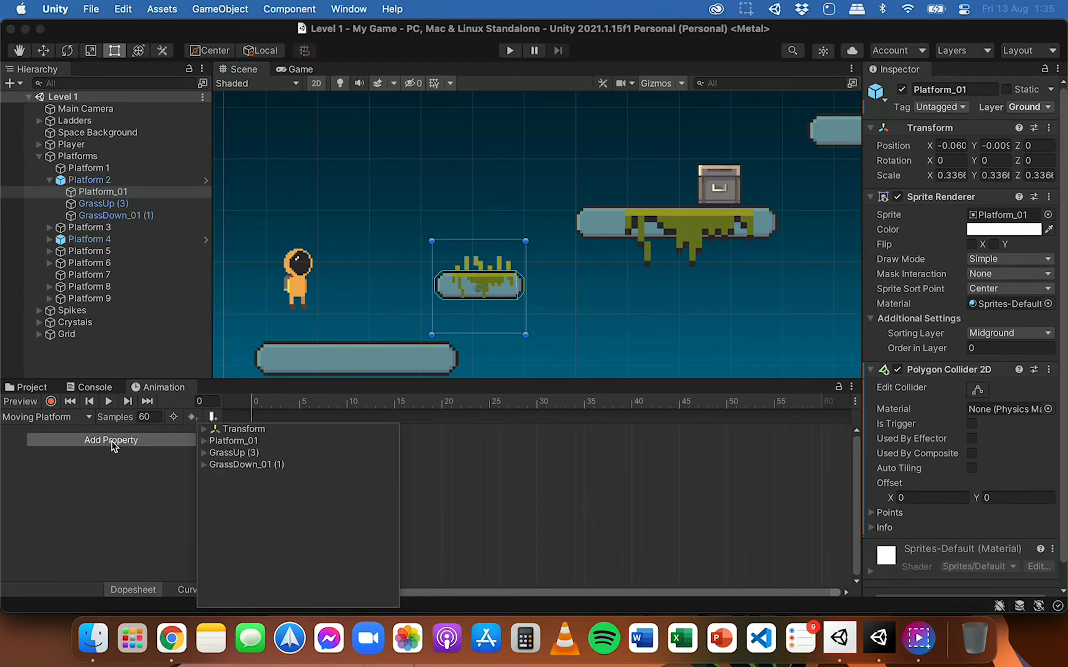
{"action": "left_click", "coordinate": [205, 430]}
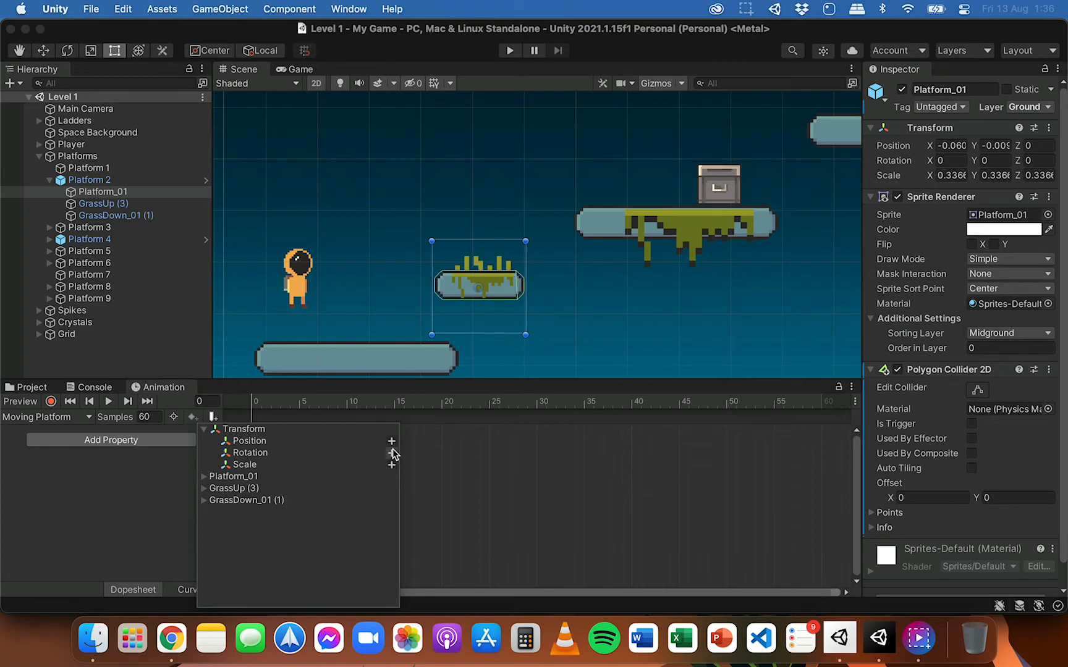
{"action": "left_click", "coordinate": [391, 442]}
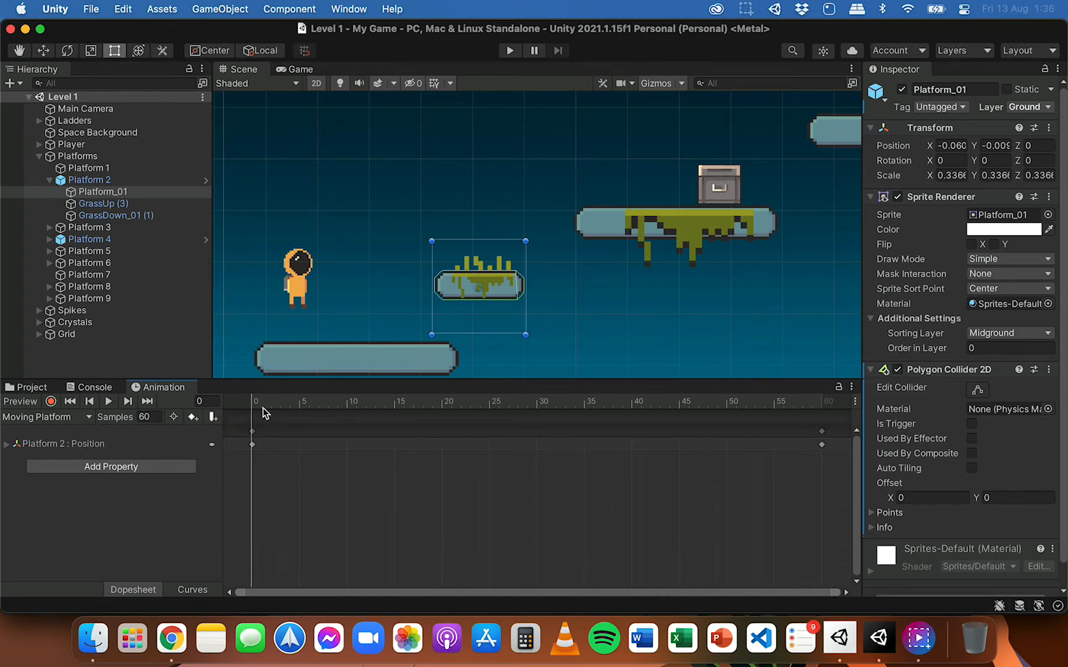
Step: Delete the Position keyframe at frame 60 and switch to the Move tool
{"action": "left_click", "coordinate": [252, 445]}
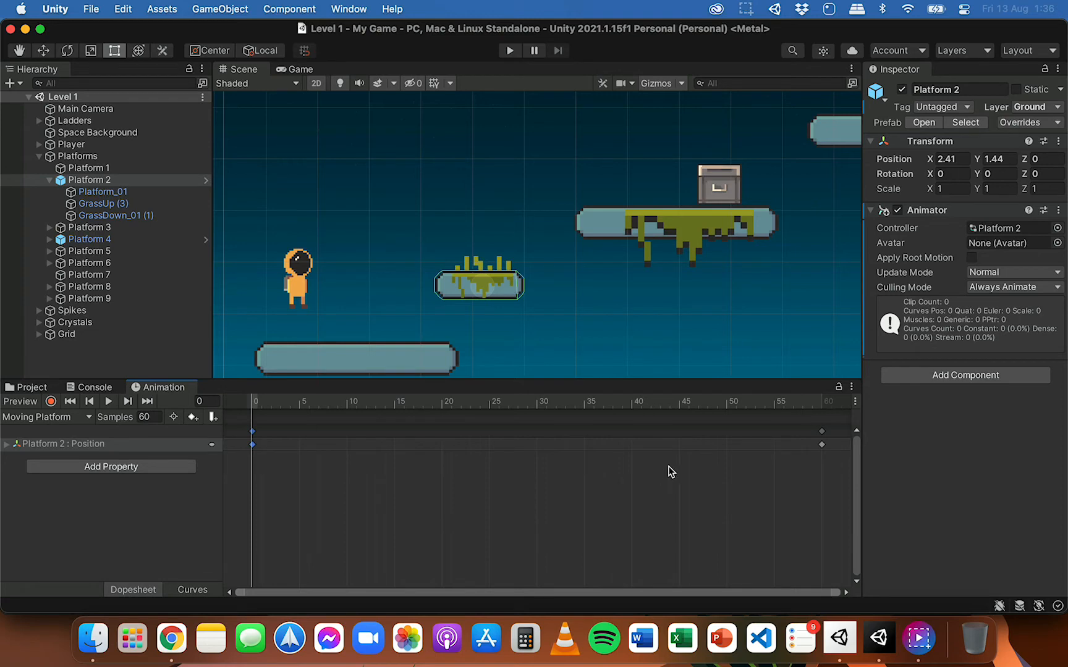
{"action": "left_click", "coordinate": [822, 445]}
{"action": "left_click", "coordinate": [821, 445]}
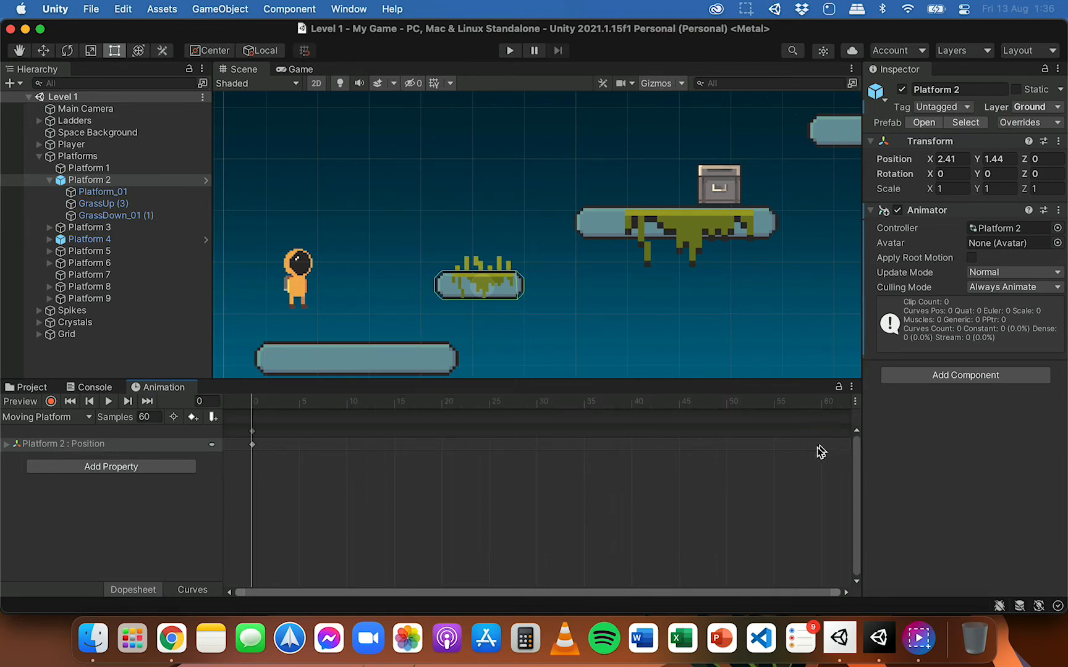
{"action": "key", "text": "BackSpace"}
{"action": "left_click", "coordinate": [43, 50]}
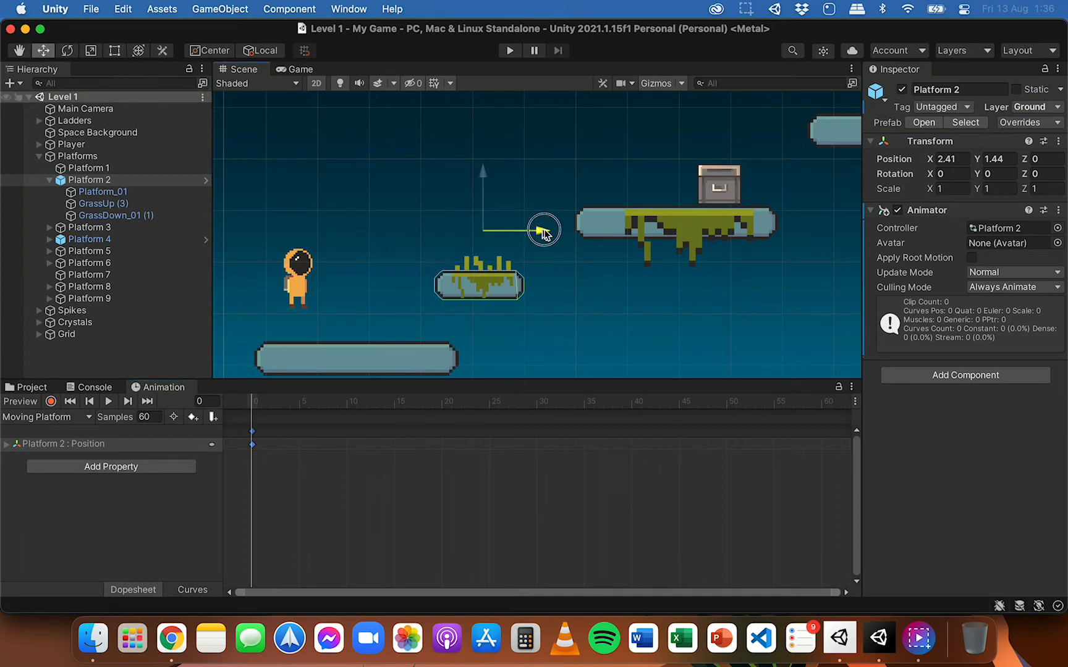
Step: Try moving Platform 2 horizontally at frames 0 and 10 with keyframe recording off
{"action": "left_click_drag", "start_coordinate": [542, 235], "coordinate": [612, 233]}
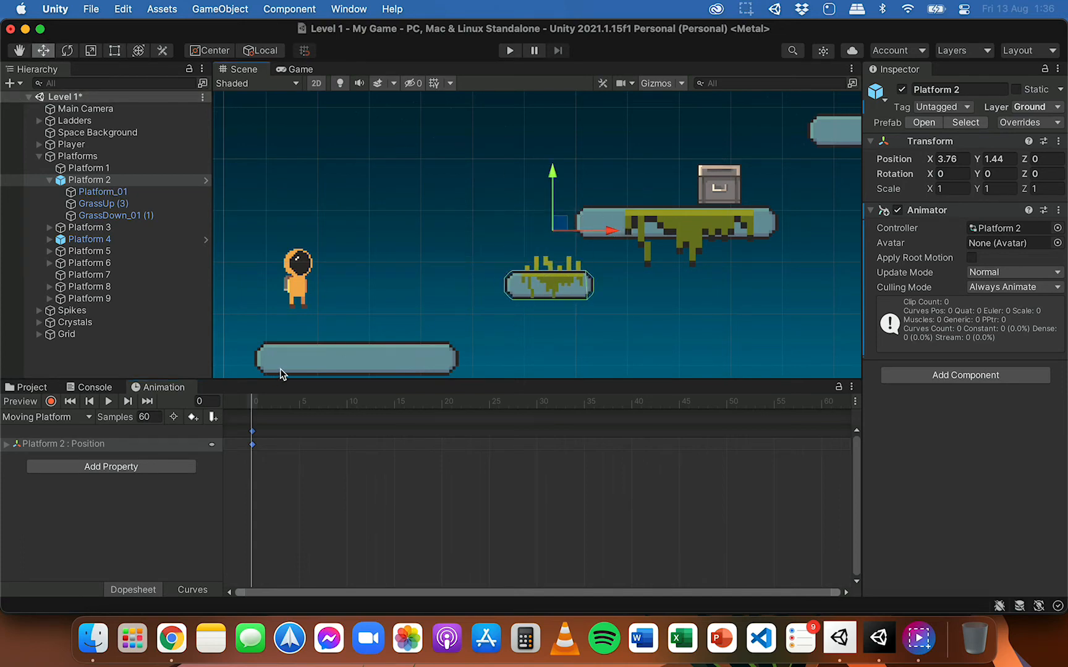
{"action": "left_click_drag", "start_coordinate": [254, 405], "coordinate": [350, 407]}
{"action": "middle_click_drag", "start_coordinate": [539, 231], "coordinate": [581, 238]}
{"action": "left_click_drag", "start_coordinate": [581, 238], "coordinate": [640, 235]}
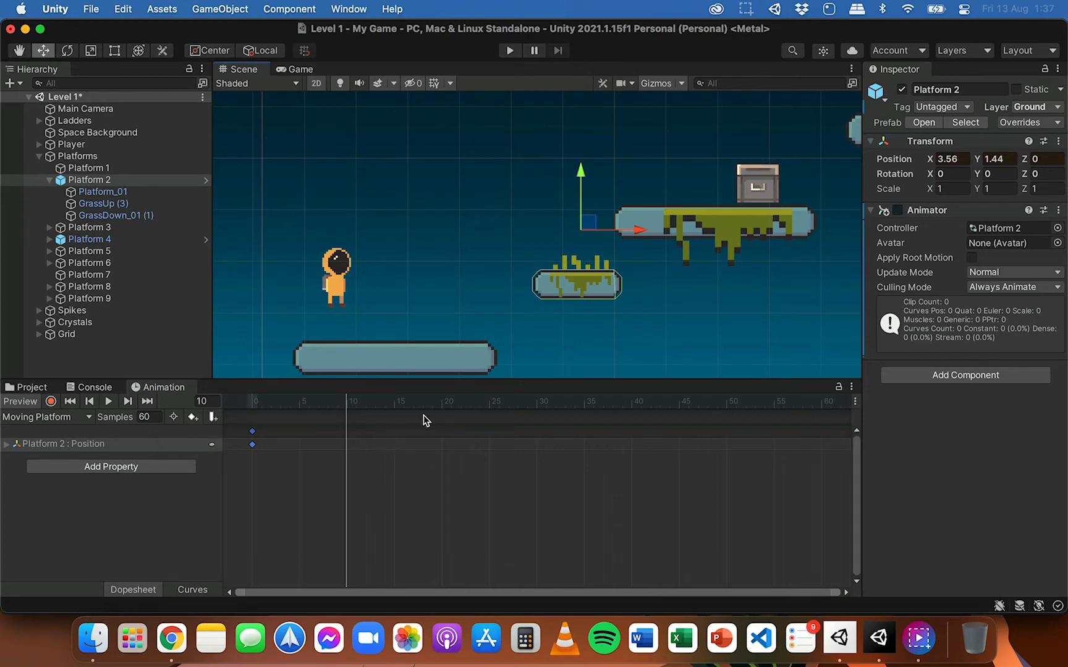
{"action": "left_click_drag", "start_coordinate": [346, 400], "coordinate": [254, 400]}
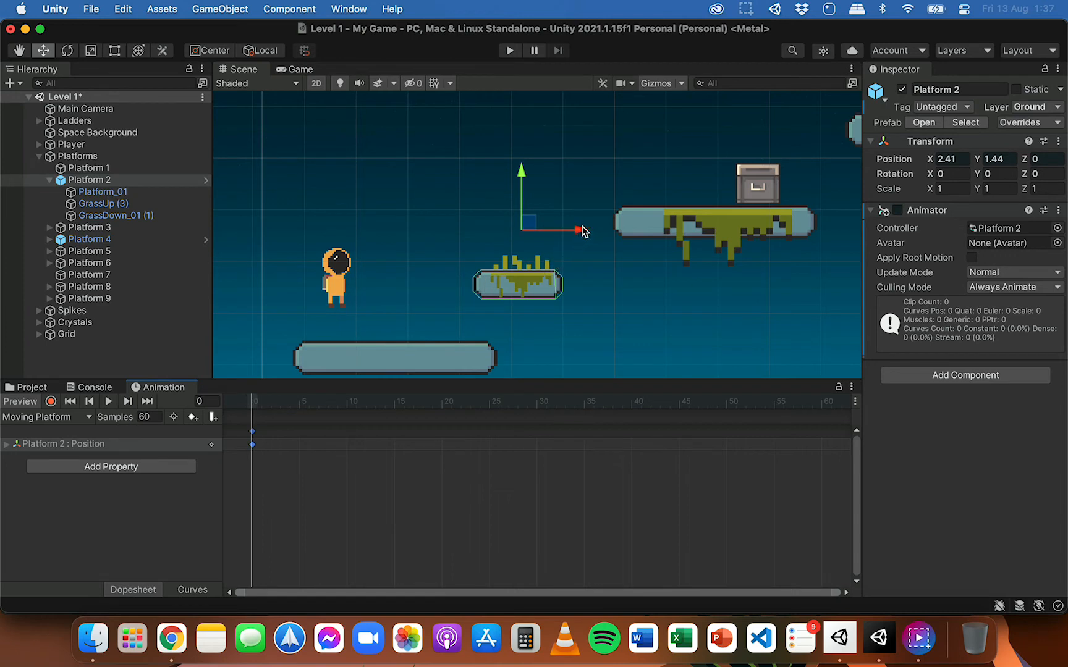
{"action": "left_click_drag", "start_coordinate": [582, 232], "coordinate": [549, 231]}
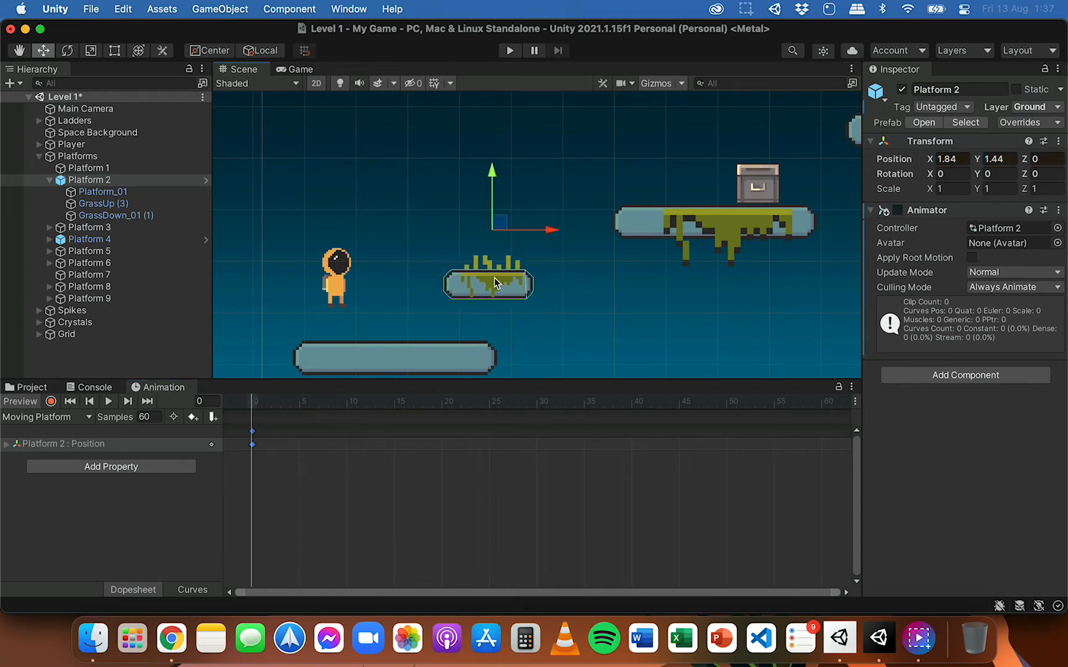
{"action": "mouse_move", "coordinate": [548, 231]}
{"action": "left_mouse_down"}
{"action": "mouse_move", "coordinate": [647, 225]}
{"action": "mouse_move", "coordinate": [549, 232]}
{"action": "mouse_move", "coordinate": [560, 230]}
{"action": "left_mouse_up"}
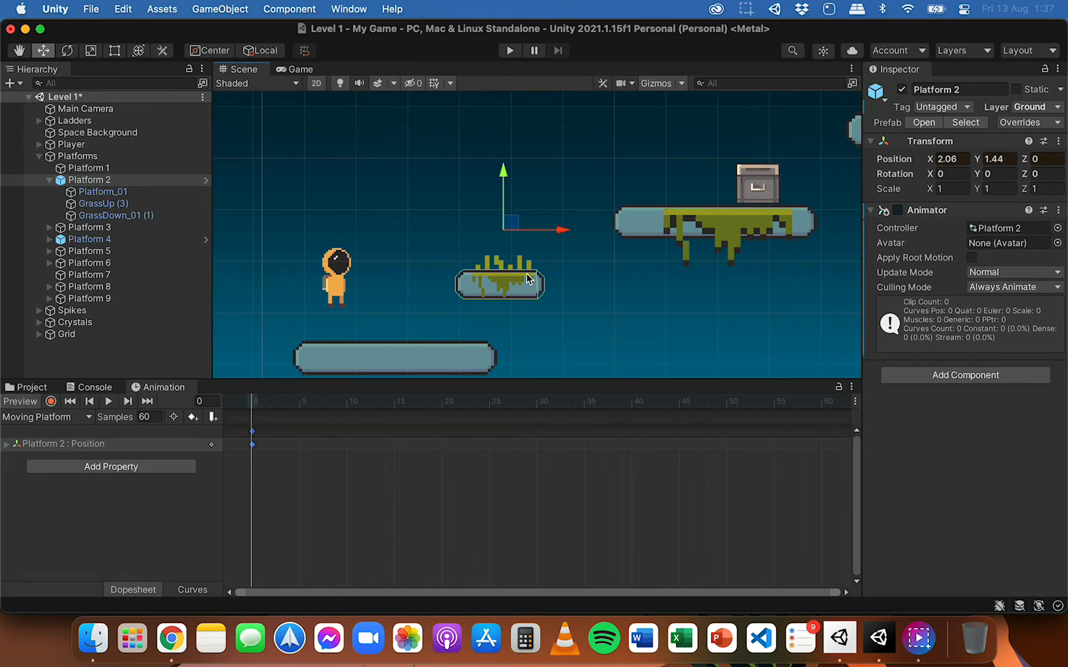
Step: Enable keyframe recording and move Platform 2 toward the player to about X 2.01 at frame 0
{"action": "left_click", "coordinate": [51, 402]}
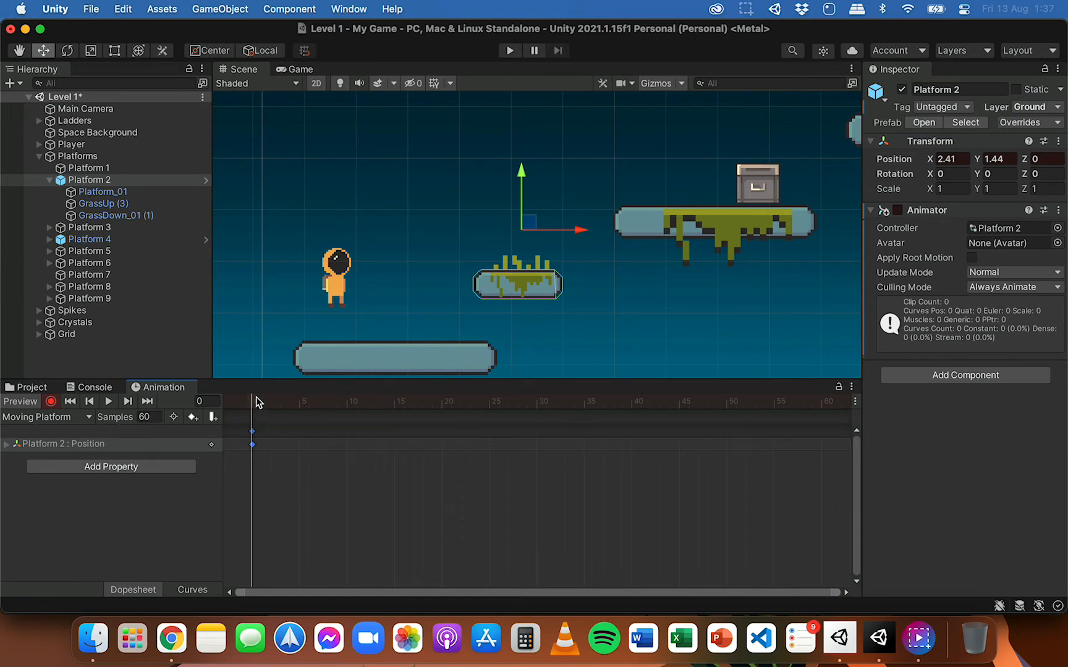
{"action": "left_click_drag", "start_coordinate": [581, 231], "coordinate": [560, 233]}
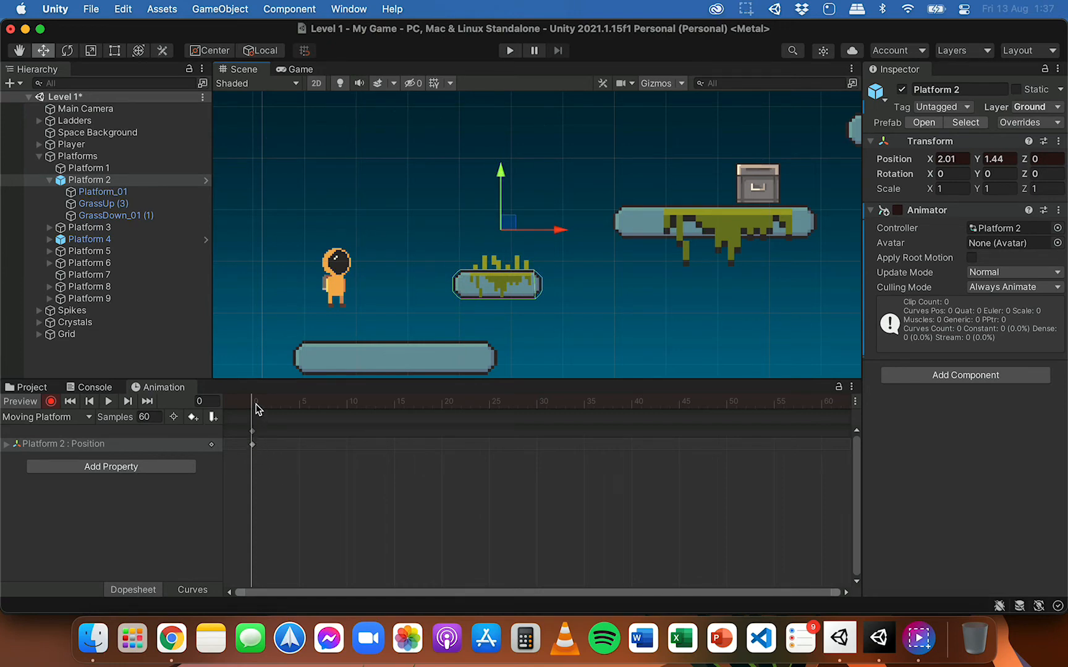
Step: Record a keyframe at frame 10 with Platform 2 moved to about X 3.7, and scrub between frames 0 and 10
{"action": "left_click_drag", "start_coordinate": [256, 403], "coordinate": [346, 402]}
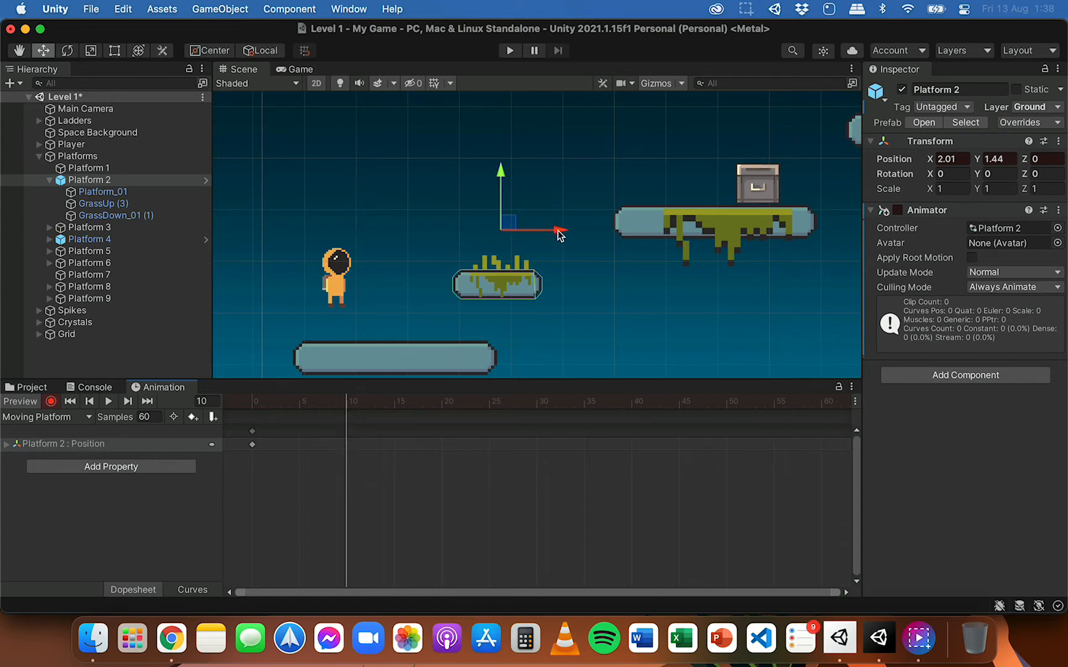
{"action": "left_click_drag", "start_coordinate": [559, 233], "coordinate": [646, 238]}
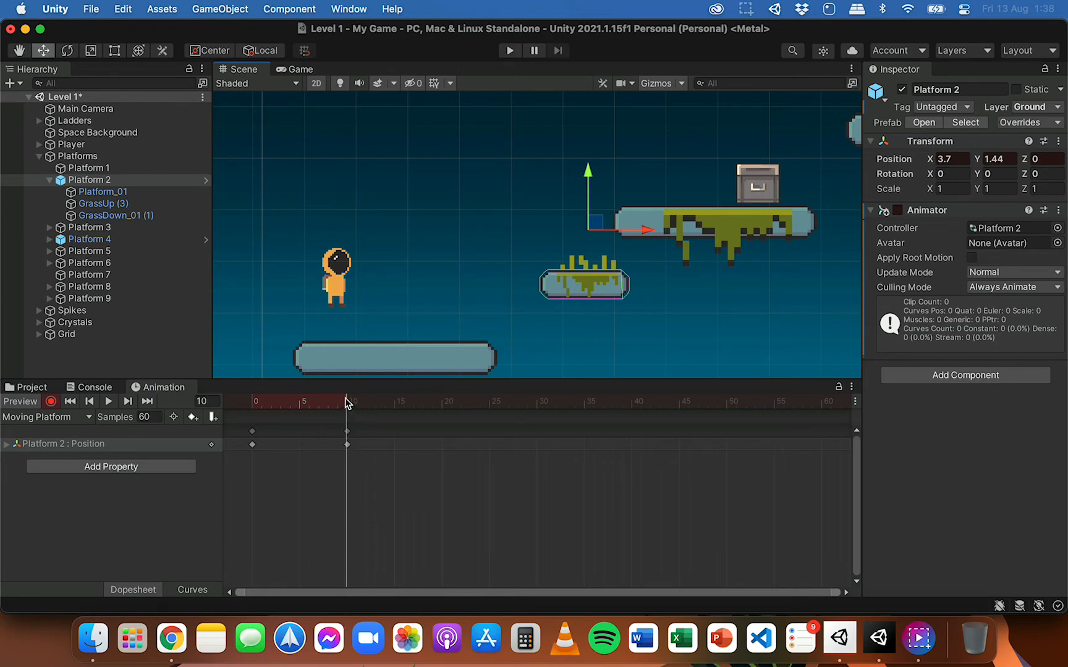
{"action": "left_click_drag", "start_coordinate": [348, 404], "coordinate": [251, 401]}
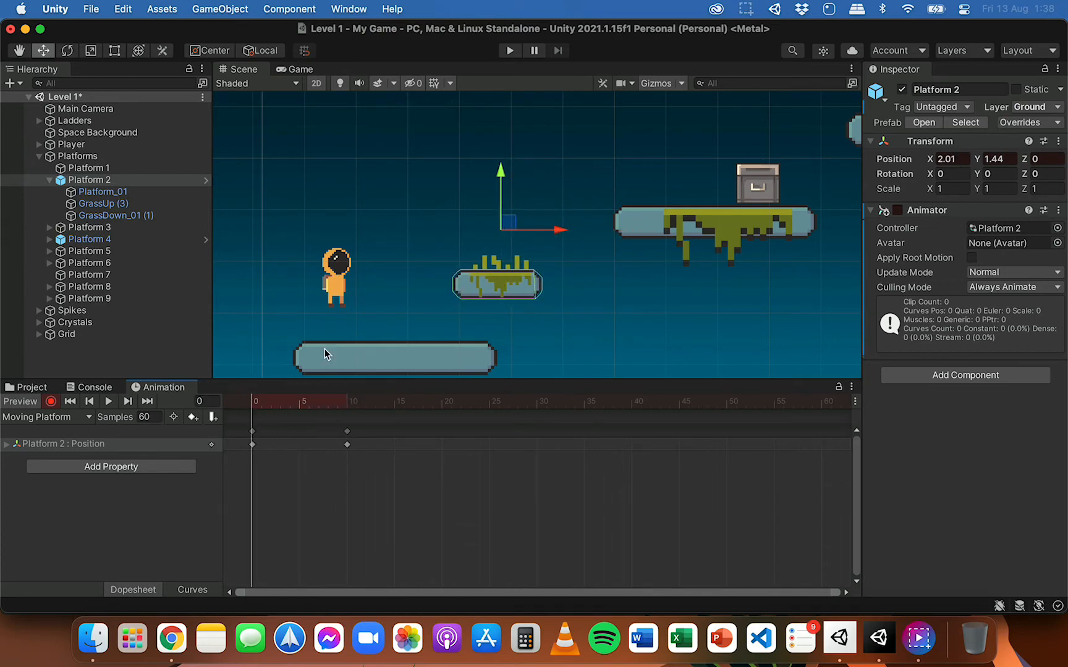
{"action": "left_click", "coordinate": [255, 402]}
{"action": "left_click_drag", "start_coordinate": [255, 403], "coordinate": [347, 405]}
{"action": "left_click", "coordinate": [255, 402]}
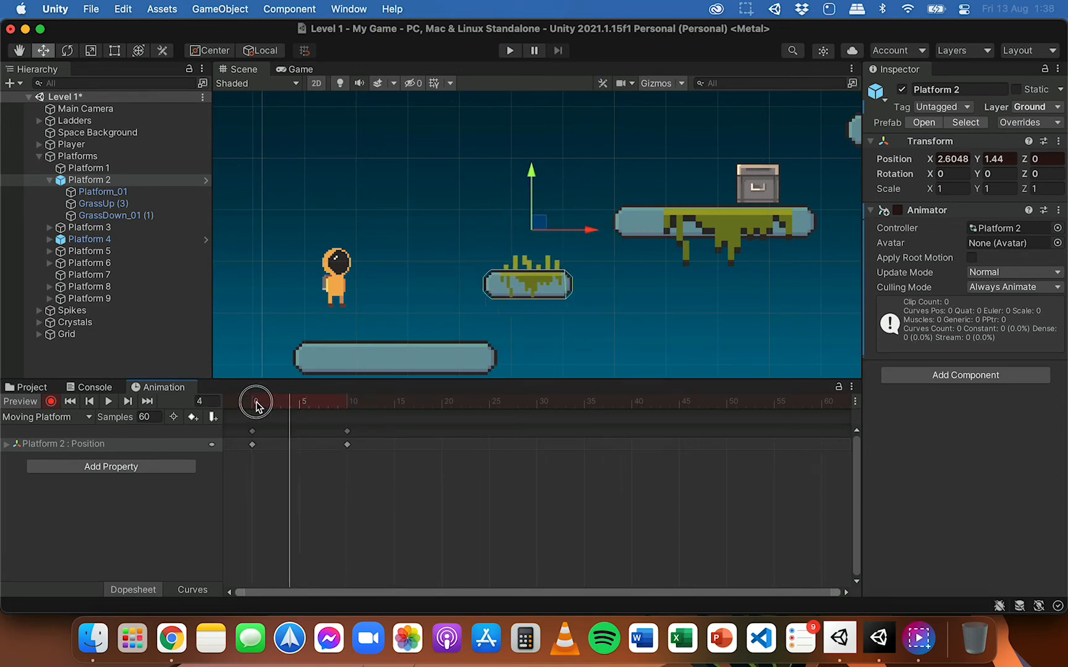
Step: Record a Position keyframe for Platform 2 at frame 20 using the X value from frame 0, 2.01
{"action": "left_click_drag", "start_coordinate": [256, 403], "coordinate": [449, 400]}
{"action": "left_click", "coordinate": [442, 403]}
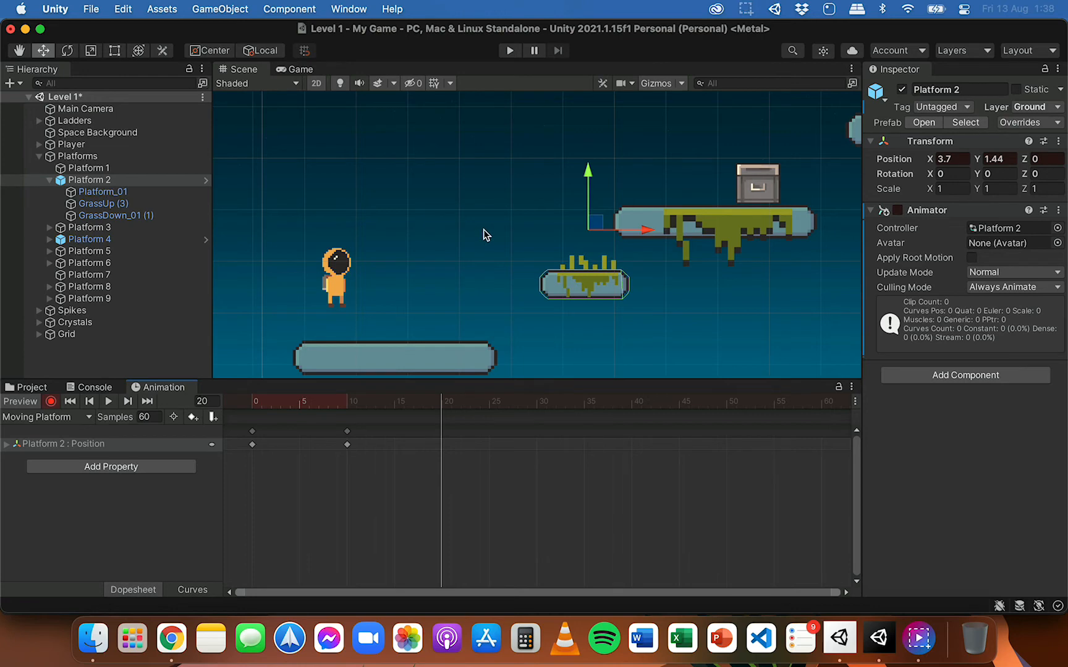
{"action": "left_click_drag", "start_coordinate": [441, 400], "coordinate": [253, 401]}
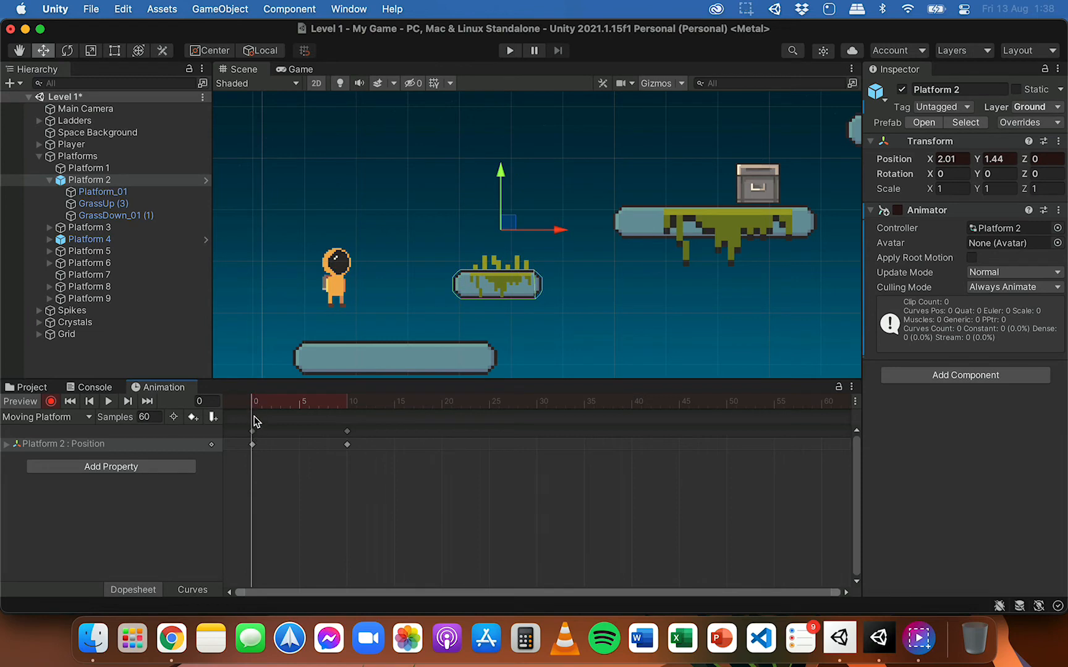
{"action": "left_click", "coordinate": [956, 159]}
{"action": "left_click_drag", "start_coordinate": [265, 401], "coordinate": [447, 406]}
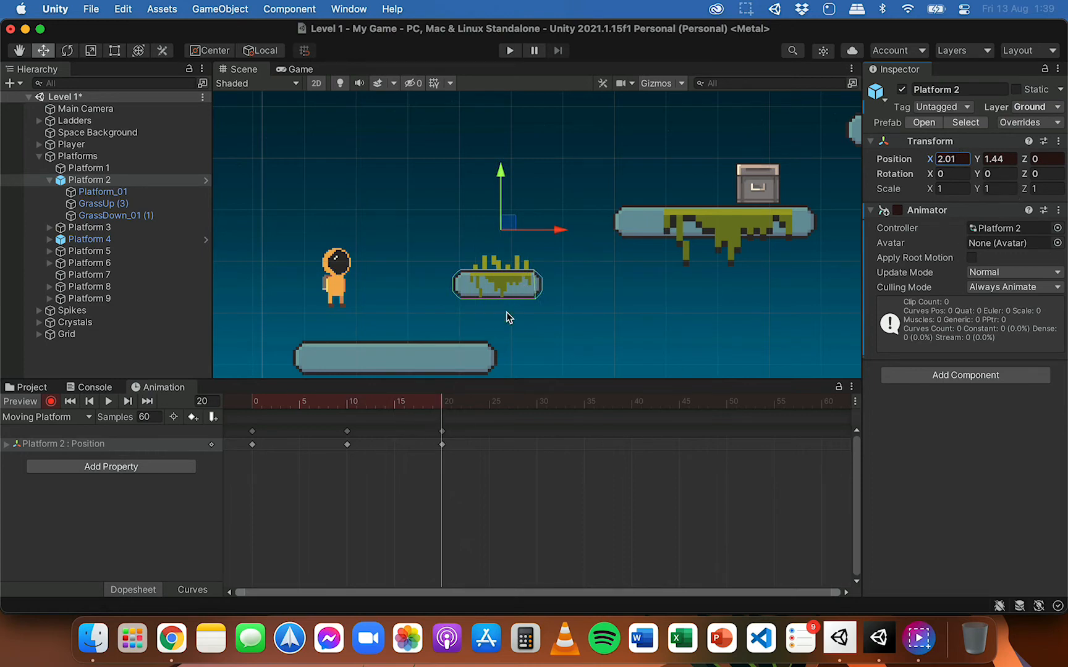
Step: Preview the Moving Platform clip from frame 0, turn off keyframe recording and return to frame 0
{"action": "left_click_drag", "start_coordinate": [443, 408], "coordinate": [246, 383]}
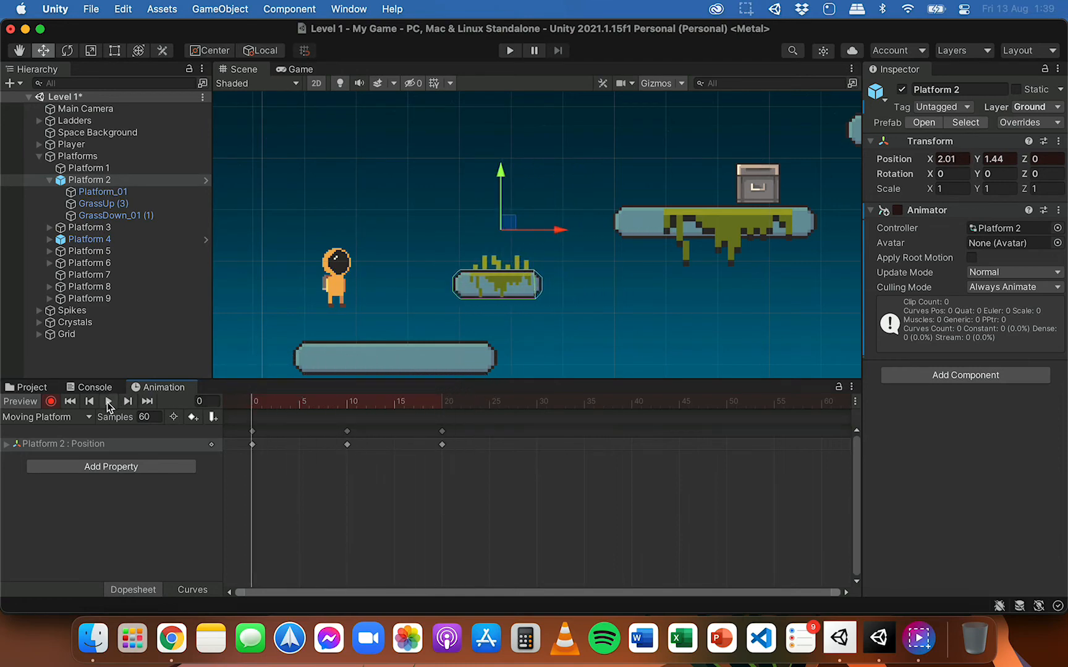
{"action": "left_click", "coordinate": [109, 403]}
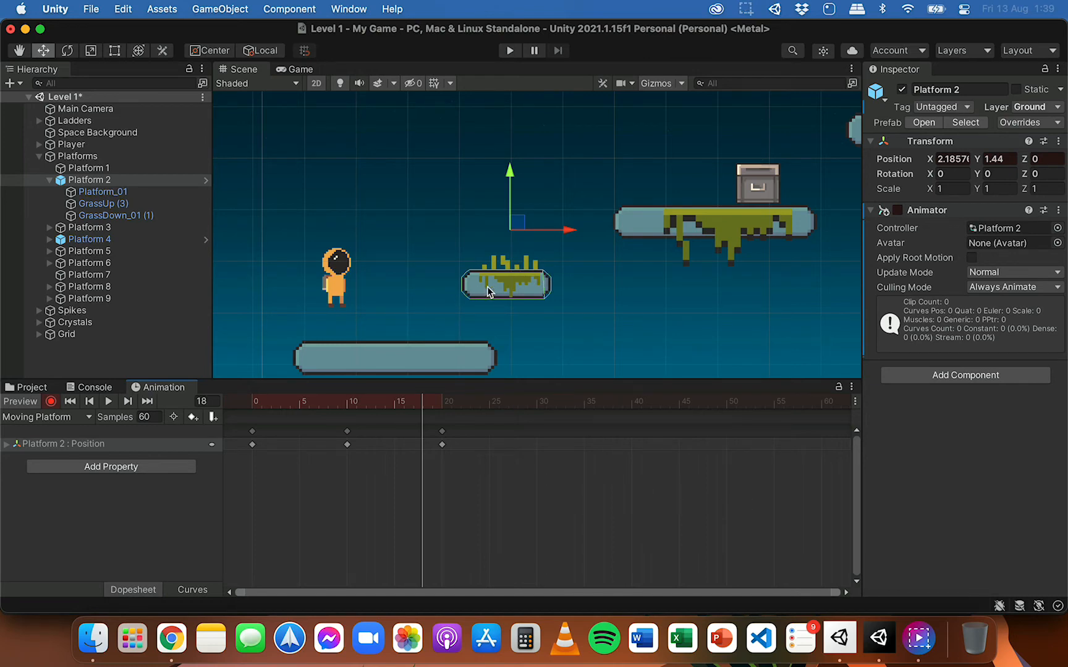
{"action": "left_click", "coordinate": [53, 404]}
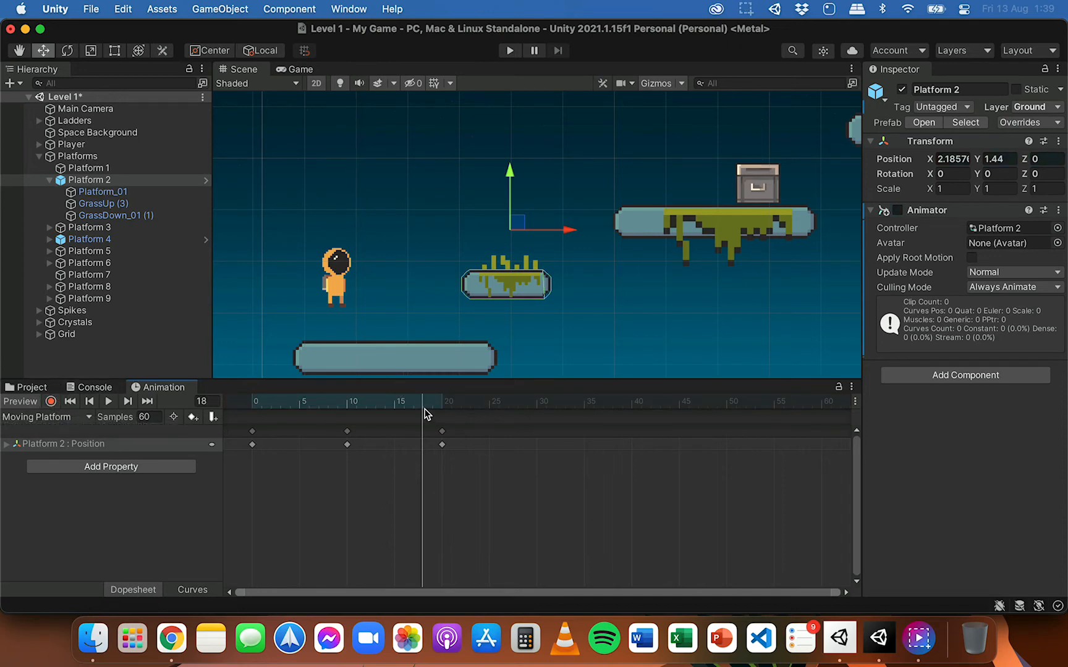
{"action": "left_click_drag", "start_coordinate": [424, 407], "coordinate": [244, 403]}
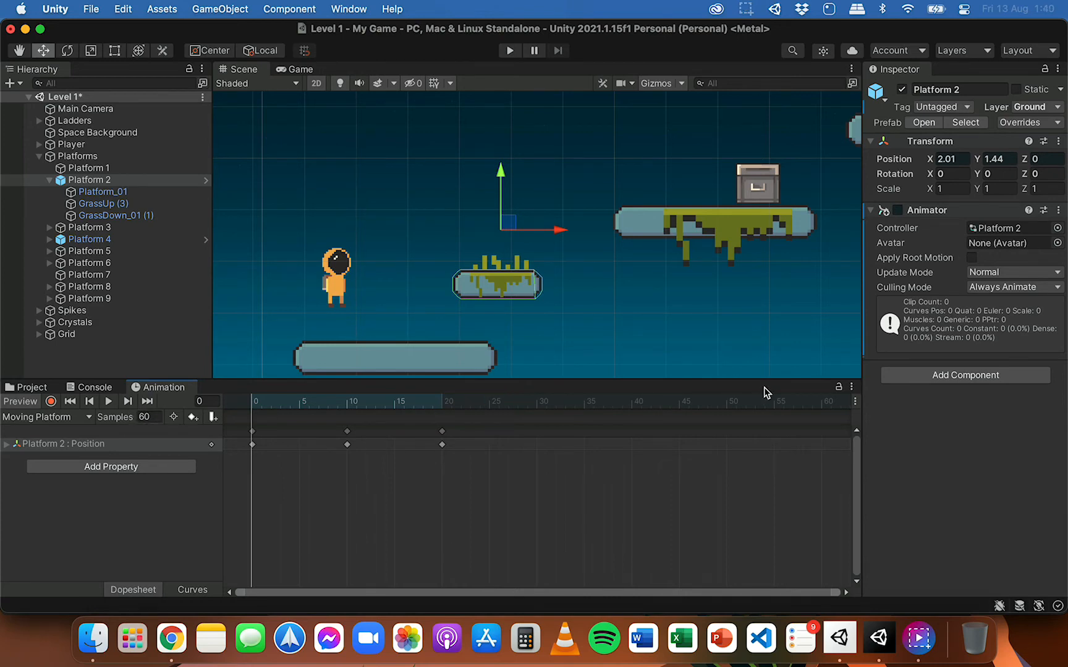
Step: Set the Moving Platform clip's sample rate to 10 and preview its playback speed
{"action": "left_click", "coordinate": [856, 403]}
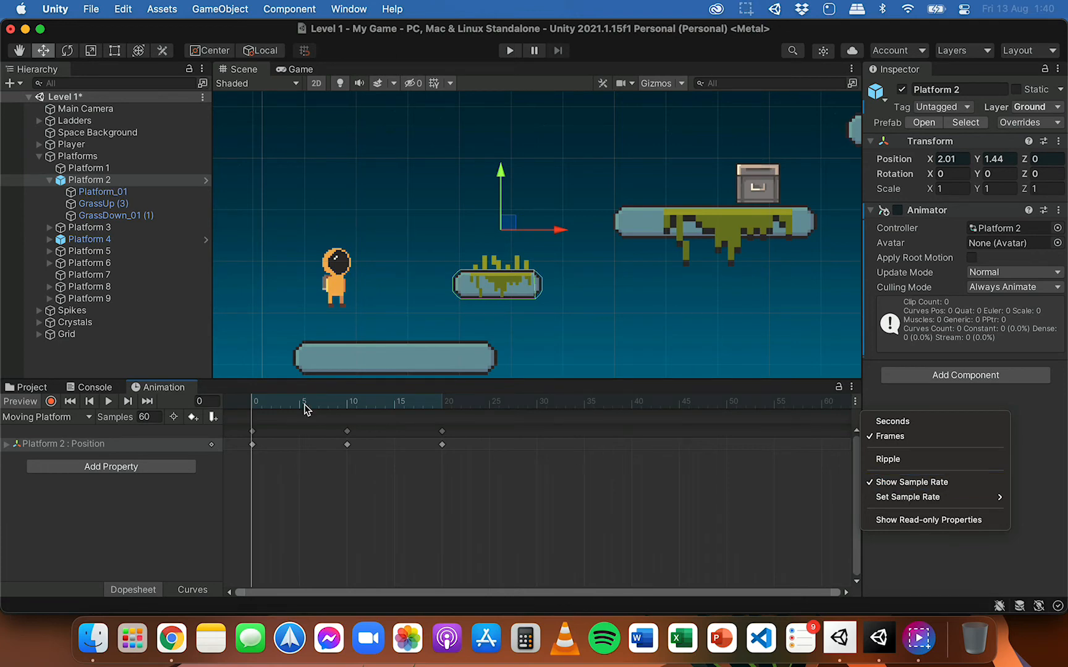
{"action": "left_click", "coordinate": [144, 416]}
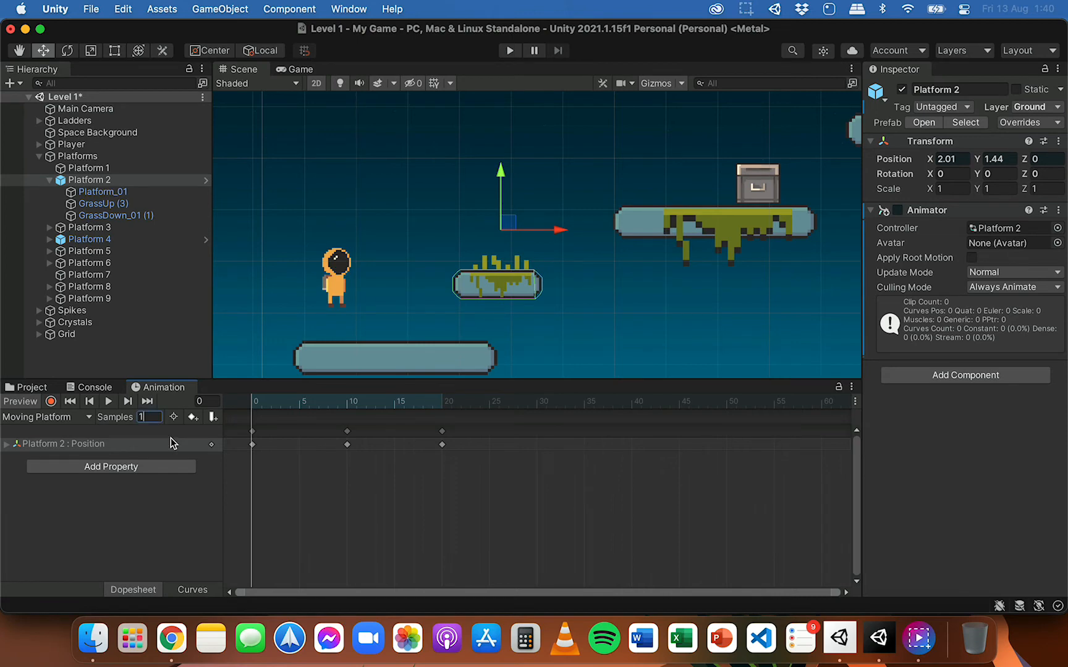
{"action": "type", "text": "10"}
{"action": "key", "text": "Return"}
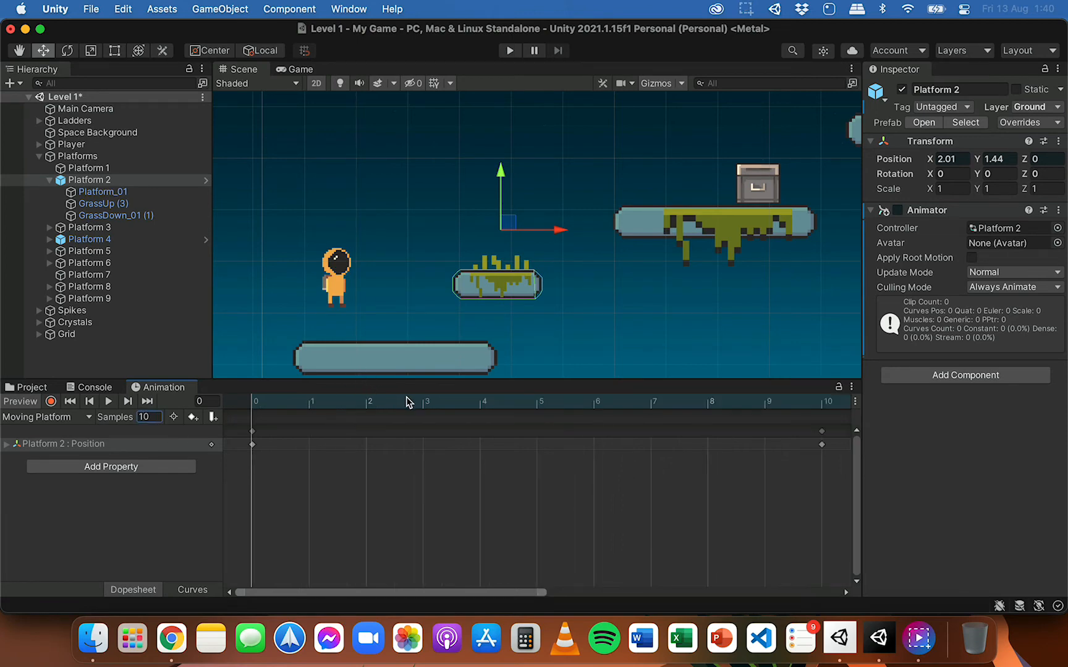
{"action": "left_click", "coordinate": [110, 403]}
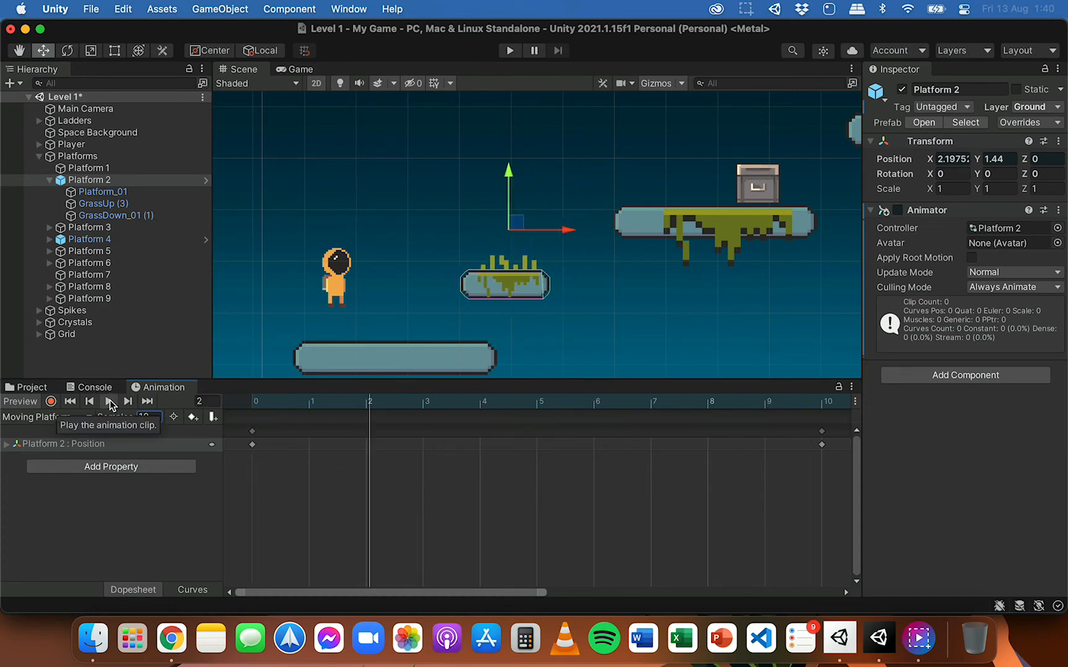
{"action": "left_click", "coordinate": [110, 402]}
Step: Set the Moving Platform clip's sample rate to 6 and preview its playback speed
{"action": "left_click", "coordinate": [150, 421]}
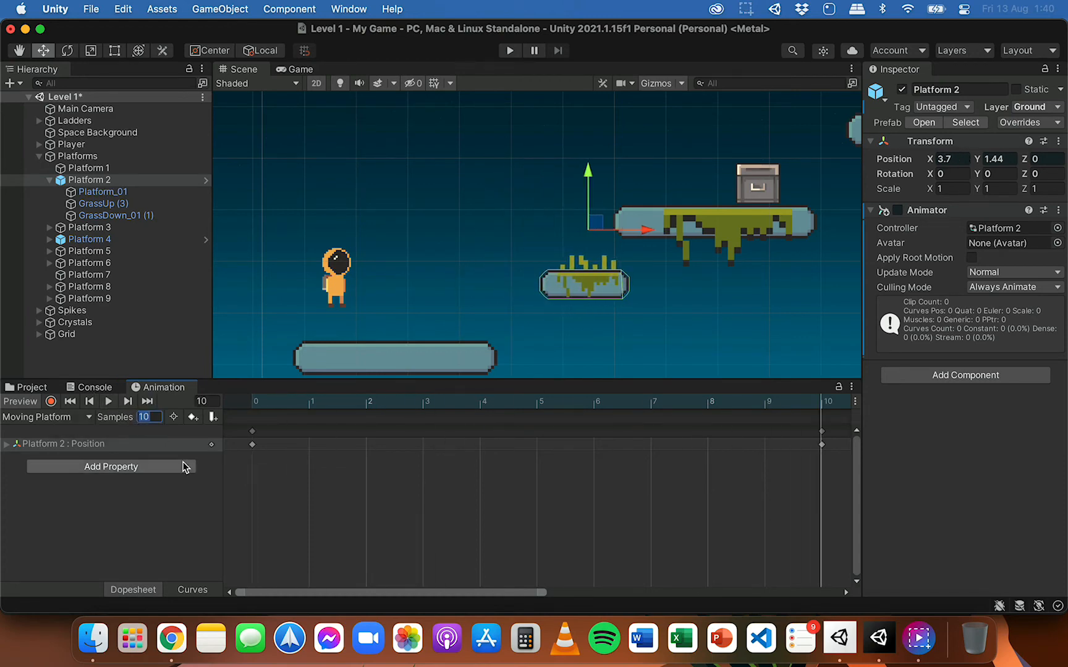
{"action": "type", "text": "6"}
{"action": "key", "text": "Return"}
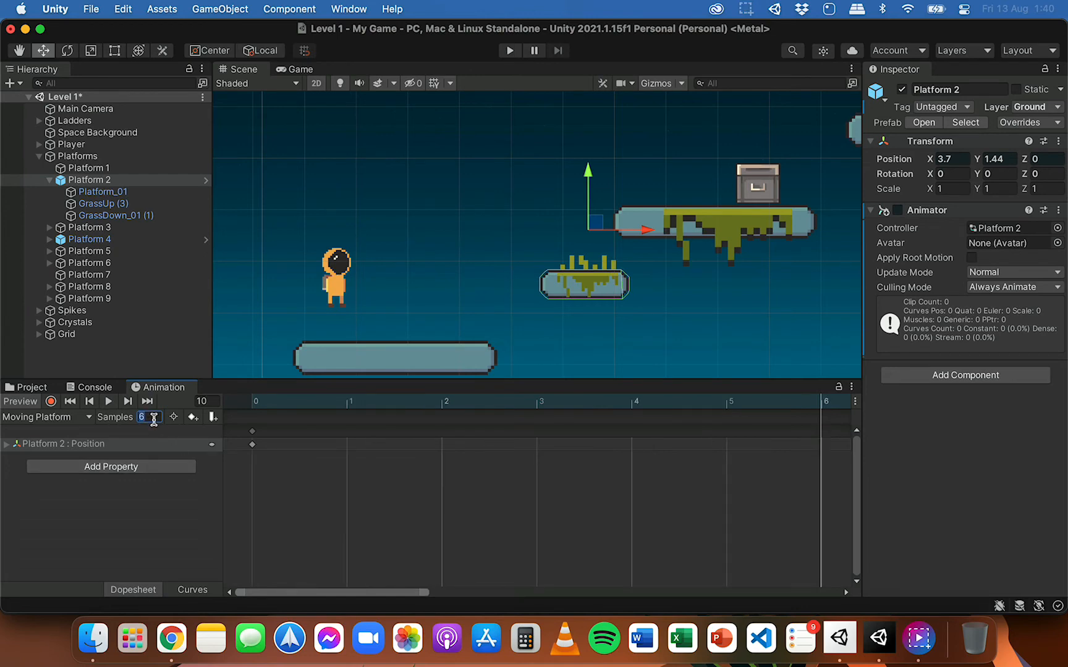
{"action": "left_click", "coordinate": [109, 402]}
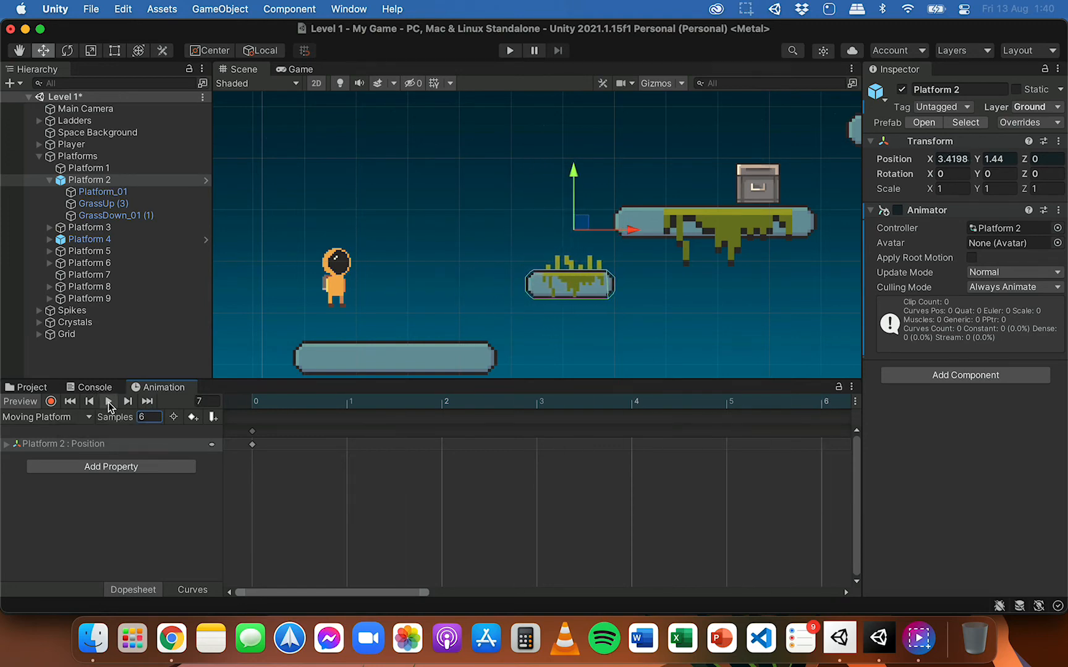
{"action": "left_click", "coordinate": [108, 403]}
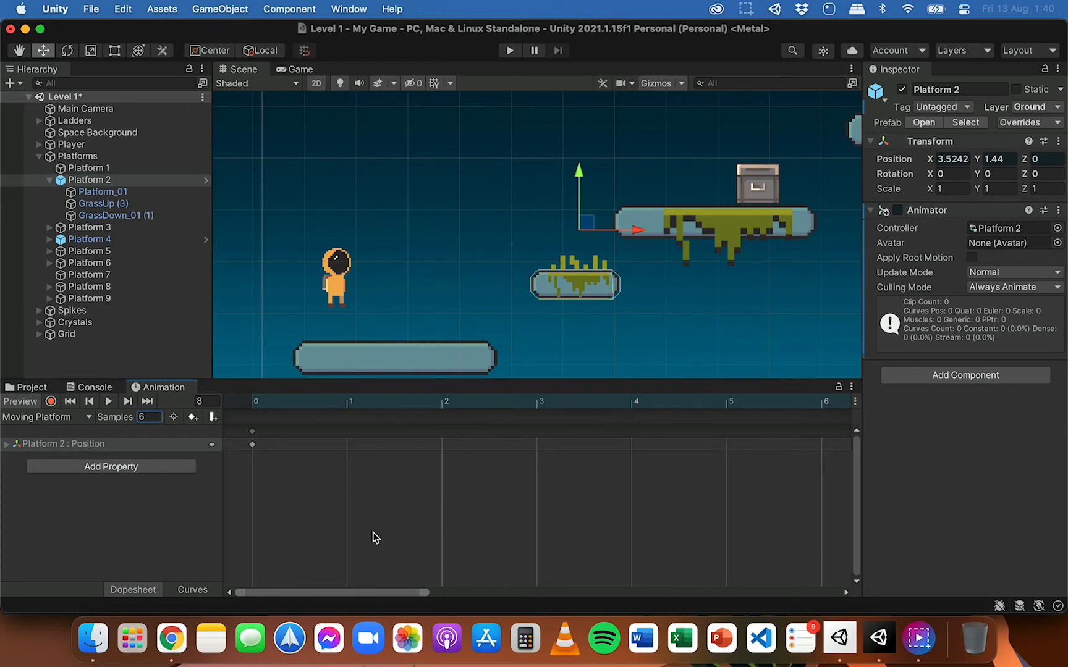
Step: Examine all three Position keyframes on the timeline and scrub the clip from frame 0 to frame 20
{"action": "left_click_drag", "start_coordinate": [358, 593], "coordinate": [333, 557]}
{"action": "scroll", "coordinate": [570, 494], "scroll_direction": "down", "scroll_amount": 5}
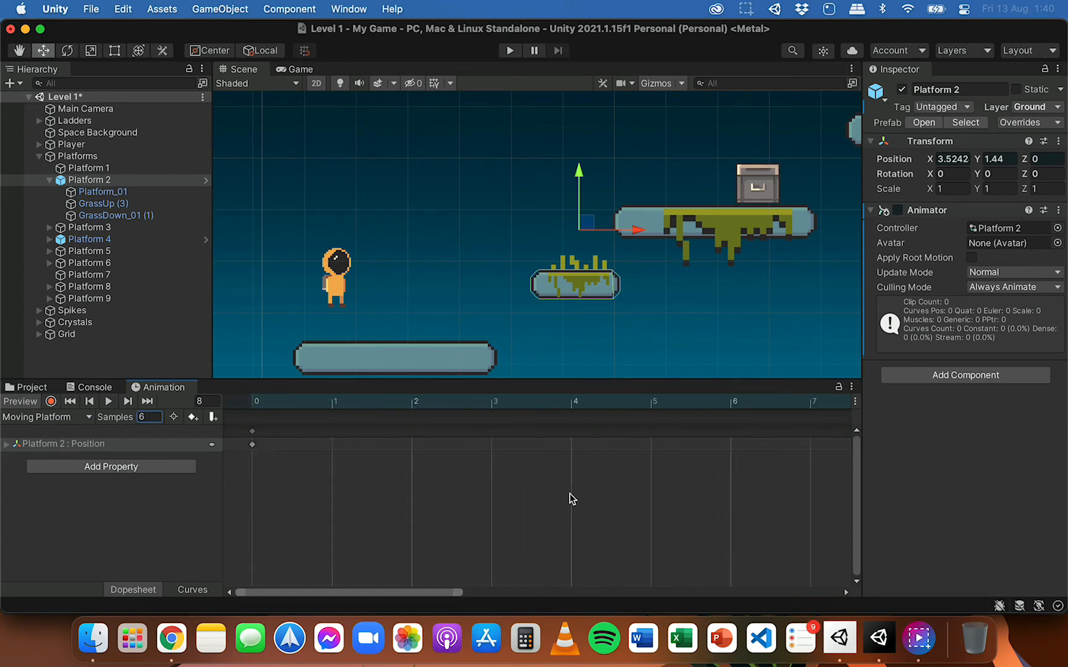
{"action": "scroll", "coordinate": [569, 493], "scroll_direction": "down", "scroll_amount": 3}
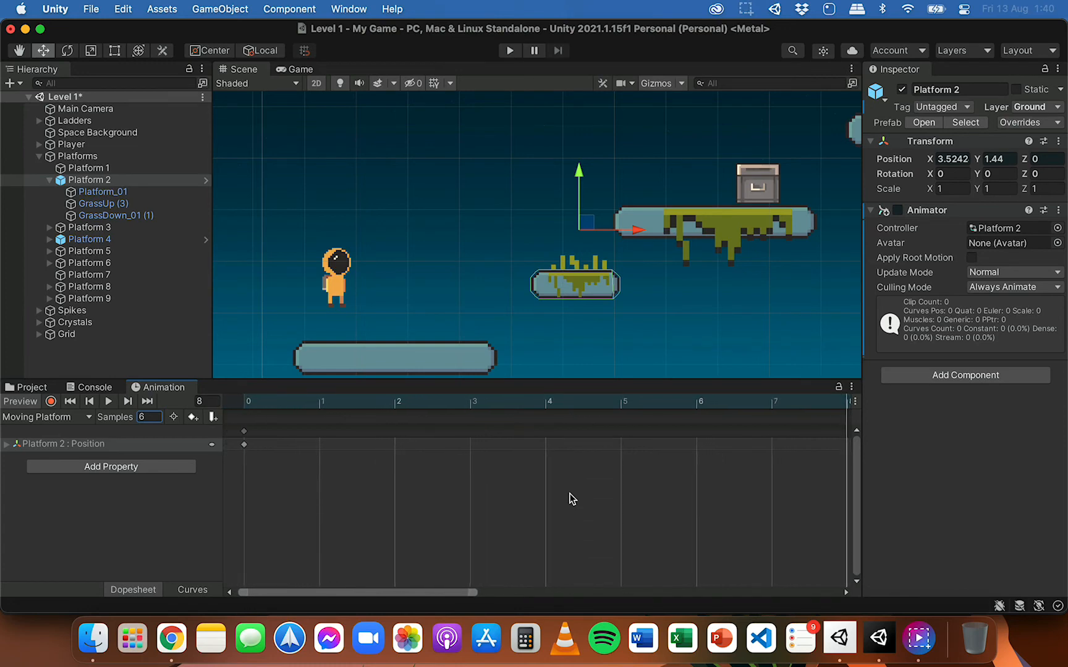
{"action": "scroll", "coordinate": [569, 493], "scroll_direction": "down", "scroll_amount": 6}
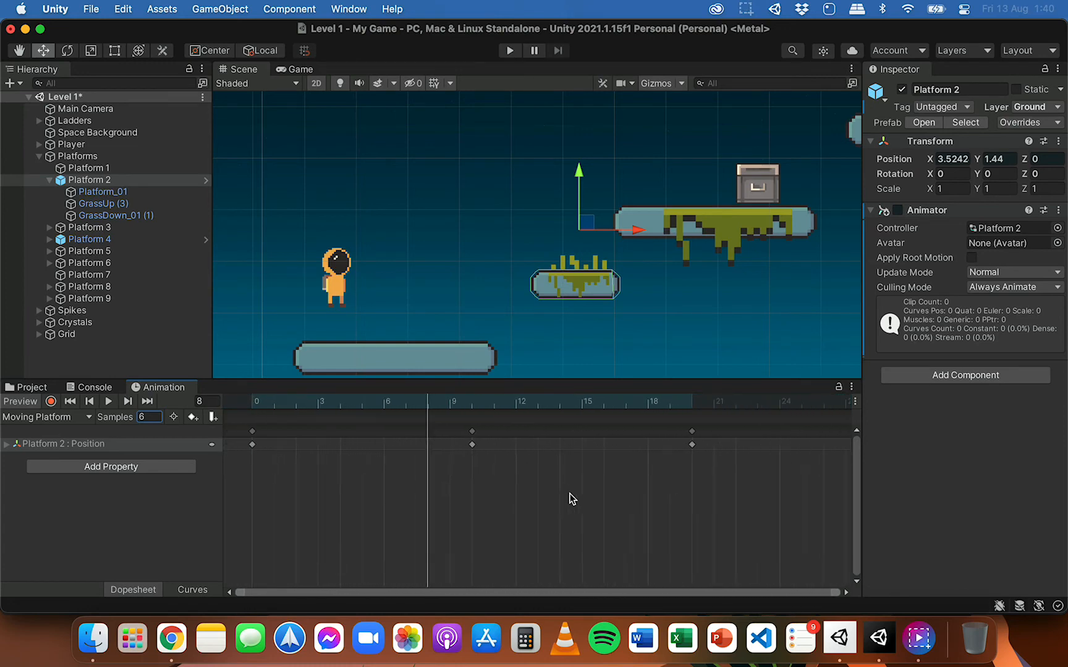
{"action": "scroll", "coordinate": [570, 493], "scroll_direction": "down", "scroll_amount": 3}
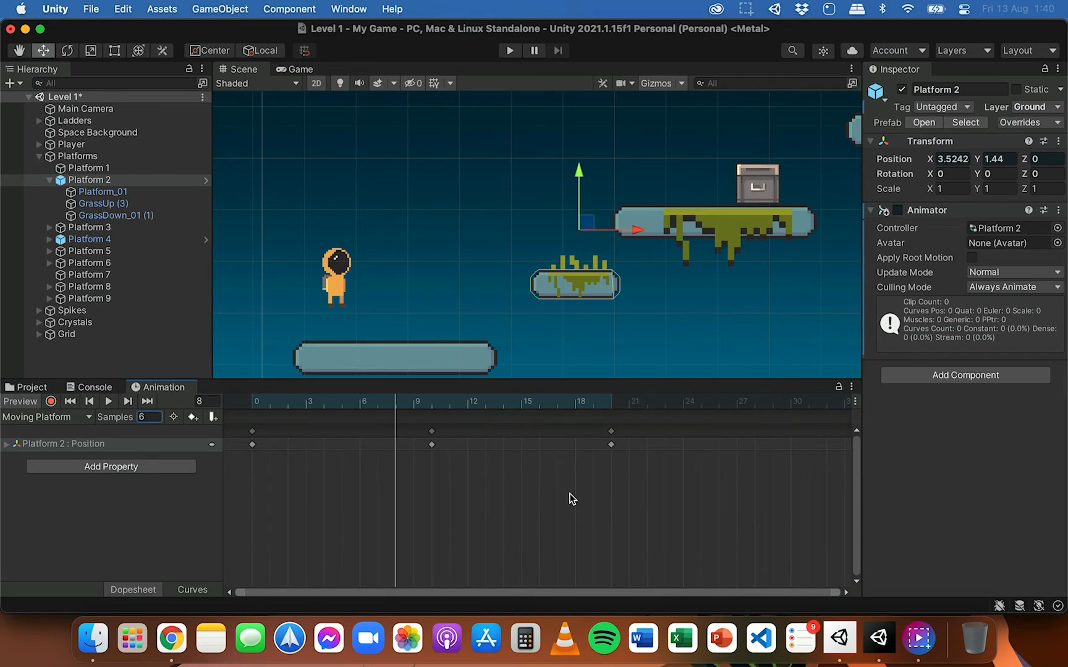
{"action": "scroll", "coordinate": [569, 493], "scroll_direction": "down", "scroll_amount": 3}
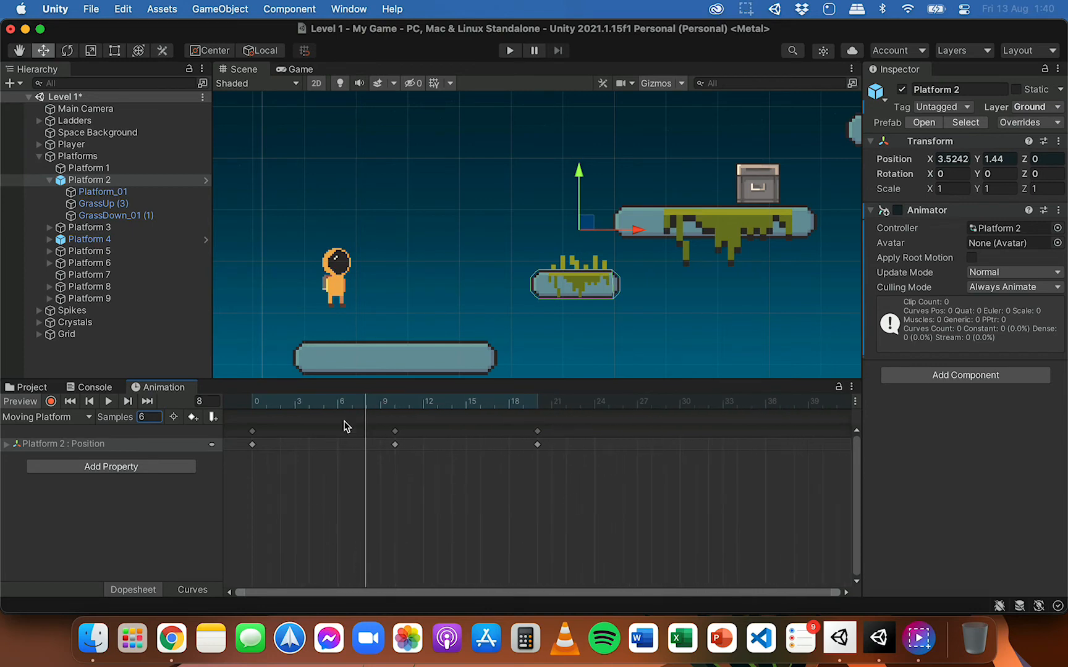
{"action": "left_click_drag", "start_coordinate": [367, 402], "coordinate": [258, 397]}
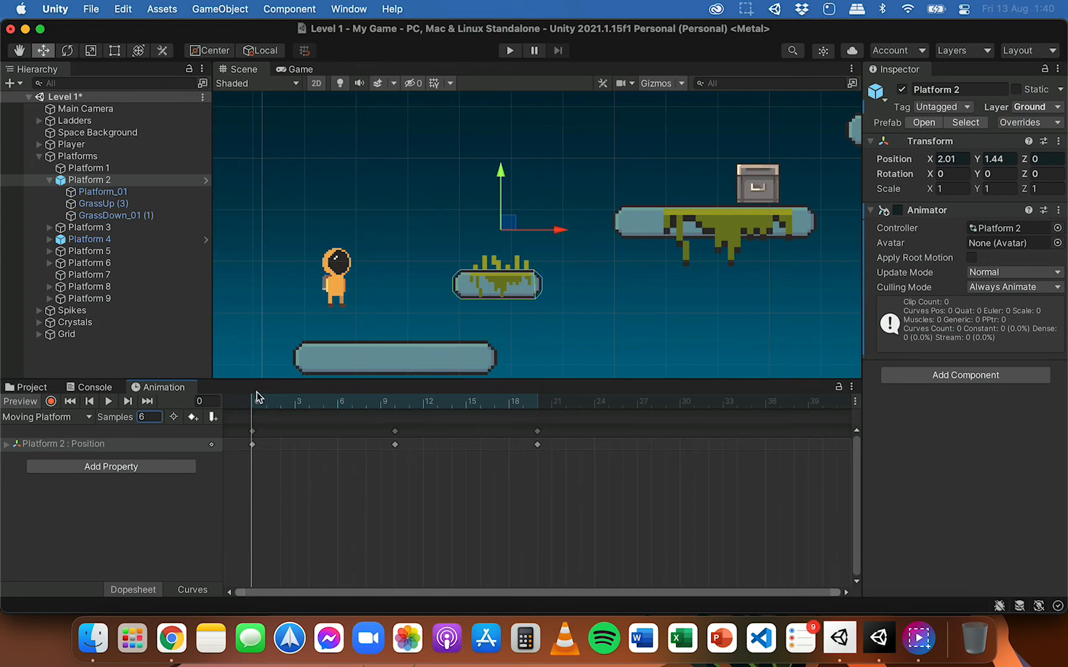
{"action": "left_click", "coordinate": [258, 397]}
{"action": "left_click_drag", "start_coordinate": [257, 397], "coordinate": [539, 405]}
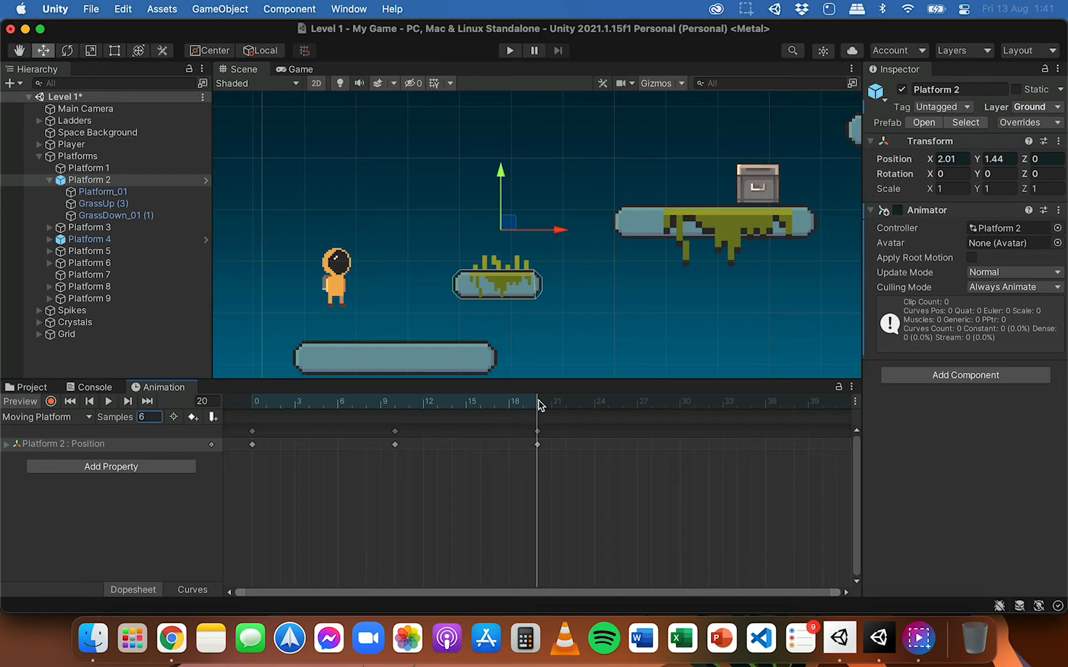
Step: Playtest the level by jumping the player around the moving platform and the platform with the chest, and stop the game
{"action": "left_click", "coordinate": [508, 54]}
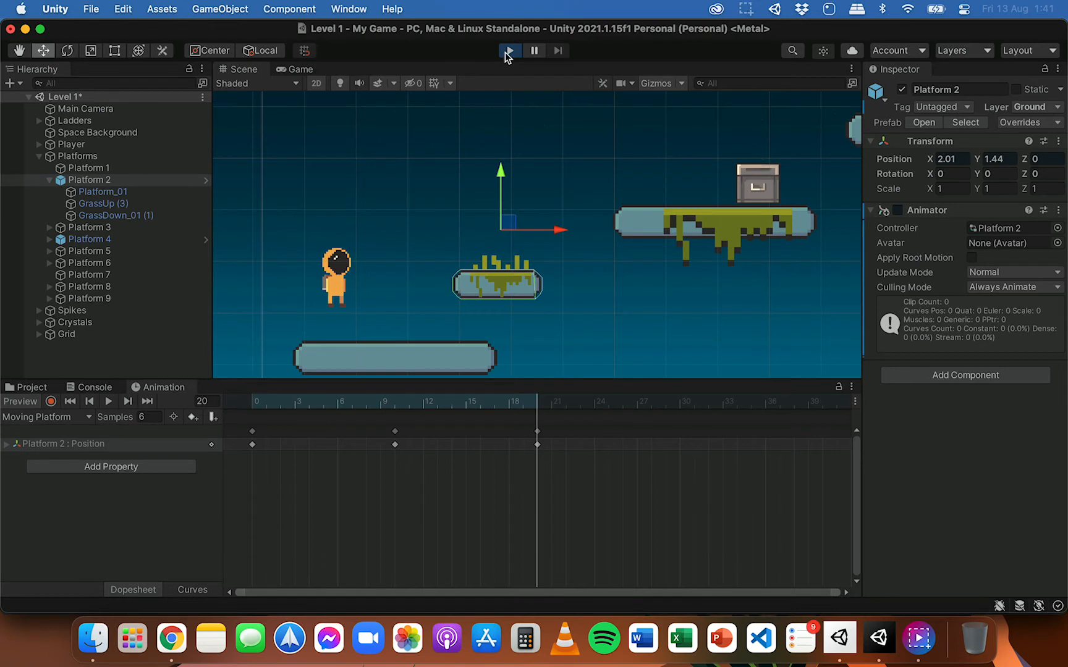
{"action": "key", "text": "Right"}
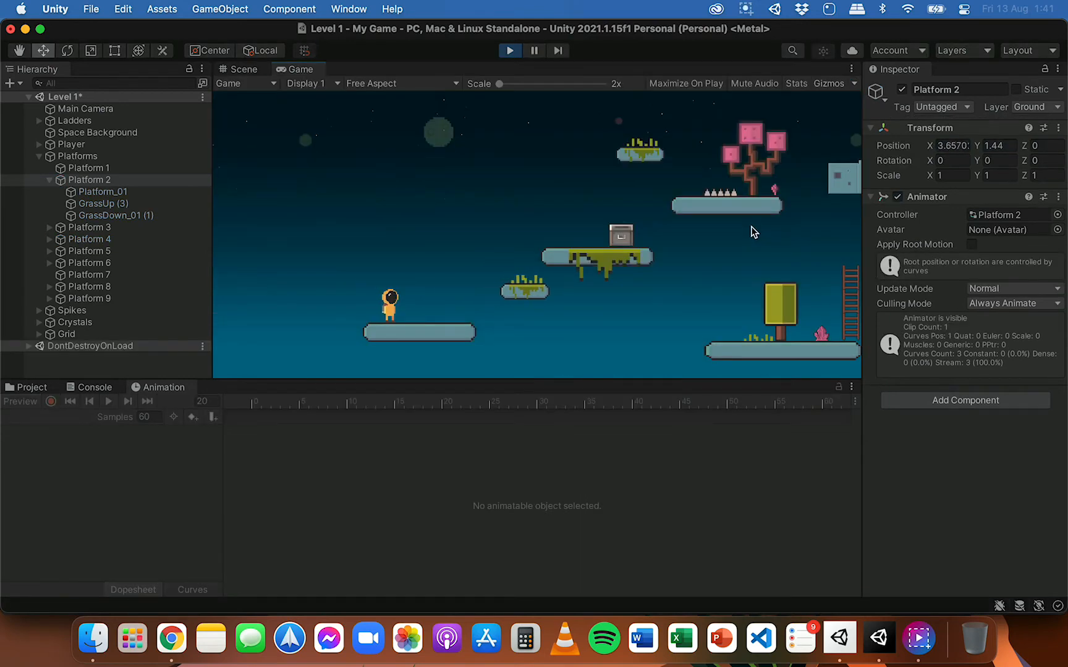
{"action": "key", "text": "space"}
{"action": "key", "text": "space"}
{"action": "key", "text": "Right"}
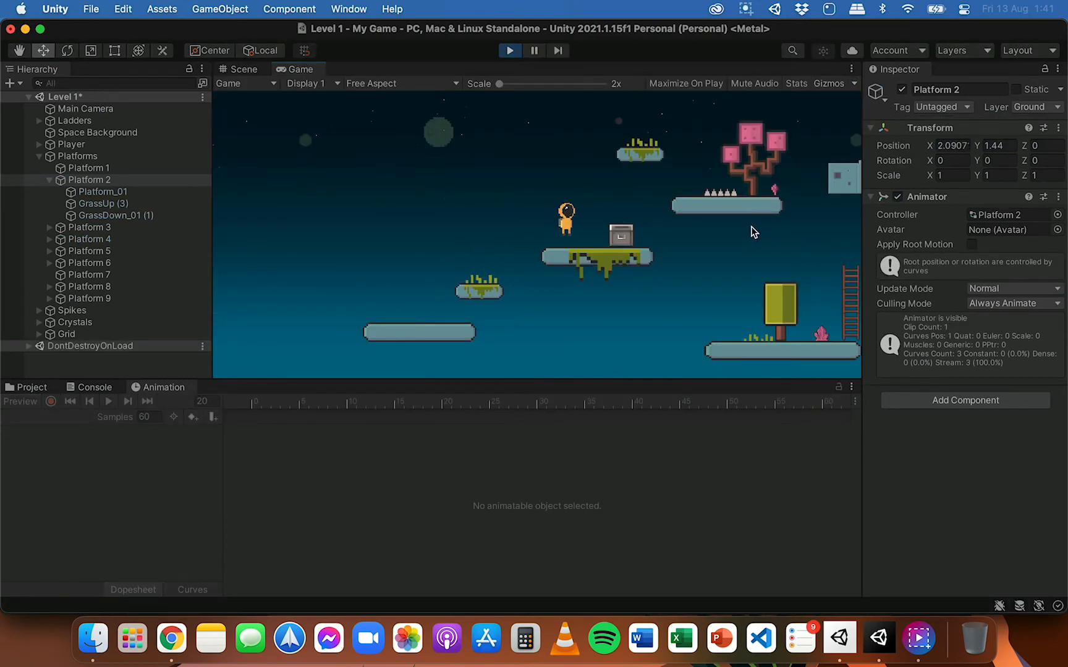
{"action": "key", "text": "Left"}
{"action": "key", "text": "Right"}
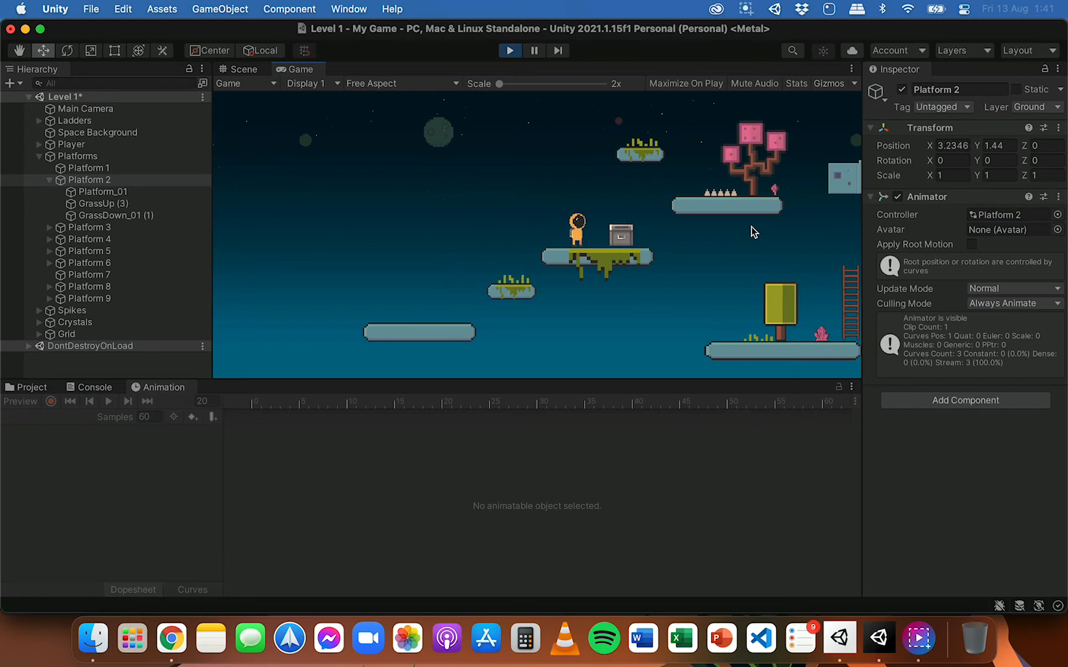
{"action": "key", "text": "Left"}
{"action": "key", "text": "space"}
{"action": "key", "text": "space"}
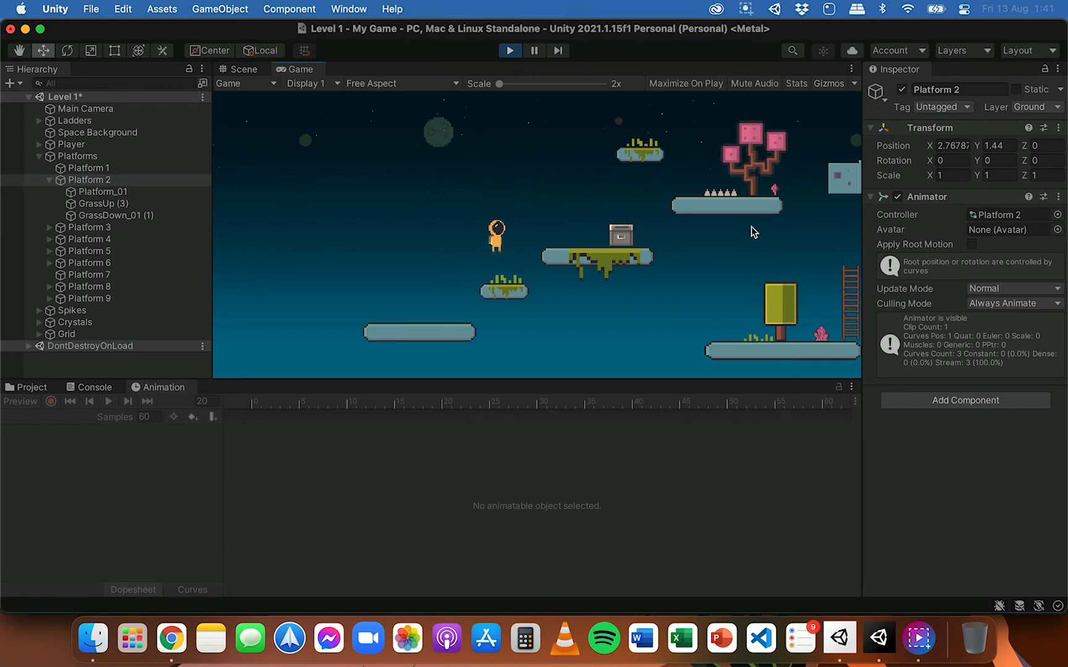
{"action": "key", "text": "Left"}
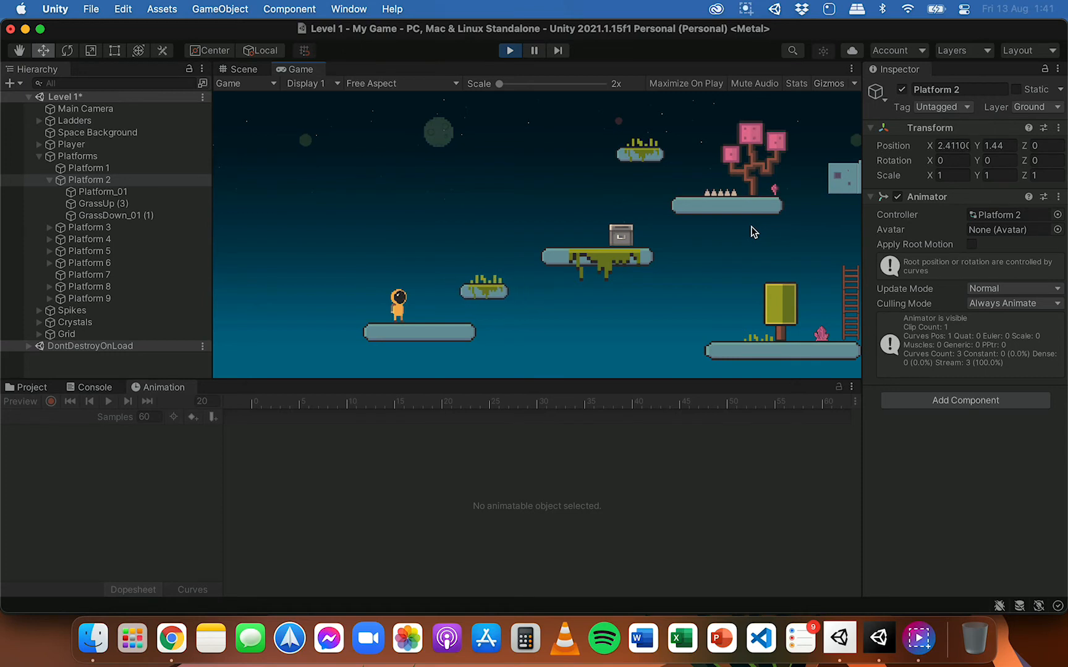
{"action": "left_click", "coordinate": [510, 50]}
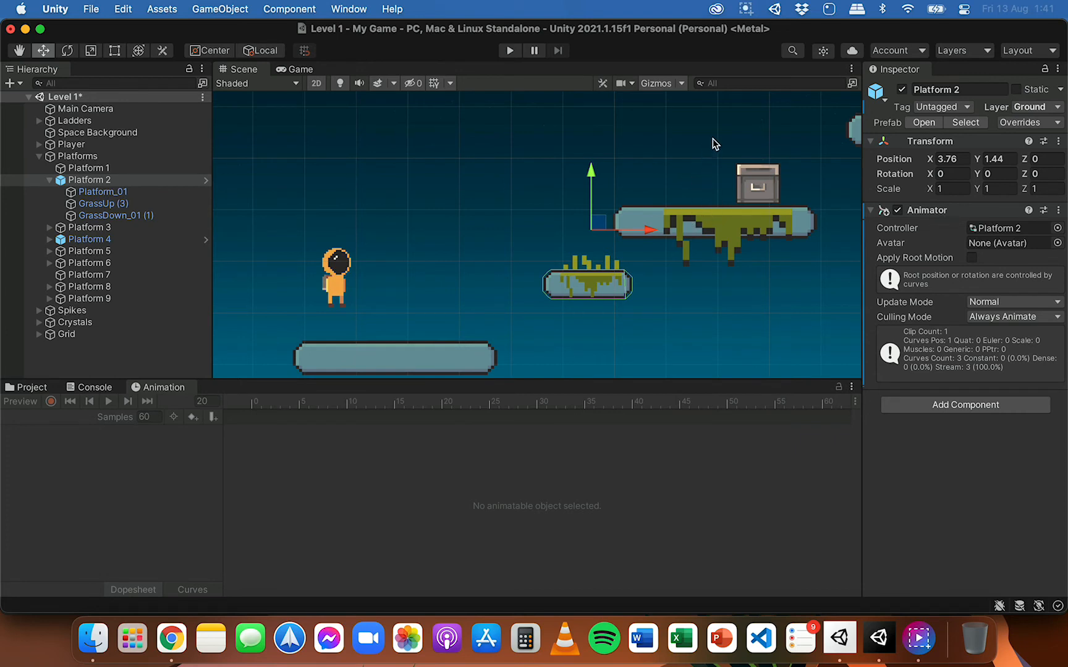
Step: Switch to Chrome and look through the animation frames of the Bubbles sprite in Piskel
{"action": "left_click", "coordinate": [170, 633]}
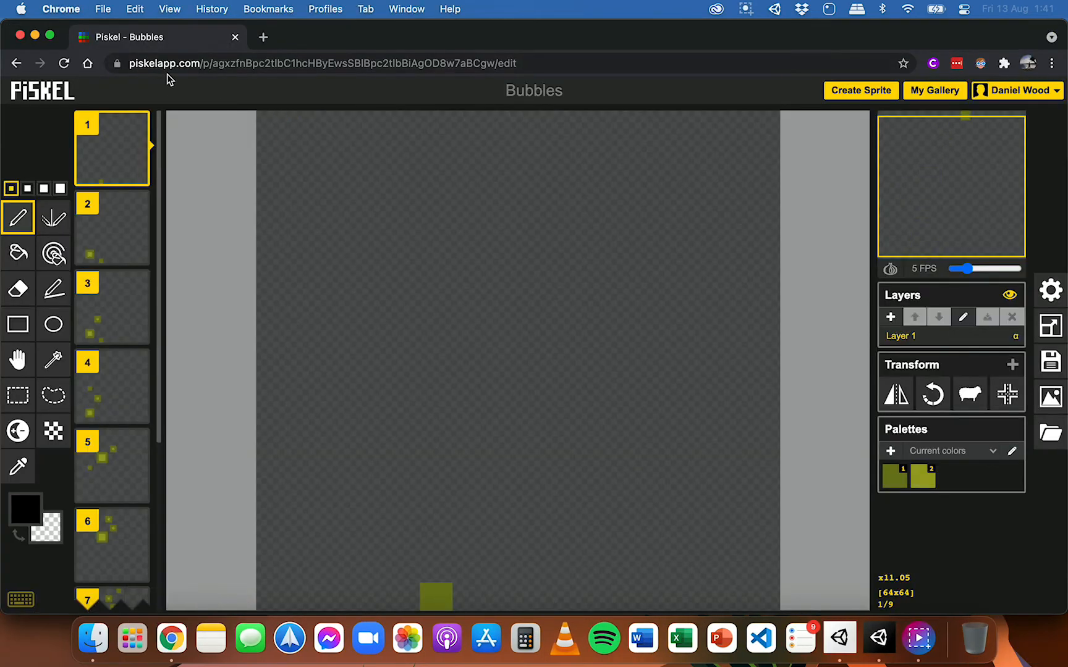
{"action": "mouse_move", "coordinate": [116, 212]}
{"action": "scroll", "coordinate": [116, 212], "scroll_direction": "down", "scroll_amount": 3}
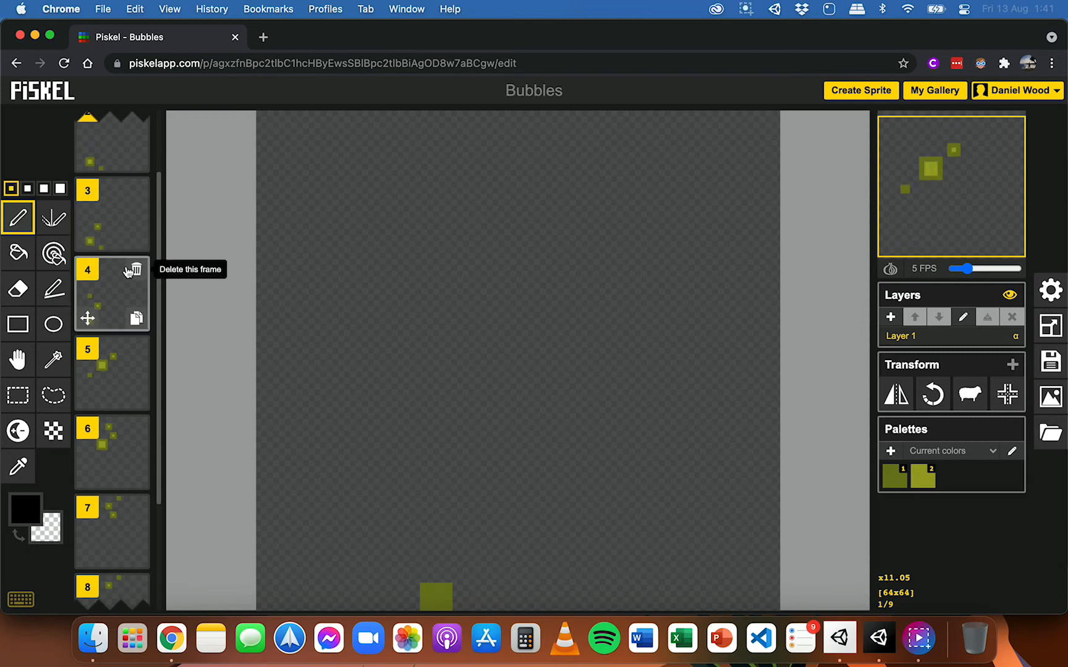
{"action": "scroll", "coordinate": [116, 322], "scroll_direction": "up", "scroll_amount": 3}
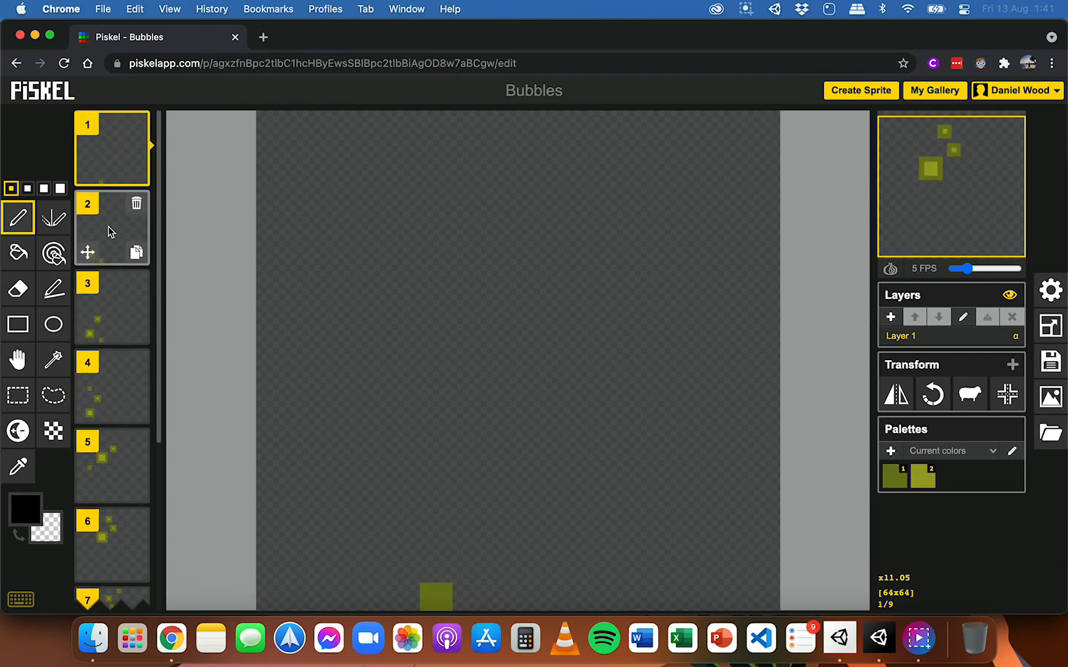
Step: Look through the Bubbles frames and compare the export options for a ZIP of single-frame PNGs and a PNG spritesheet
{"action": "scroll", "coordinate": [109, 229], "scroll_direction": "down", "scroll_amount": 4}
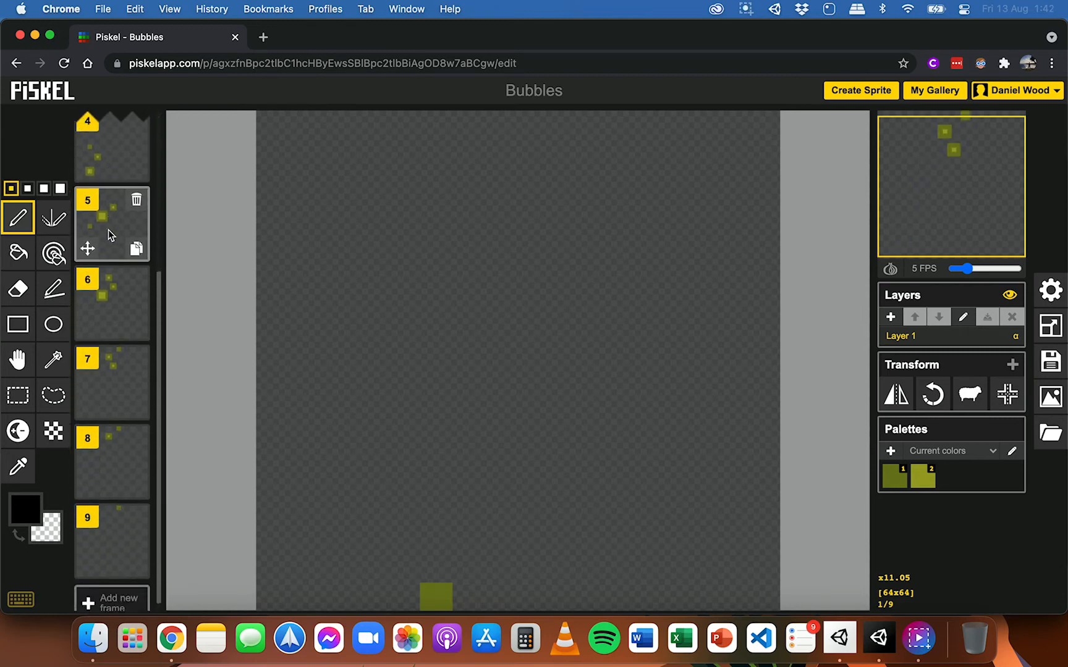
{"action": "scroll", "coordinate": [109, 223], "scroll_direction": "up", "scroll_amount": 4}
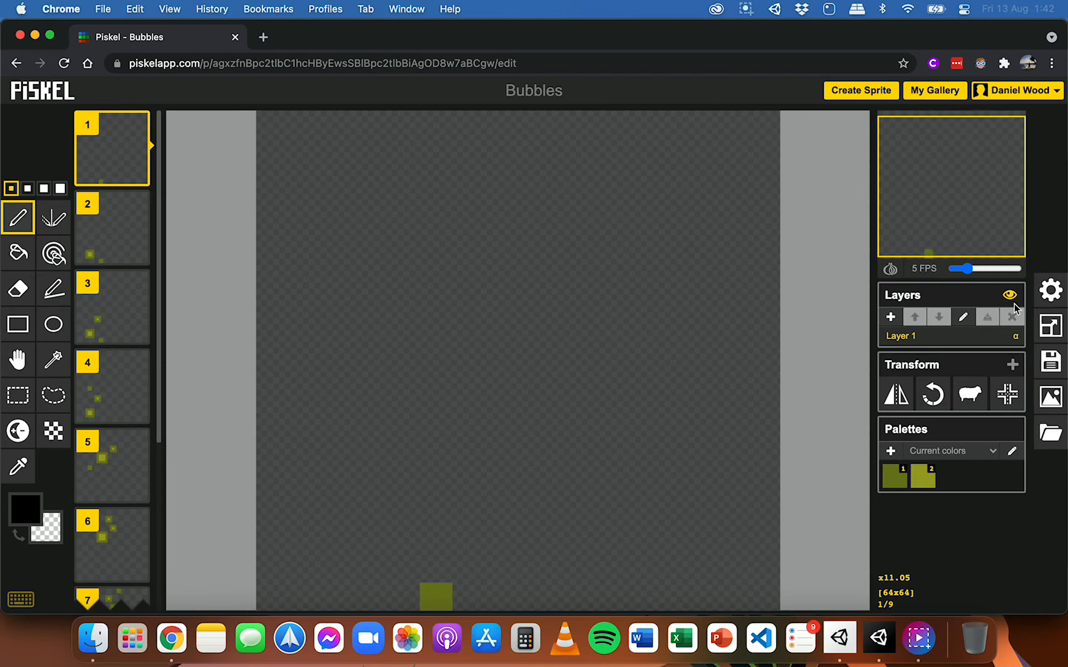
{"action": "left_click", "coordinate": [1057, 330]}
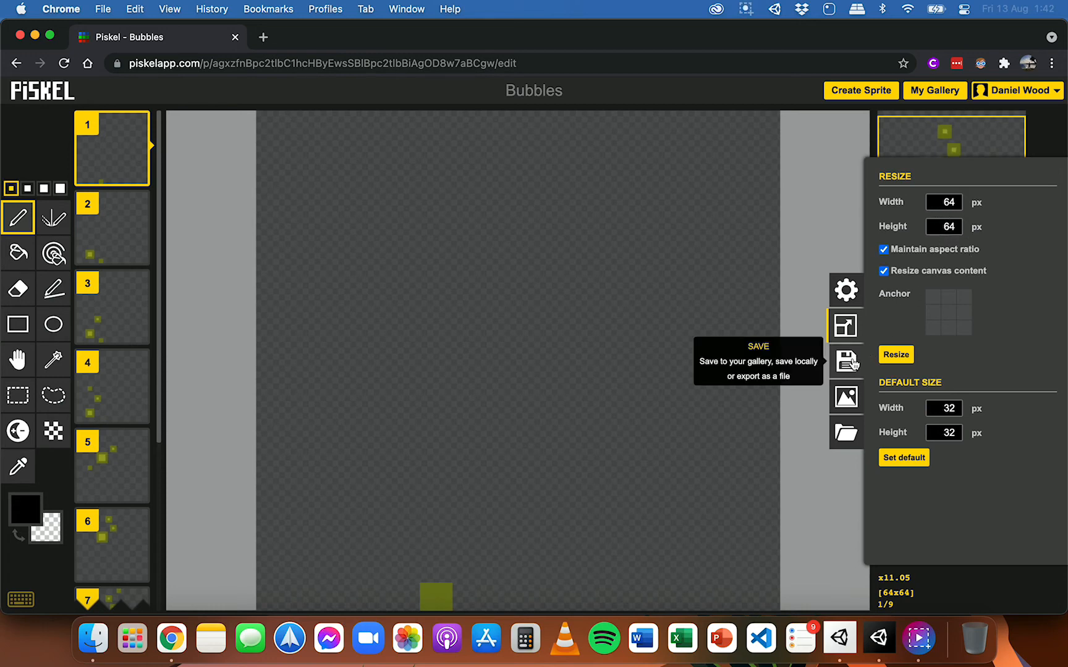
{"action": "left_click", "coordinate": [851, 398]}
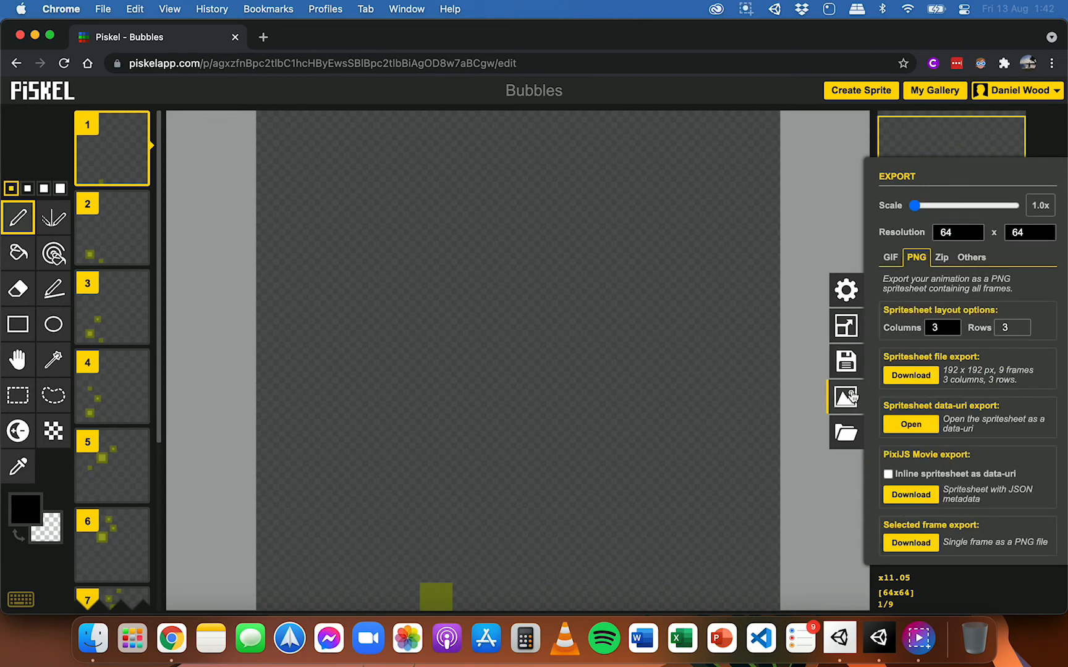
{"action": "left_click", "coordinate": [944, 258]}
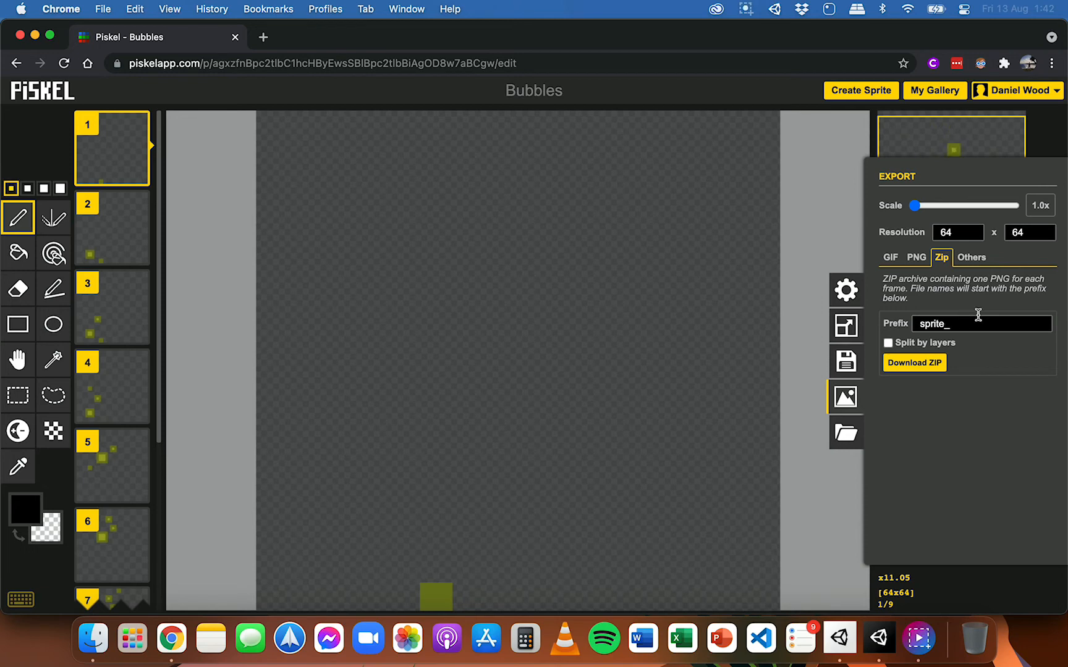
{"action": "left_click", "coordinate": [917, 258]}
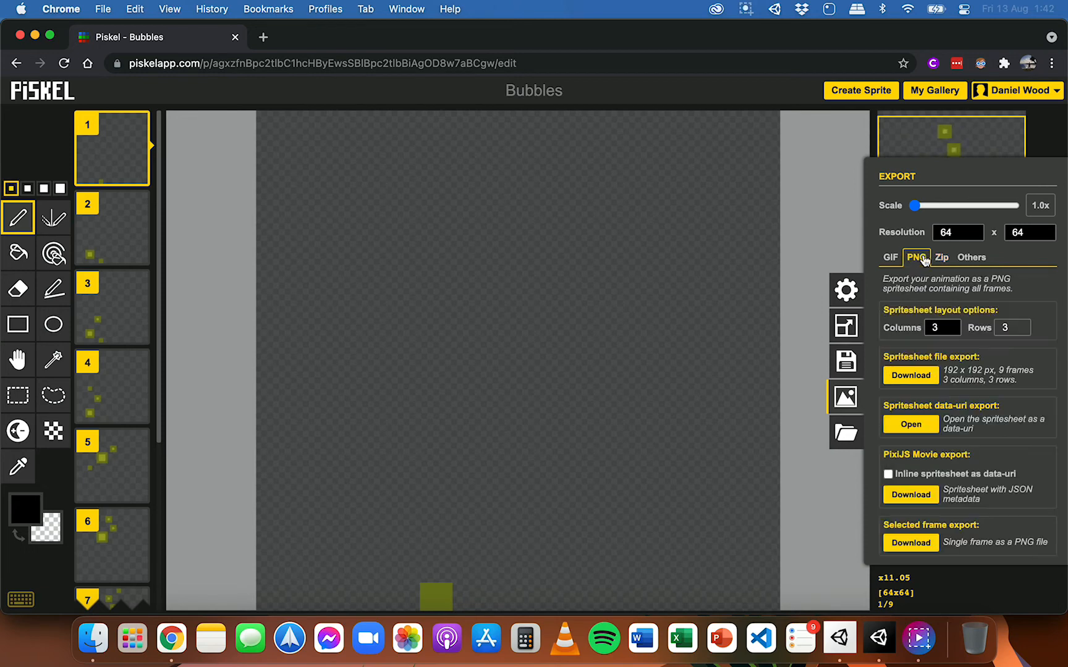
{"action": "left_click", "coordinate": [923, 377]}
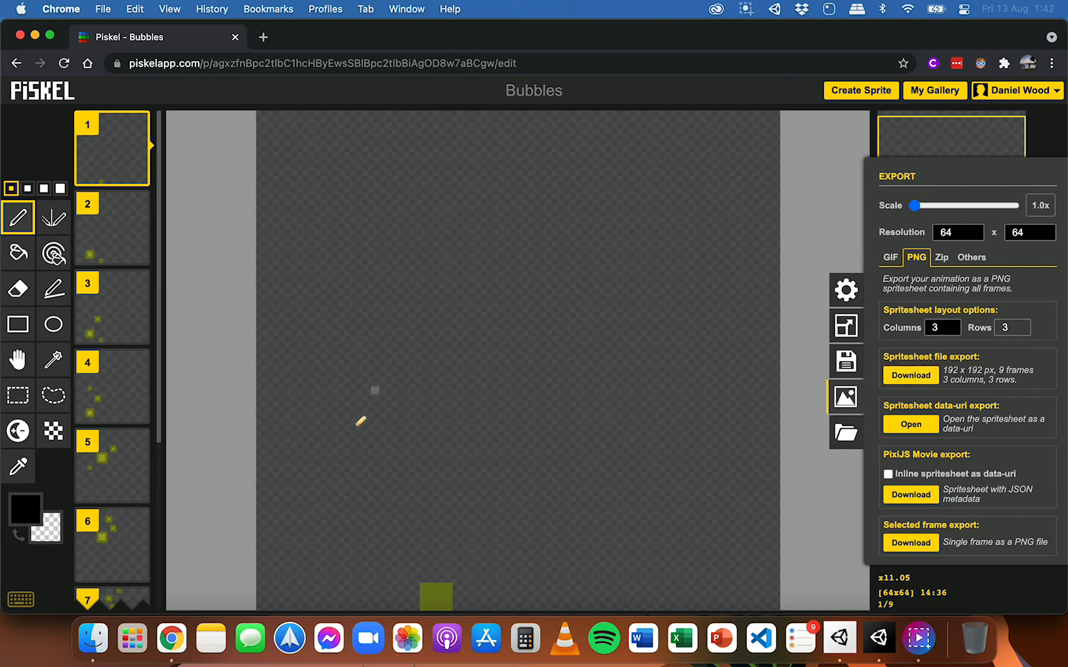
Step: Switch to Finder and preview the individual frame images in the Bubbles folder of Animation Assets, starting from bubbles_00.png
{"action": "left_click", "coordinate": [96, 630]}
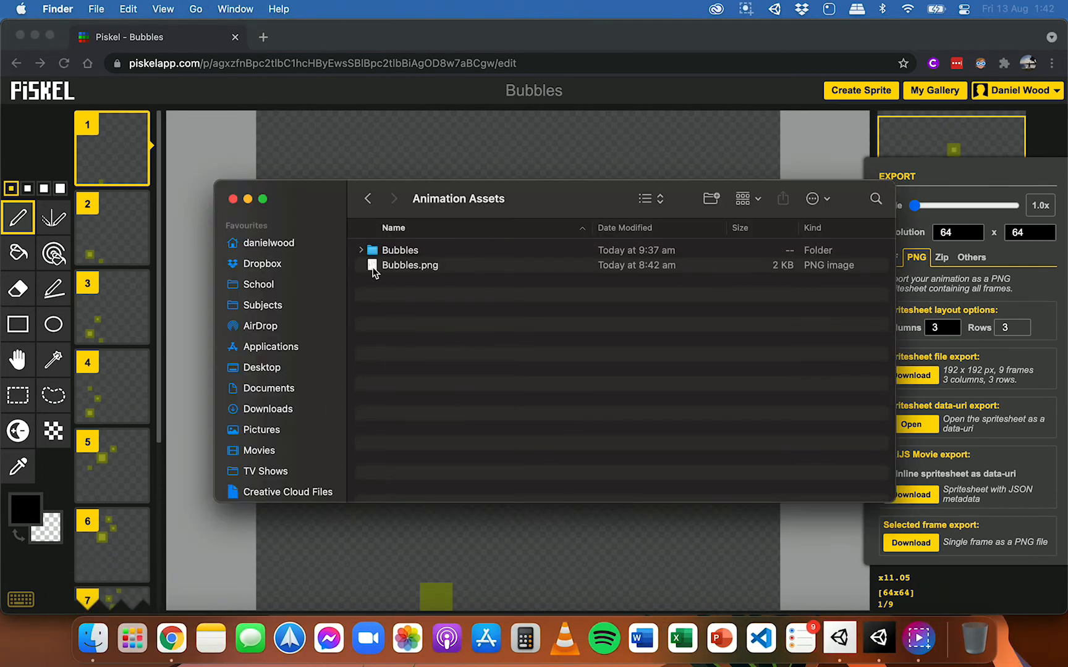
{"action": "double_click", "coordinate": [423, 252]}
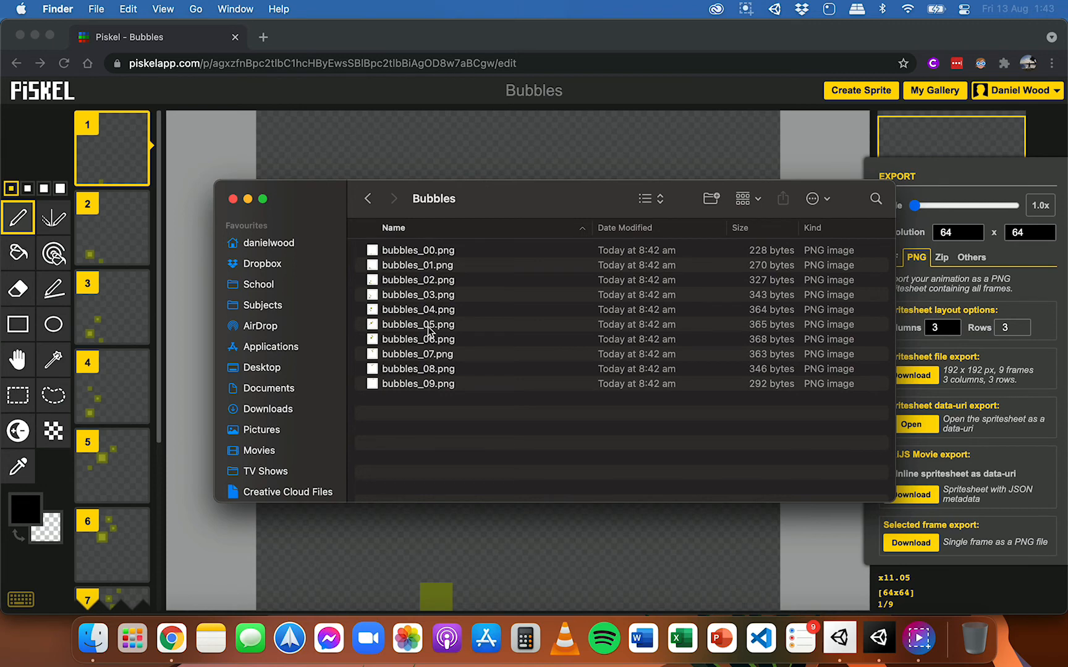
{"action": "left_click", "coordinate": [438, 250]}
{"action": "key", "text": "space"}
{"action": "key", "text": "Down"}
{"action": "key", "text": "Down"}
{"action": "key", "text": "Down"}
{"action": "key", "text": "Down"}
{"action": "key", "text": "Down"}
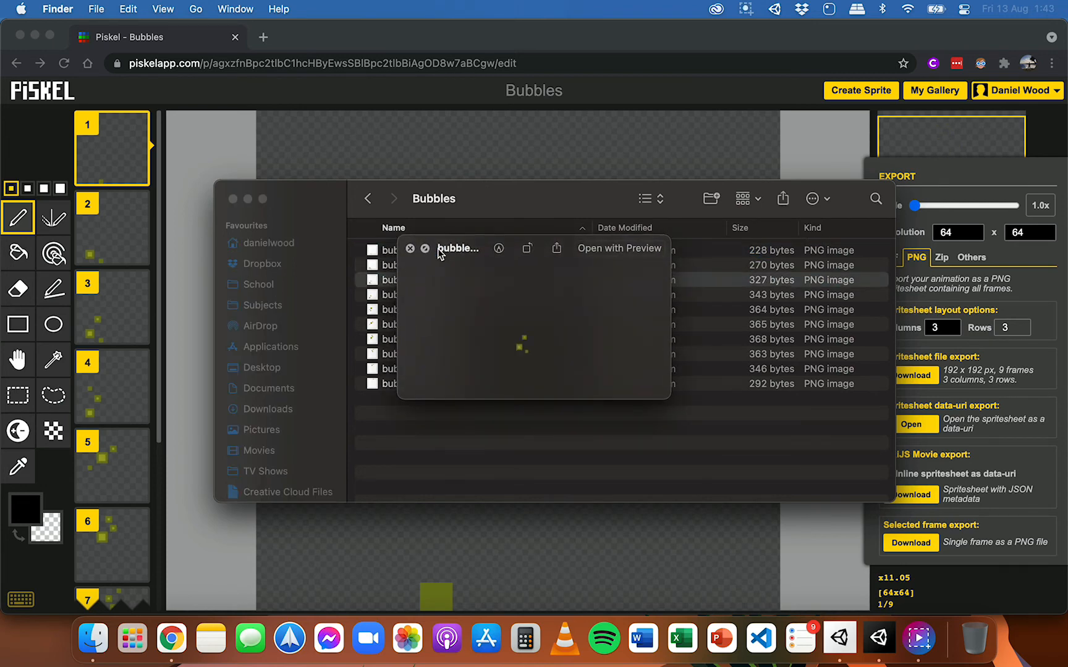
{"action": "key", "text": "Down"}
{"action": "key", "text": "Down"}
{"action": "key", "text": "Down"}
{"action": "key", "text": "Down"}
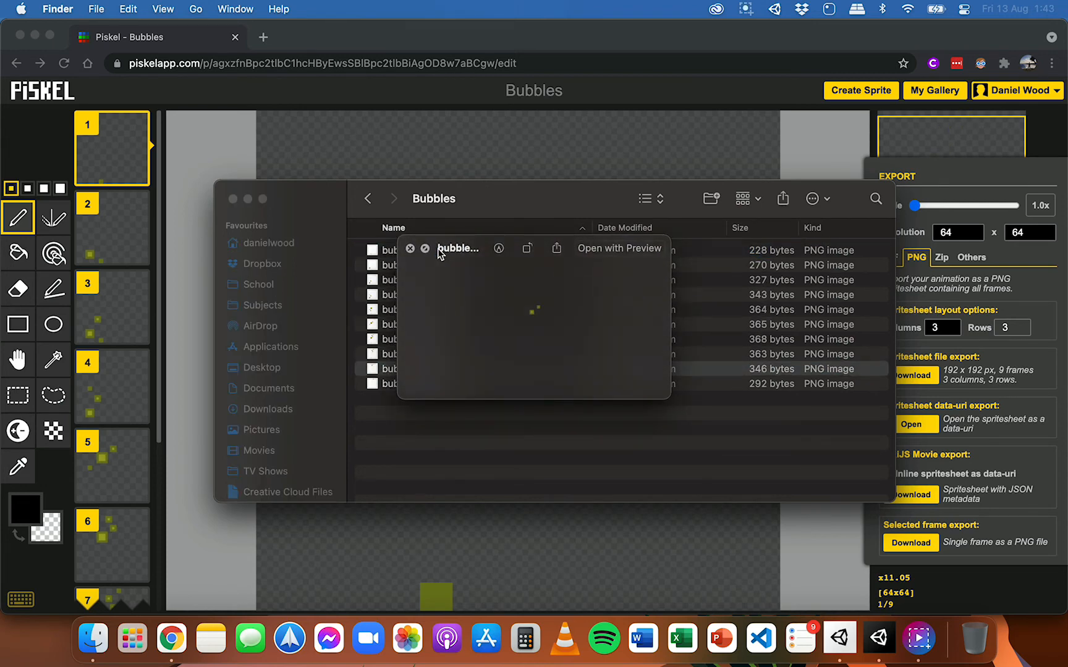
{"action": "key", "text": "Up"}
{"action": "key", "text": "Up"}
{"action": "key", "text": "Up"}
{"action": "key", "text": "Up"}
{"action": "key", "text": "Up"}
{"action": "key", "text": "Up"}
{"action": "key", "text": "Up"}
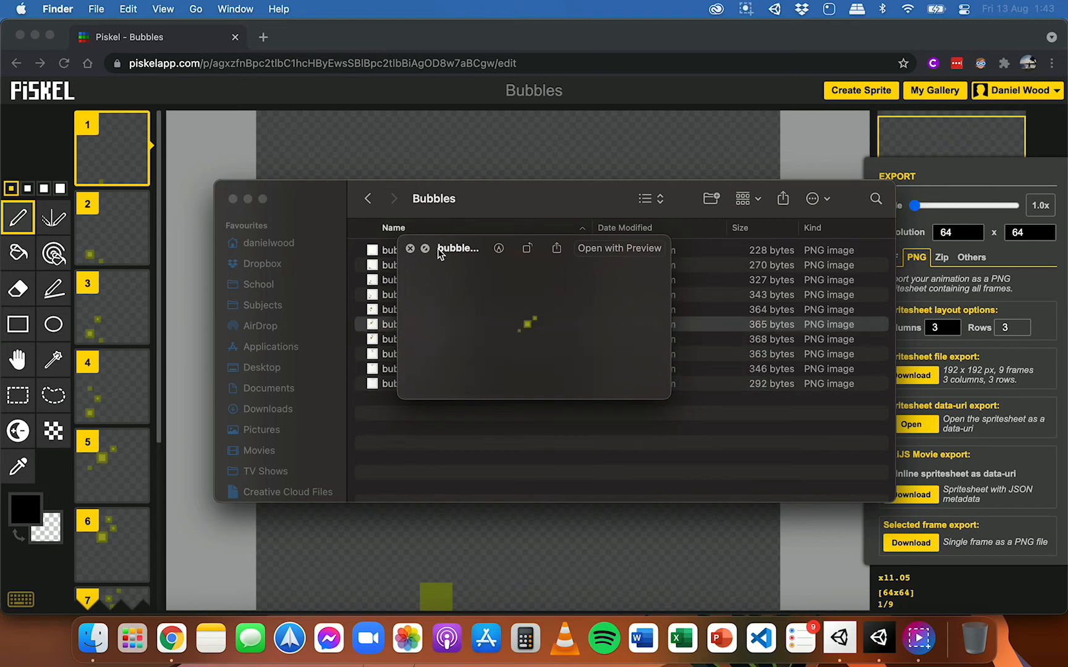
{"action": "key", "text": "Up"}
{"action": "key", "text": "Up"}
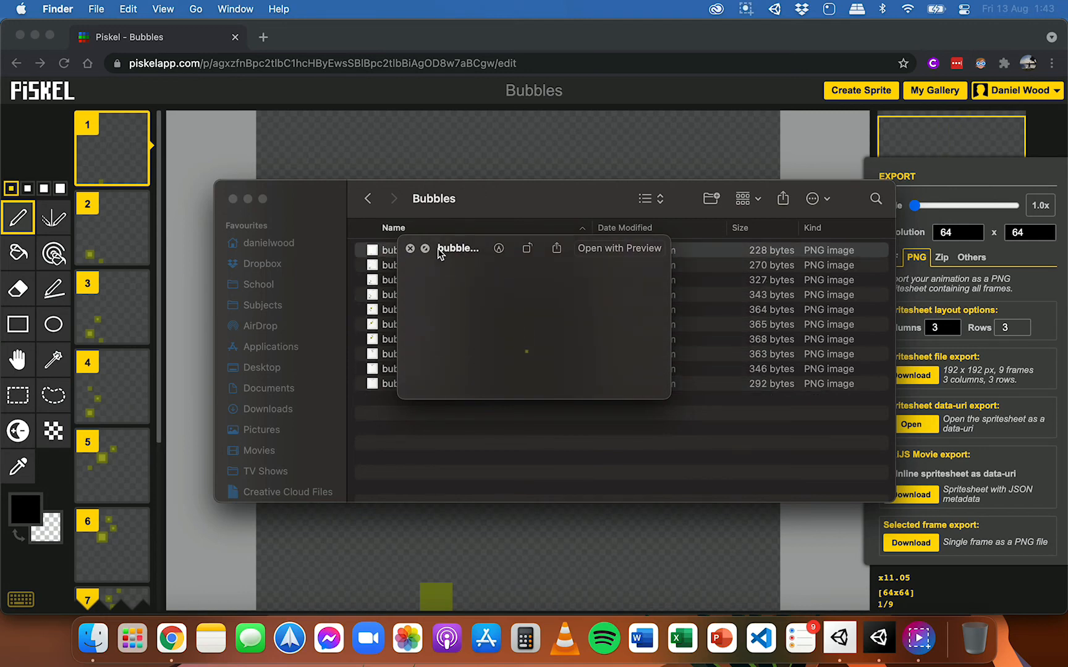
{"action": "key", "text": "space"}
Step: Return to the Animation Assets folder and preview the Bubbles.png spritesheet
{"action": "left_click", "coordinate": [368, 199]}
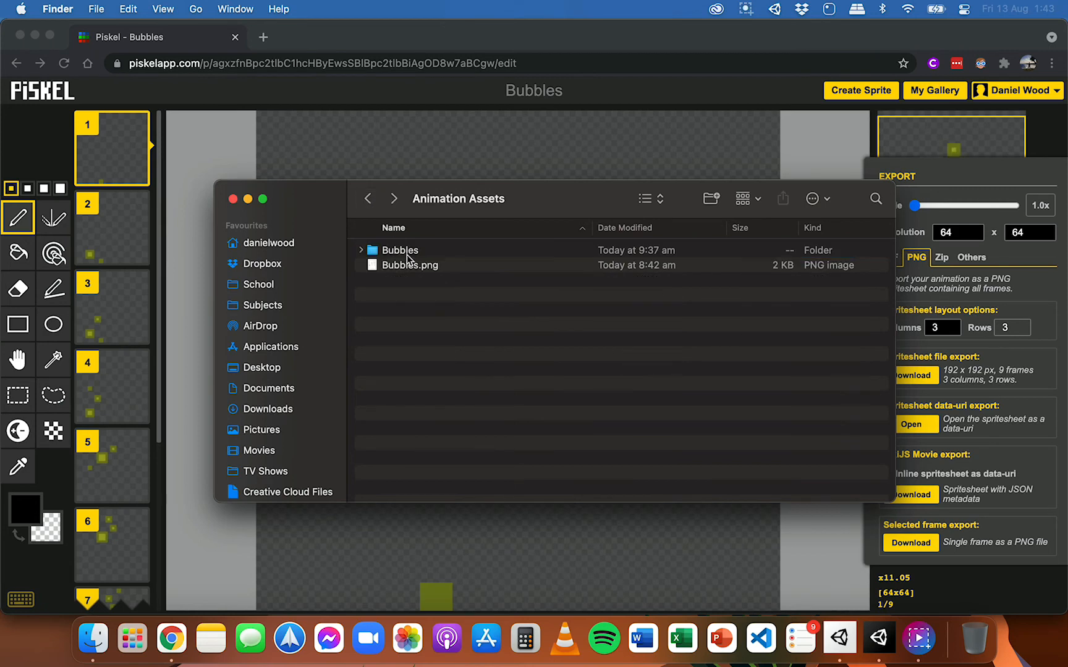
{"action": "left_click", "coordinate": [440, 265]}
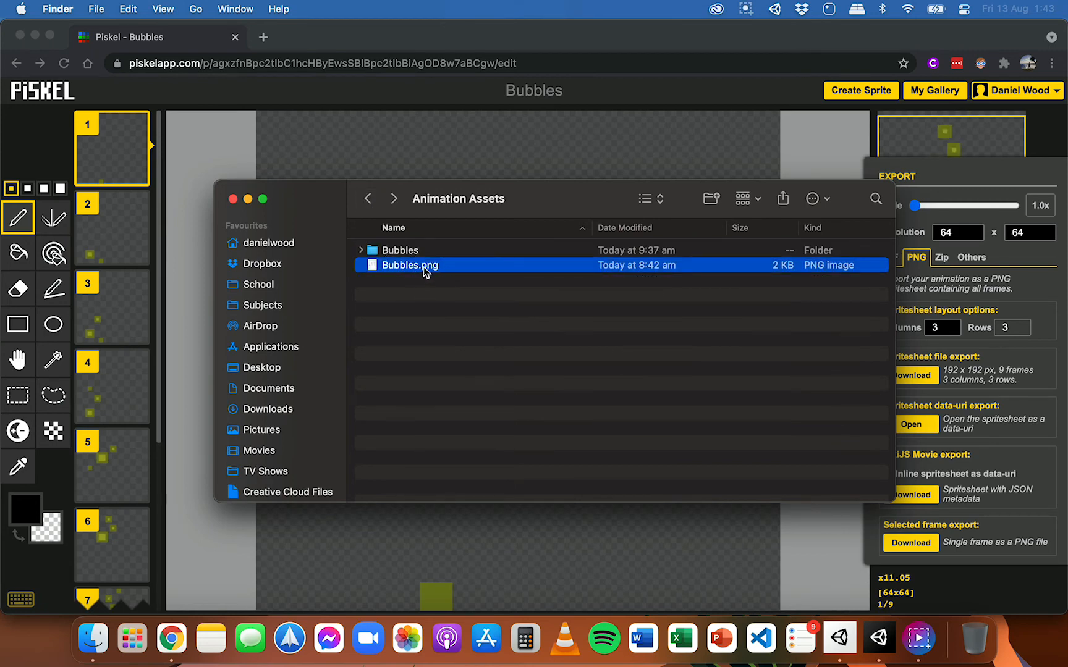
{"action": "key", "text": "space"}
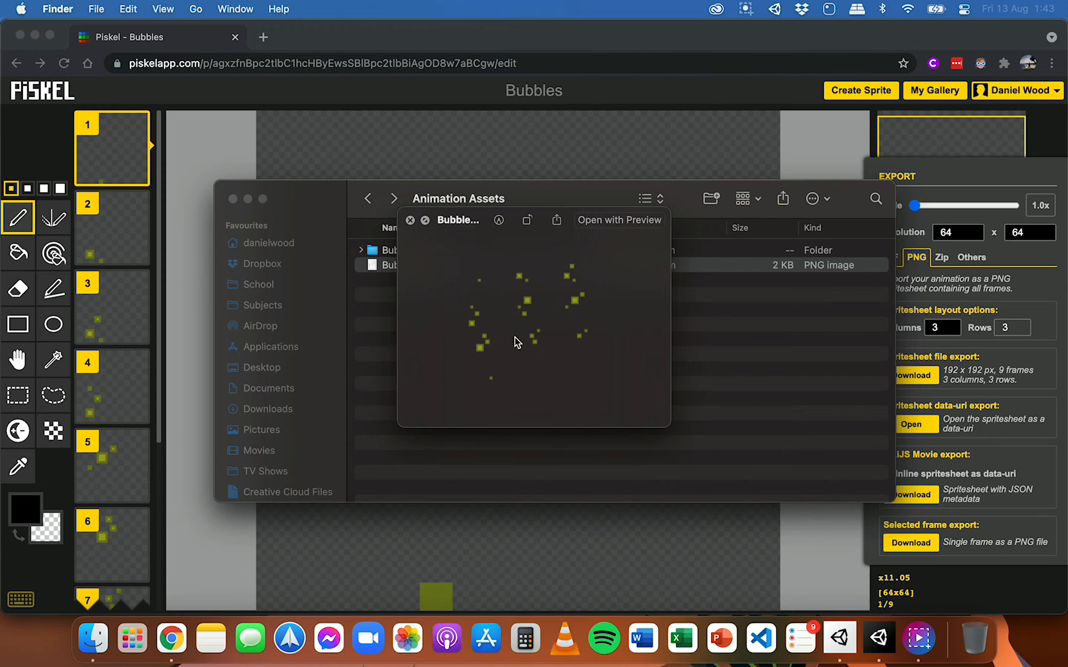
{"action": "key", "text": "space"}
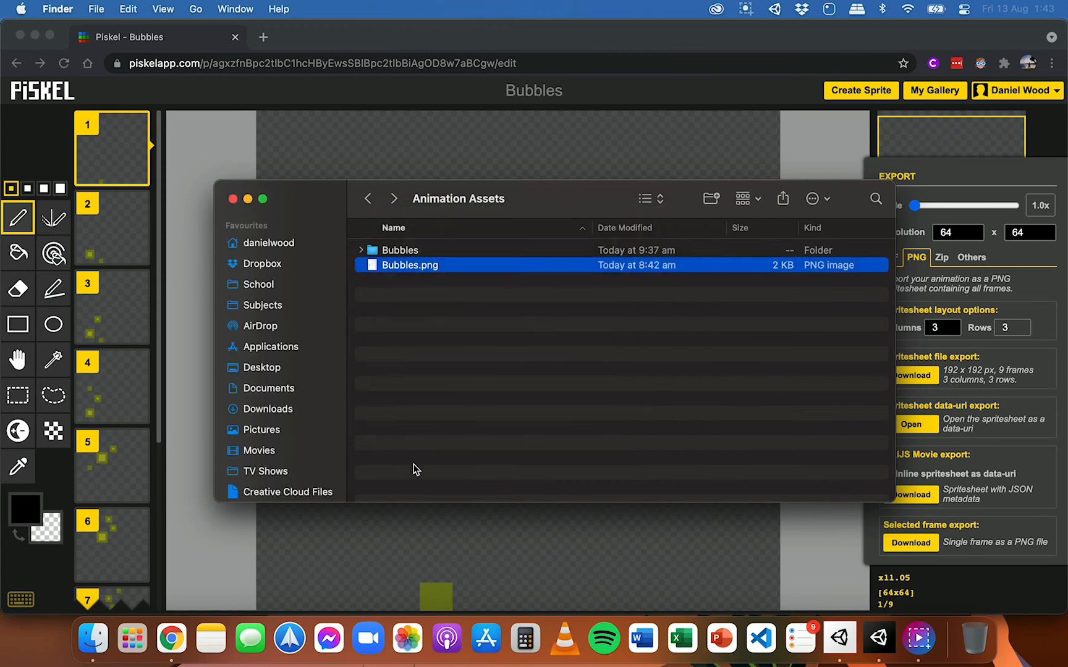
Step: Import the Bubbles folder and Bubbles.png from Finder's Animation Assets folder into the Unity project's Assets folder
{"action": "left_click", "coordinate": [879, 638]}
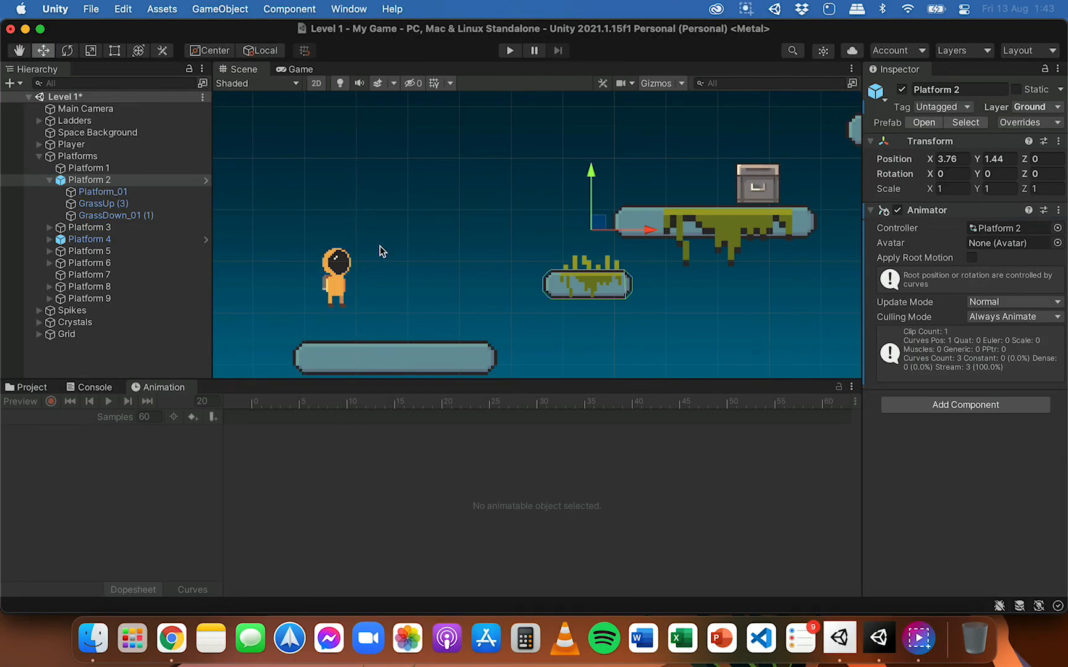
{"action": "left_click", "coordinate": [33, 386]}
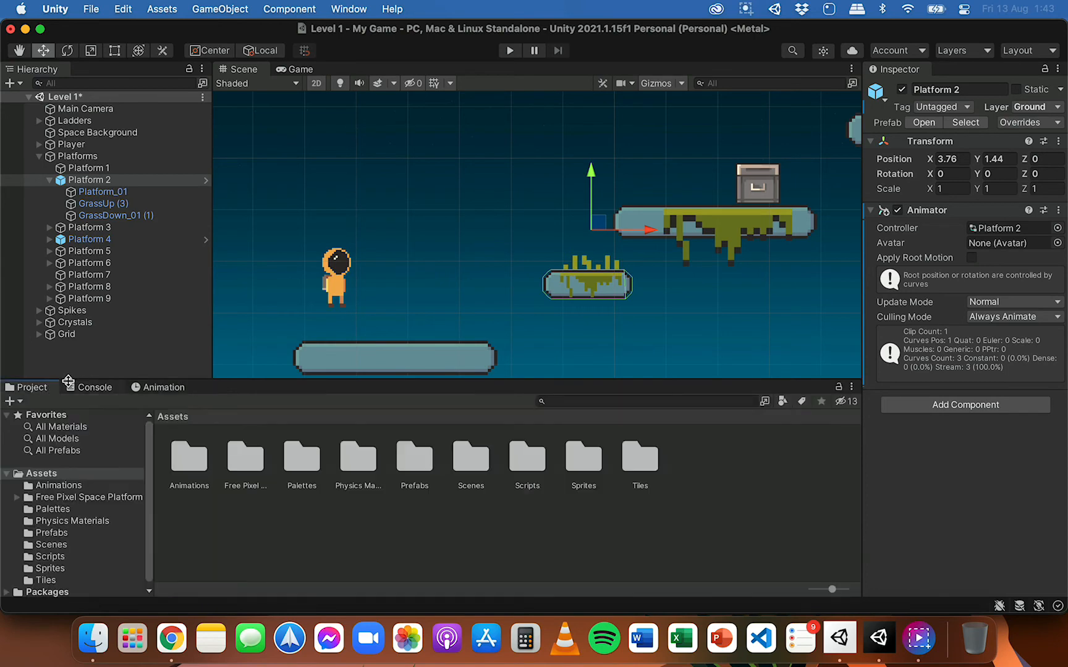
{"action": "left_click", "coordinate": [101, 637]}
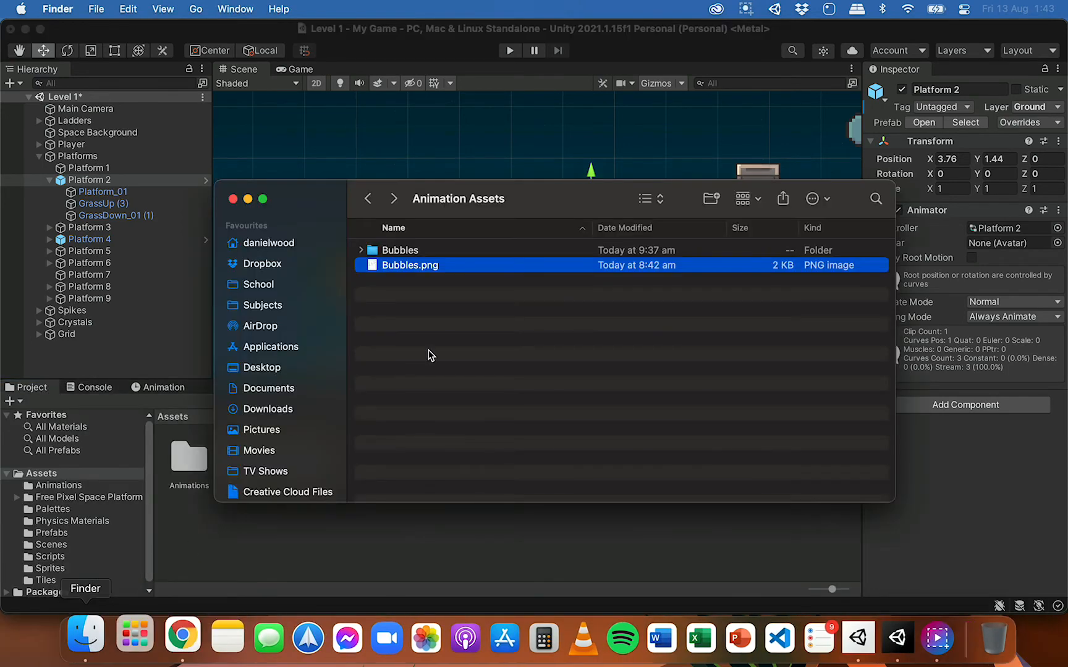
{"action": "left_click_drag", "start_coordinate": [538, 183], "coordinate": [800, 168]}
{"action": "left_click_drag", "start_coordinate": [695, 274], "coordinate": [237, 530]}
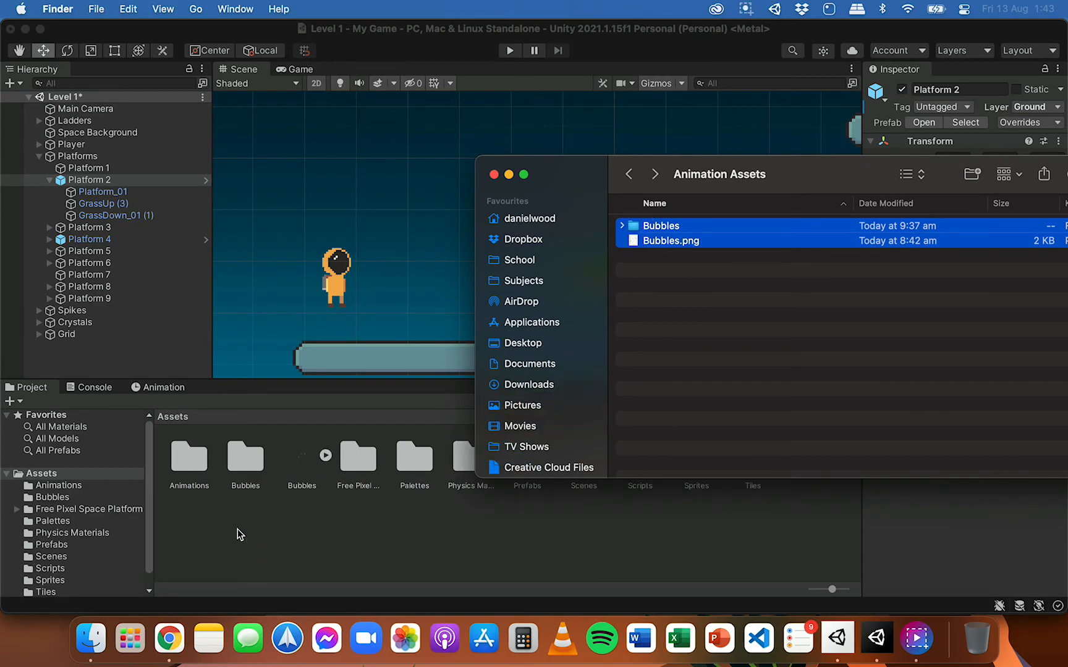
{"action": "left_click", "coordinate": [270, 531]}
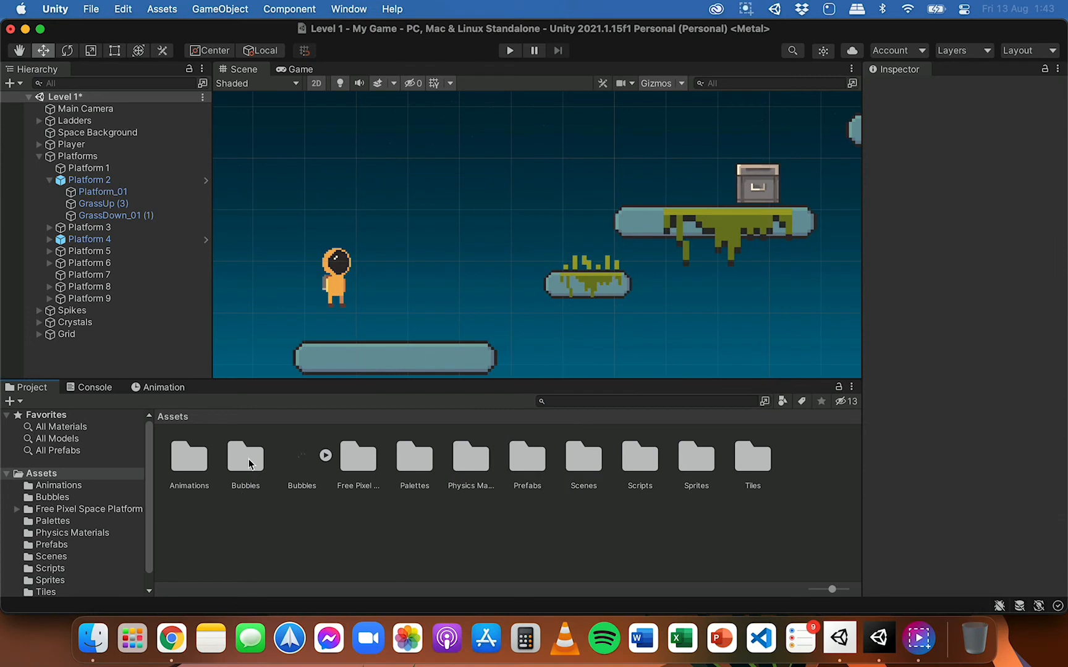
Step: Place the bubbles_00 sprite from the imported Bubbles folder in the scene, just above the platform with the chest
{"action": "double_click", "coordinate": [256, 465]}
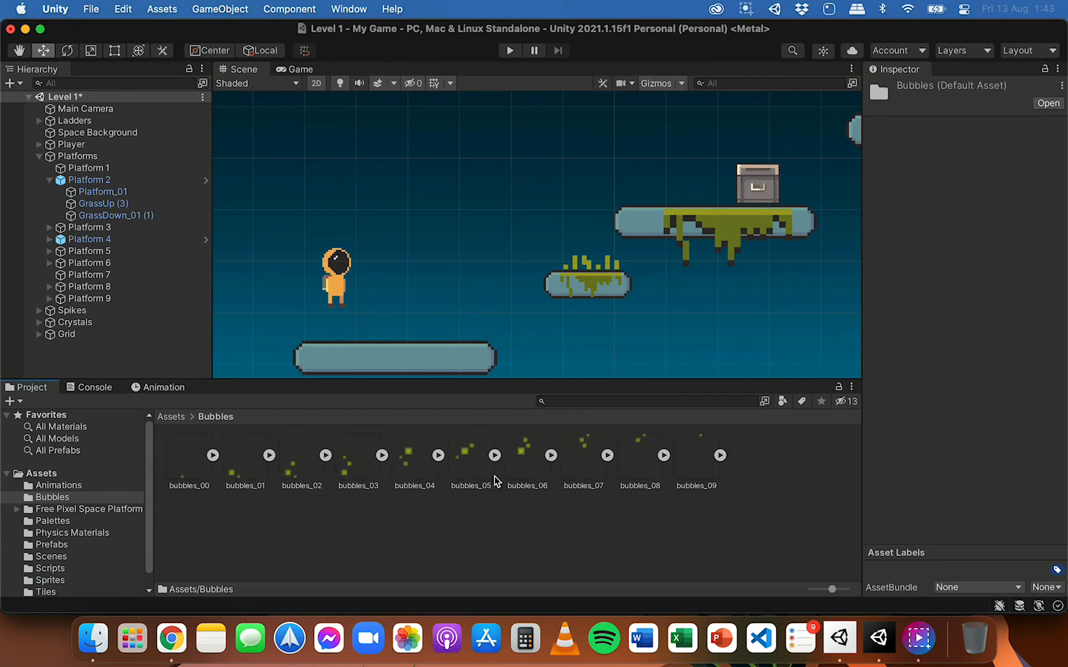
{"action": "left_click", "coordinate": [186, 465]}
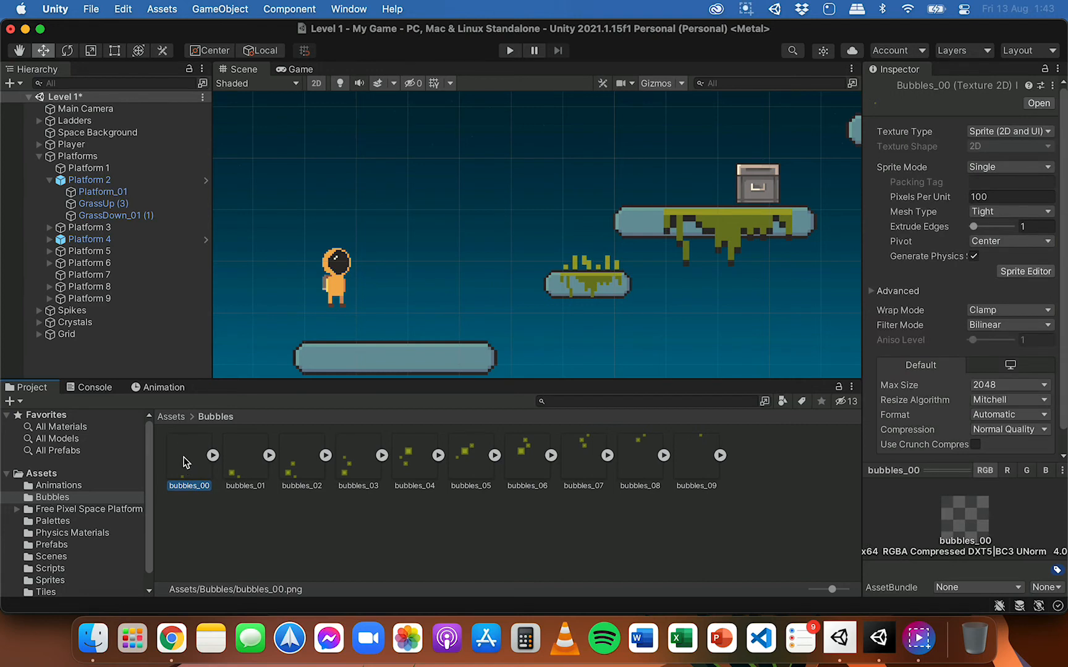
{"action": "left_click_drag", "start_coordinate": [183, 461], "coordinate": [701, 190]}
{"action": "scroll", "coordinate": [728, 183], "scroll_direction": "up", "scroll_amount": 5}
{"action": "scroll", "coordinate": [728, 183], "scroll_direction": "up", "scroll_amount": 3}
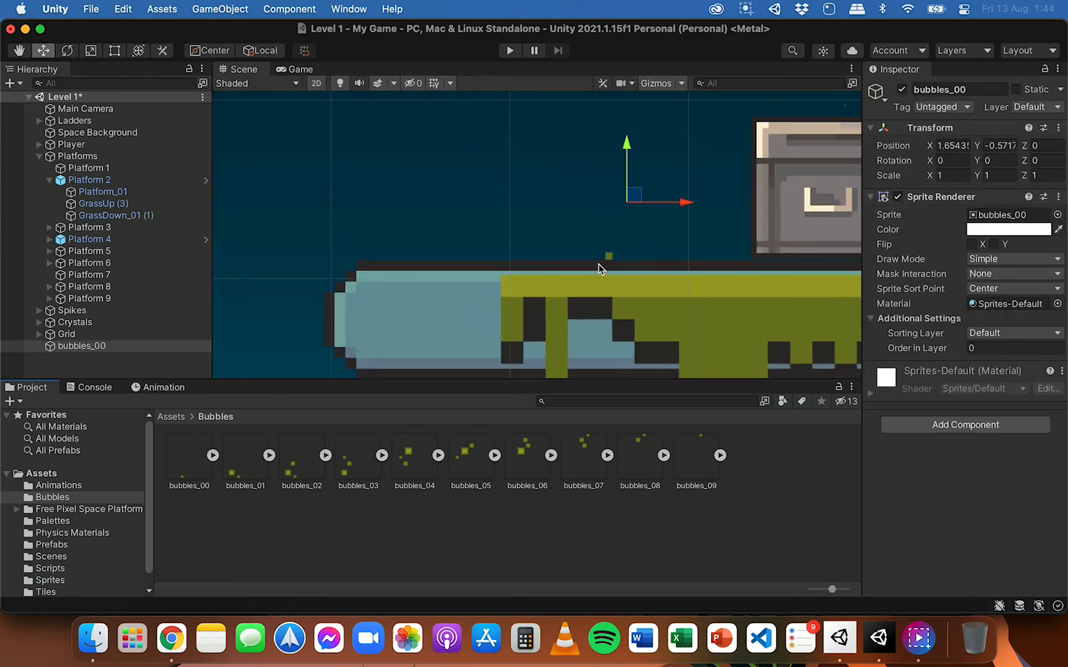
{"action": "scroll", "coordinate": [636, 256], "scroll_direction": "down", "scroll_amount": 5}
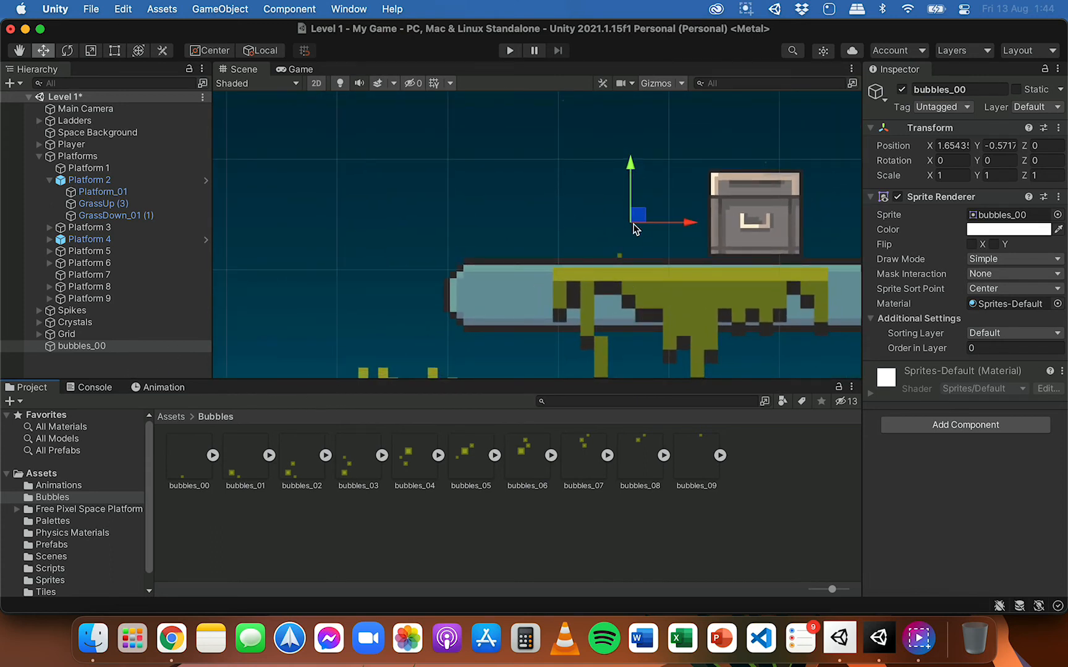
Step: Create an animation clip for the bubbles_00 object named Bubble Animation 1 and save it in the Animations folder
{"action": "left_click", "coordinate": [85, 349]}
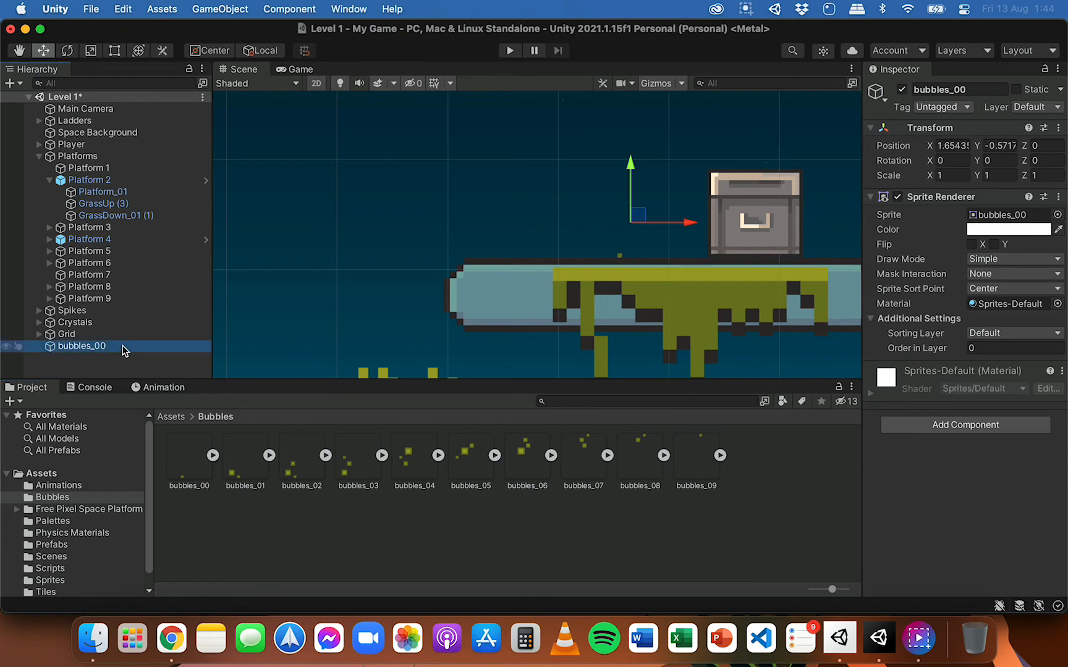
{"action": "left_click", "coordinate": [160, 388]}
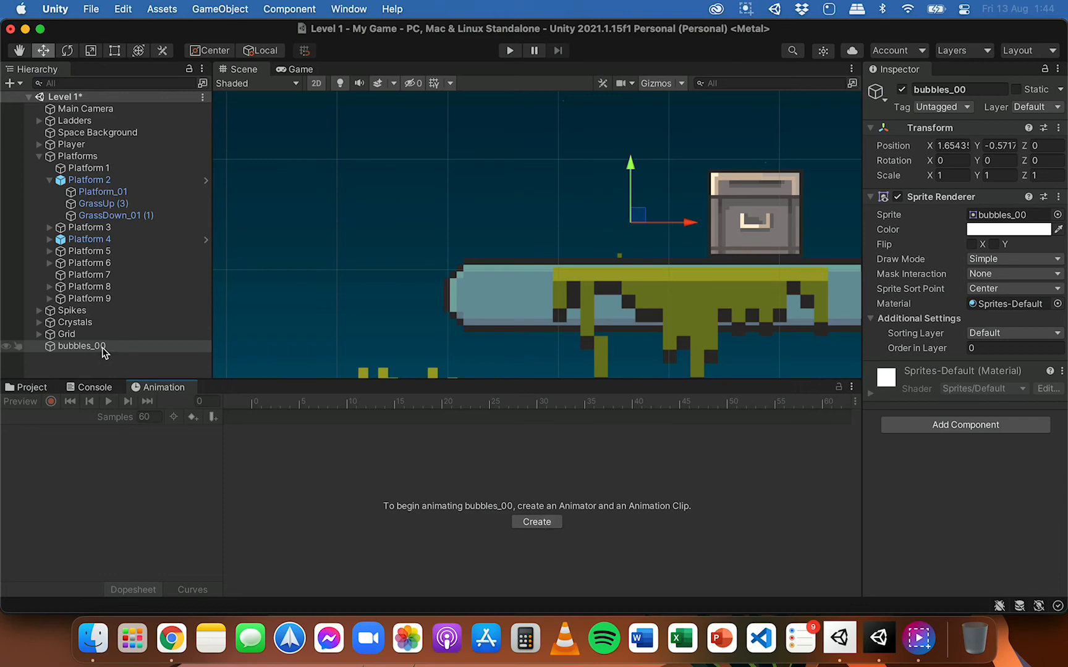
{"action": "left_click", "coordinate": [548, 524]}
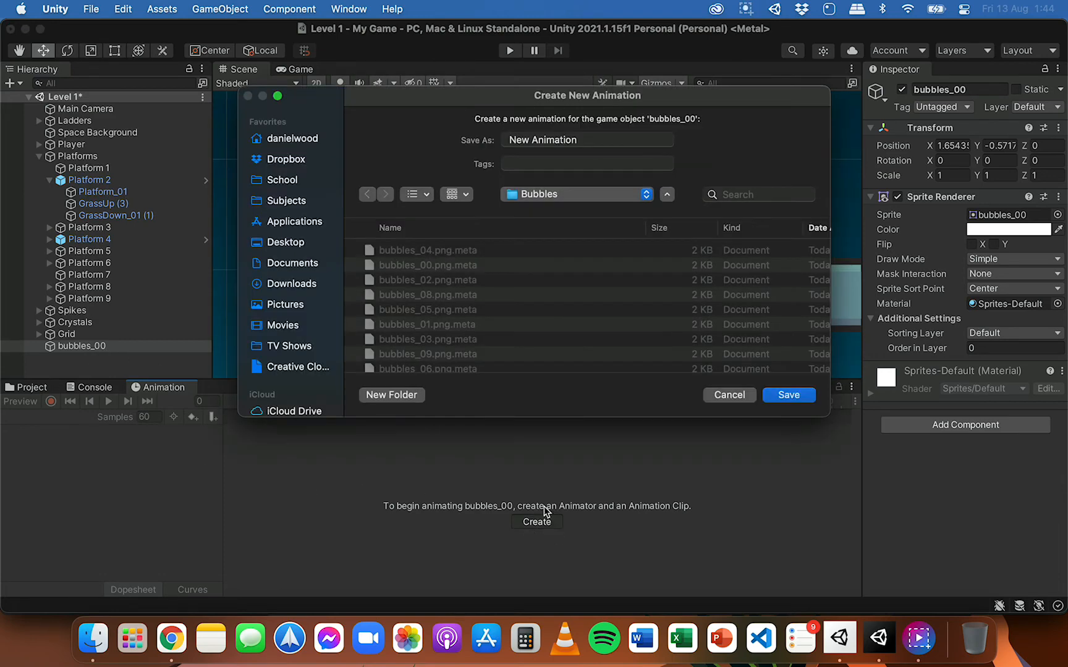
{"action": "left_click", "coordinate": [575, 193]}
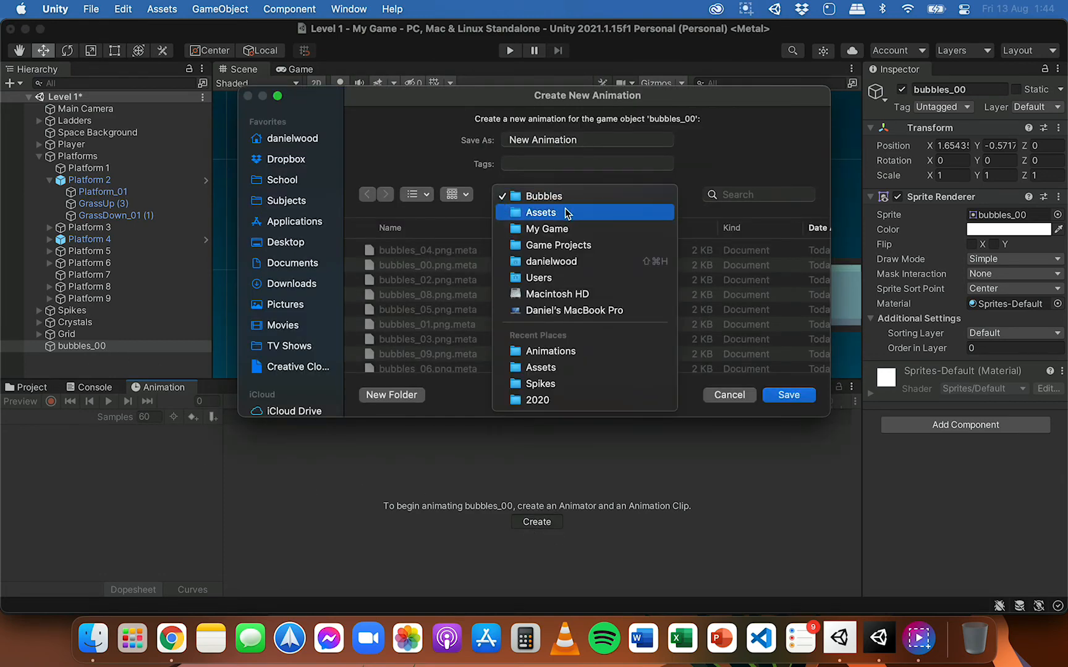
{"action": "left_click", "coordinate": [564, 213]}
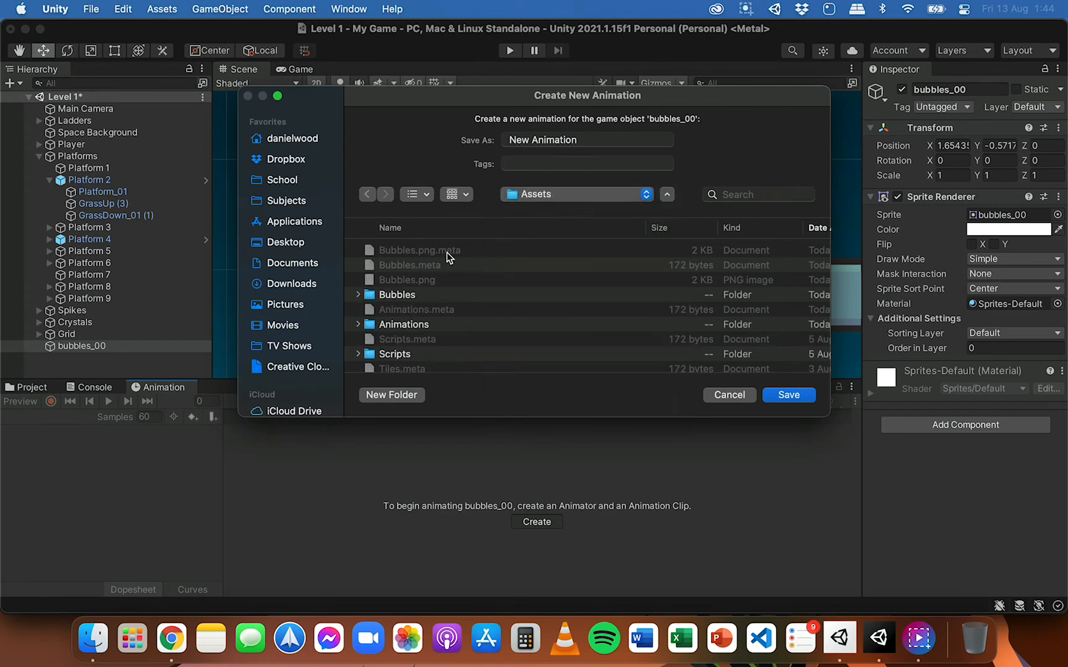
{"action": "double_click", "coordinate": [410, 326]}
{"action": "left_click_drag", "start_coordinate": [579, 141], "coordinate": [502, 141]}
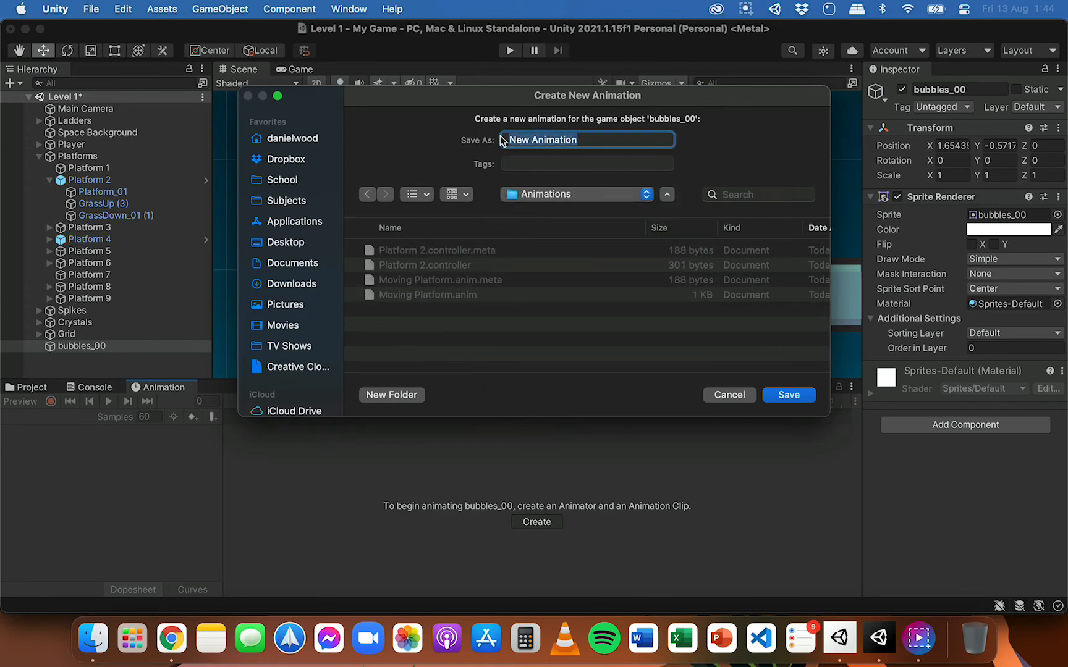
{"action": "type", "text": "Bubbl"}
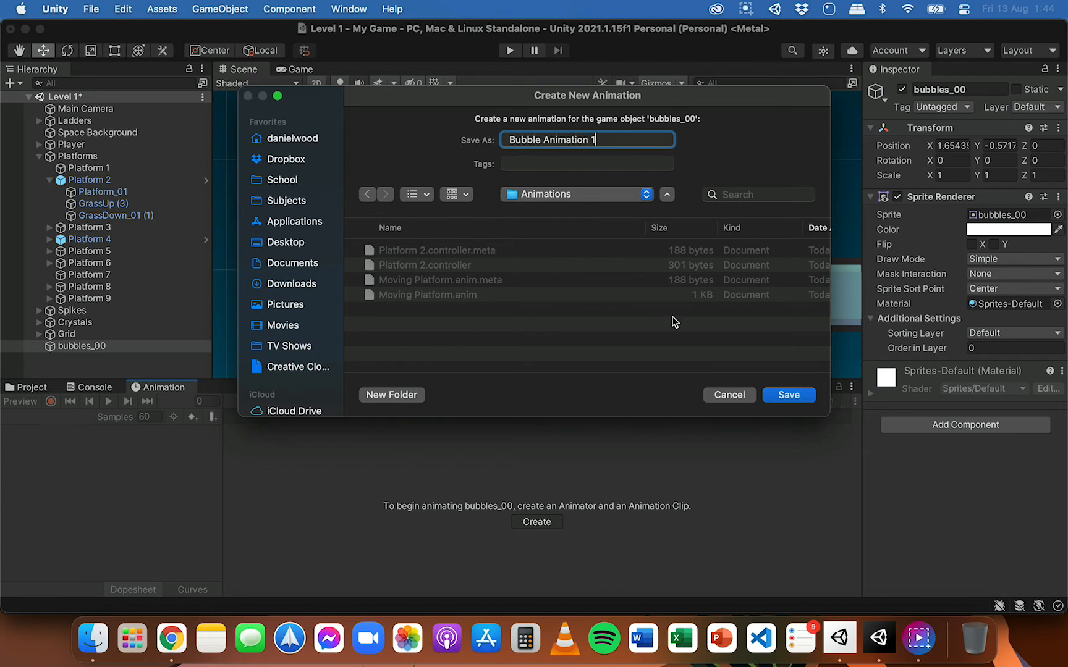
{"action": "left_click", "coordinate": [788, 395]}
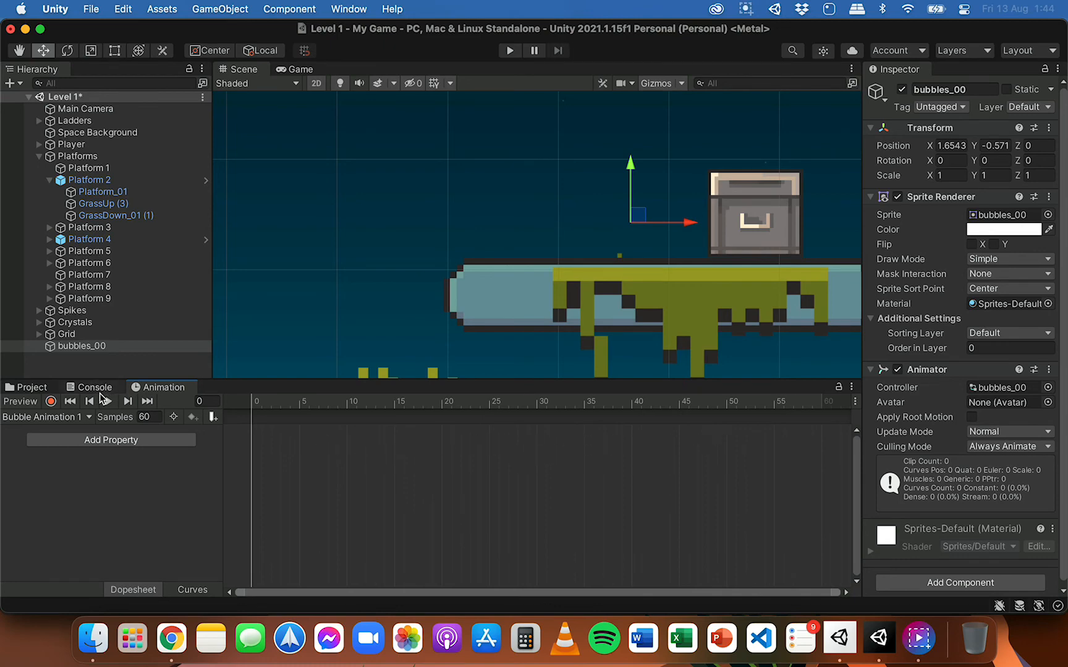
Step: Dock the Project window between the Scene view and the Inspector so it shows alongside the animation timeline
{"action": "left_click_drag", "start_coordinate": [30, 388], "coordinate": [759, 160]}
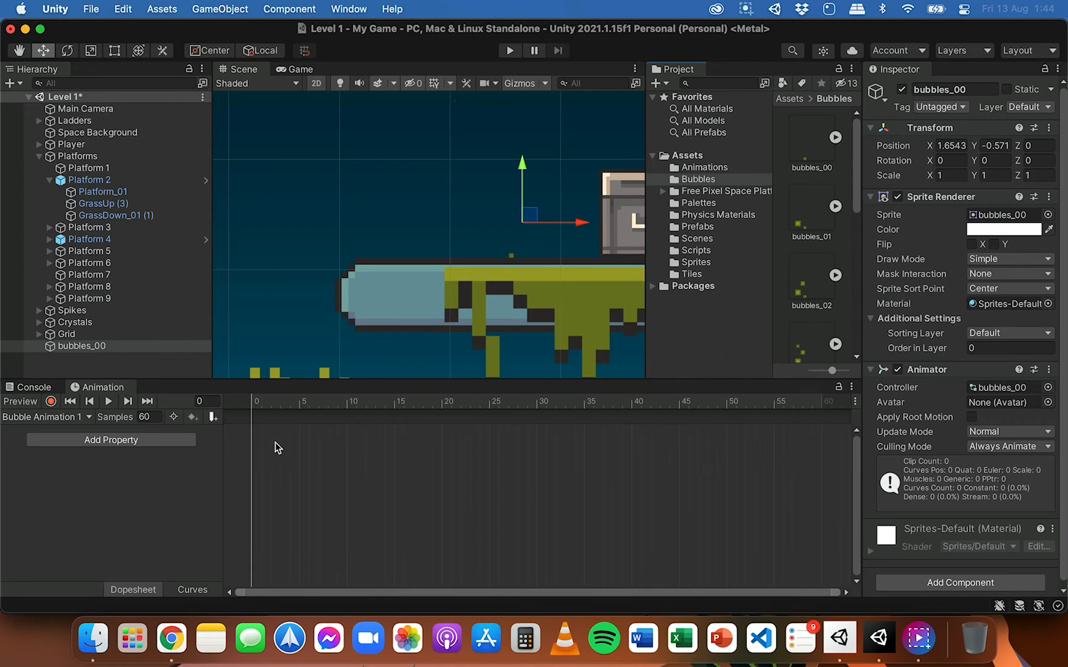
Step: Set the Samples of the Bubble Animation 1 clip to 10
{"action": "middle_click_drag", "start_coordinate": [551, 280], "coordinate": [523, 280]}
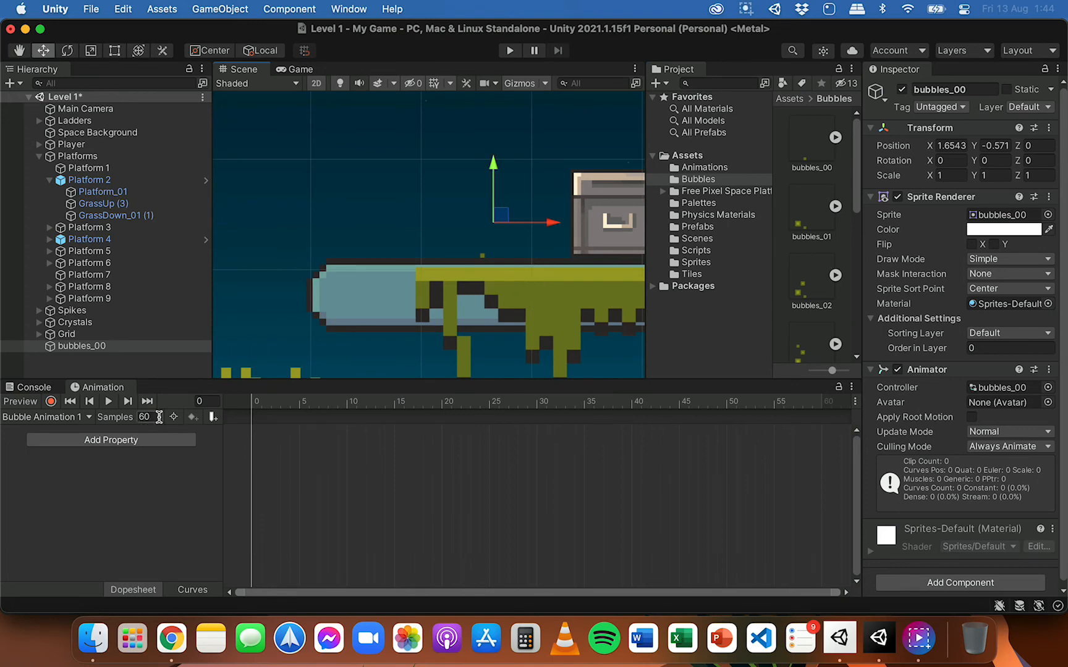
{"action": "left_click", "coordinate": [158, 416]}
{"action": "key", "text": "Return"}
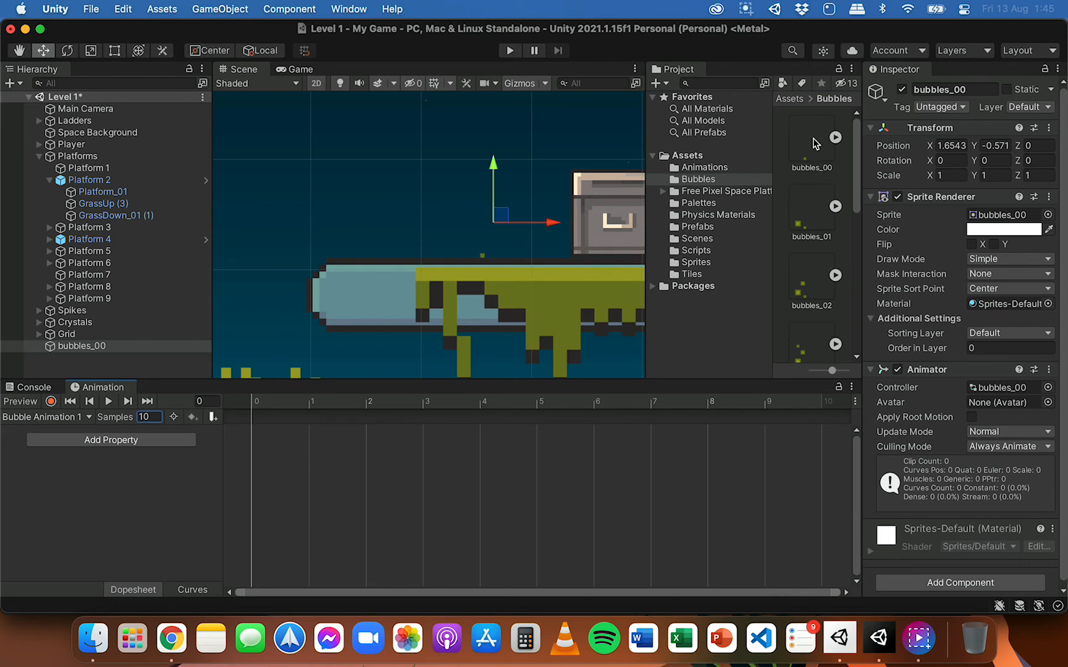
Step: Add sprites bubbles_00 to bubbles_03 to the animation timeline at frames 0 to 3, one per frame, and expand the Sprite property
{"action": "left_click_drag", "start_coordinate": [819, 136], "coordinate": [275, 445]}
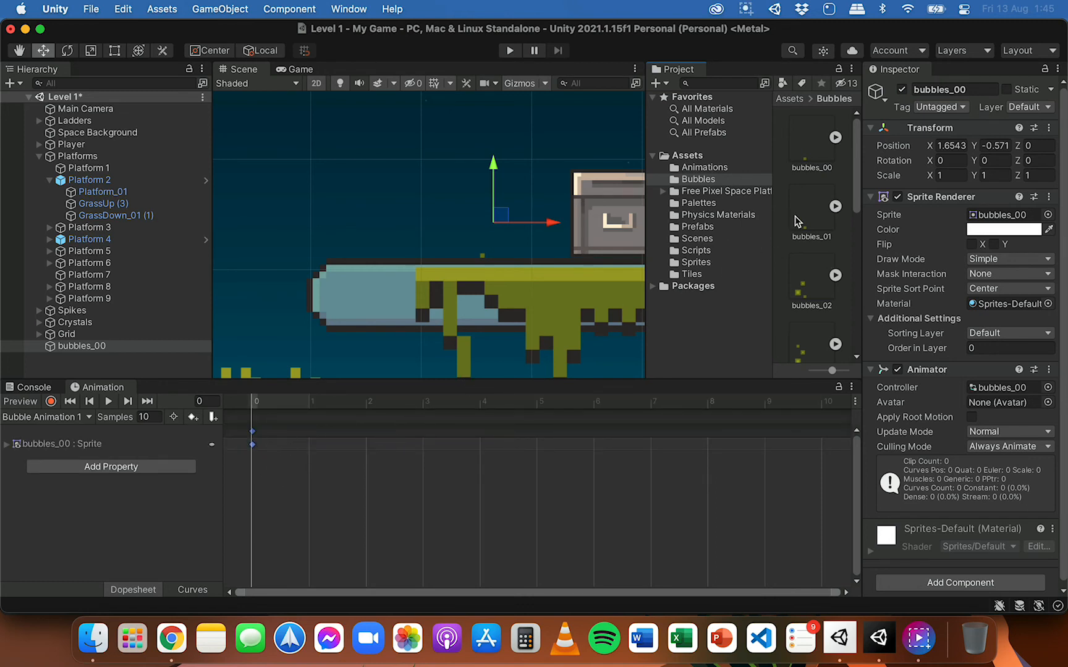
{"action": "left_click", "coordinate": [8, 445]}
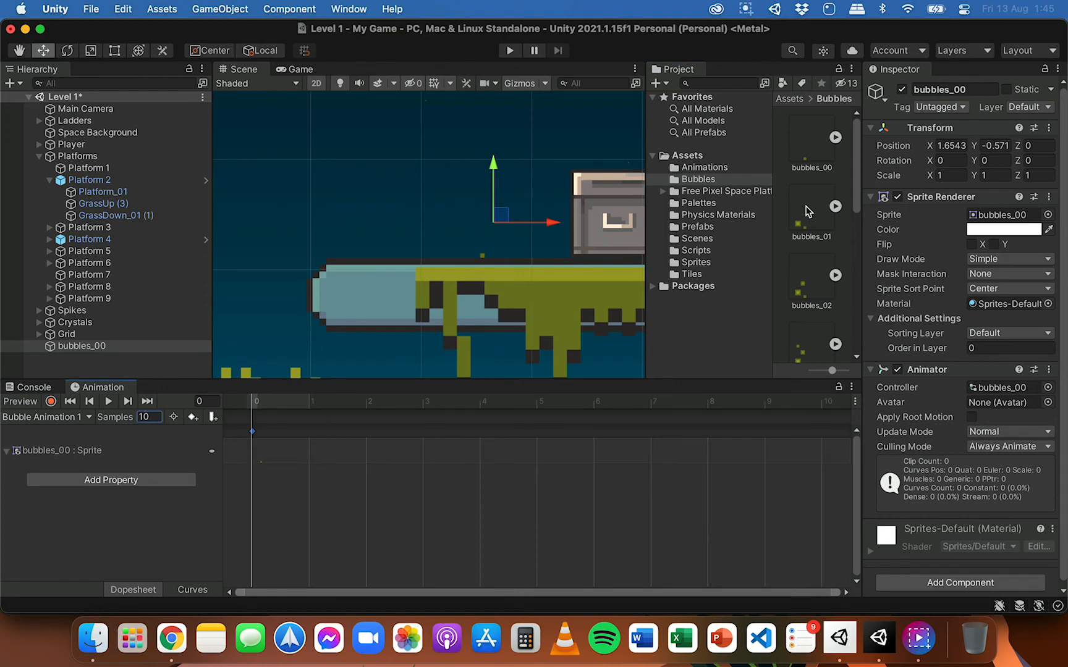
{"action": "left_click_drag", "start_coordinate": [806, 210], "coordinate": [334, 456]}
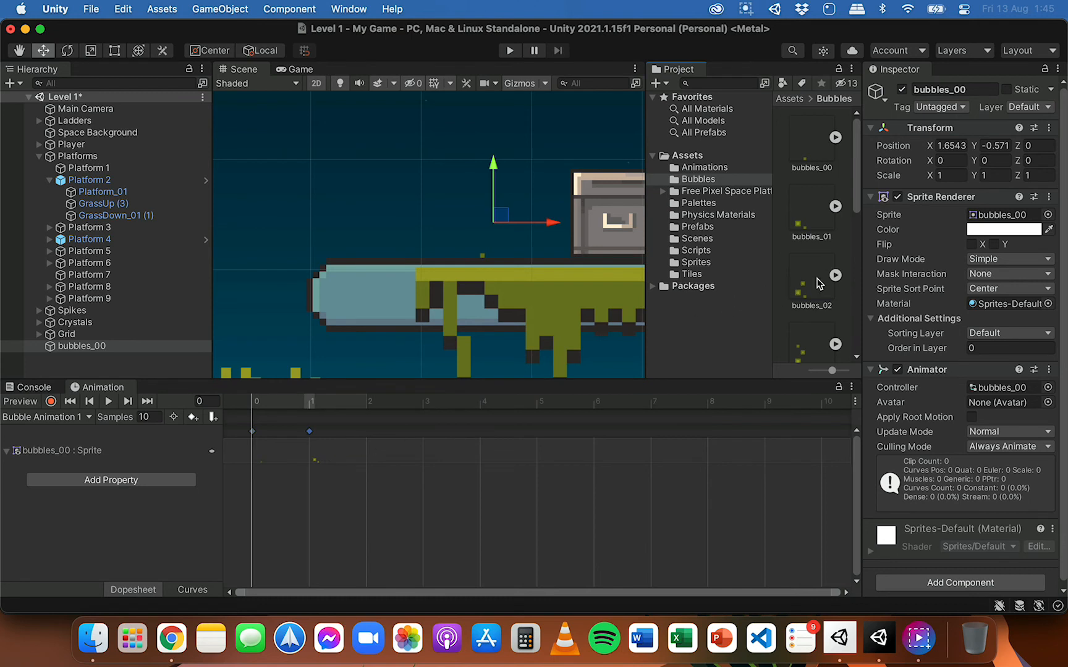
{"action": "left_click_drag", "start_coordinate": [803, 285], "coordinate": [396, 465]}
{"action": "left_click_drag", "start_coordinate": [859, 150], "coordinate": [857, 236]}
{"action": "left_click_drag", "start_coordinate": [816, 166], "coordinate": [441, 464]}
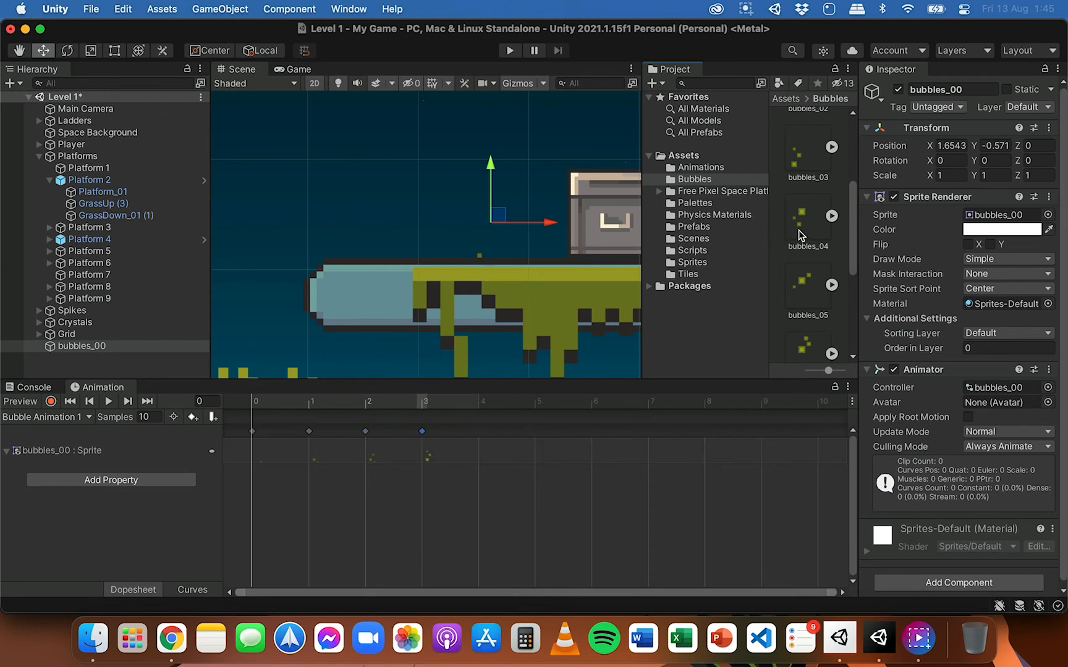
Step: Add sprites bubbles_04 to bubbles_09 to the animation timeline at frames 4 to 9, one per frame
{"action": "left_click_drag", "start_coordinate": [798, 232], "coordinate": [501, 458]}
{"action": "left_click_drag", "start_coordinate": [791, 302], "coordinate": [554, 459]}
{"action": "left_click", "coordinate": [807, 350]}
{"action": "left_click_drag", "start_coordinate": [806, 349], "coordinate": [618, 458]}
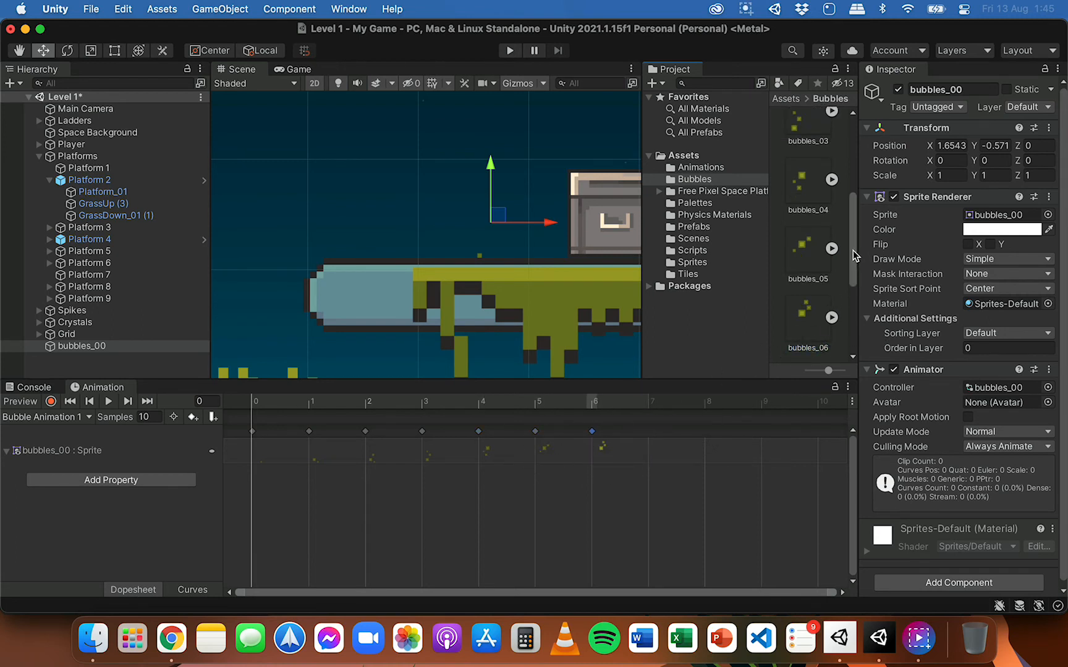
{"action": "left_click_drag", "start_coordinate": [855, 255], "coordinate": [859, 322]}
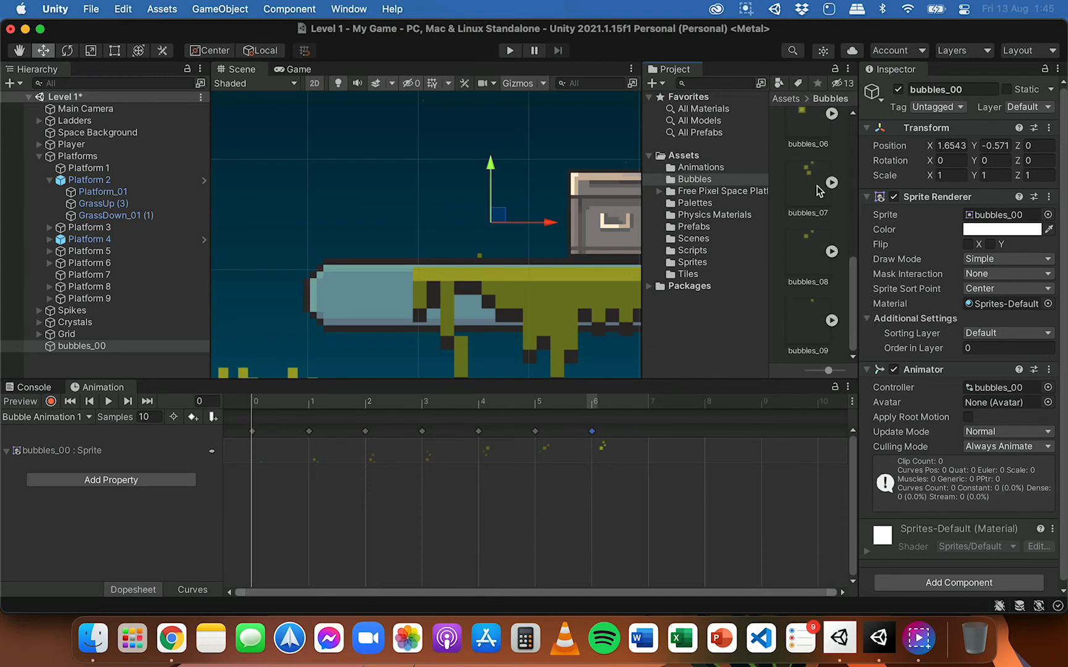
{"action": "left_click_drag", "start_coordinate": [818, 190], "coordinate": [670, 446]}
{"action": "left_click_drag", "start_coordinate": [813, 260], "coordinate": [745, 420]}
{"action": "left_click_drag", "start_coordinate": [725, 456], "coordinate": [723, 456]}
{"action": "left_click_drag", "start_coordinate": [808, 328], "coordinate": [771, 444]}
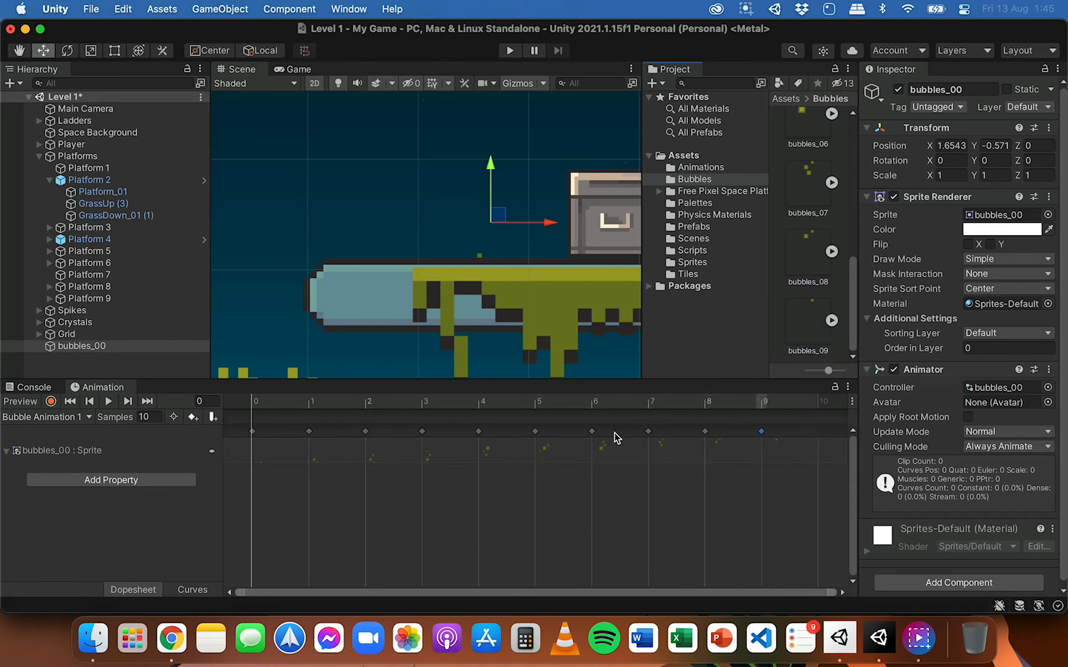
Step: Play back the bubbles animation from frame 0 to judge its speed, and stop it
{"action": "left_click", "coordinate": [254, 403]}
{"action": "left_click_drag", "start_coordinate": [254, 403], "coordinate": [199, 405]}
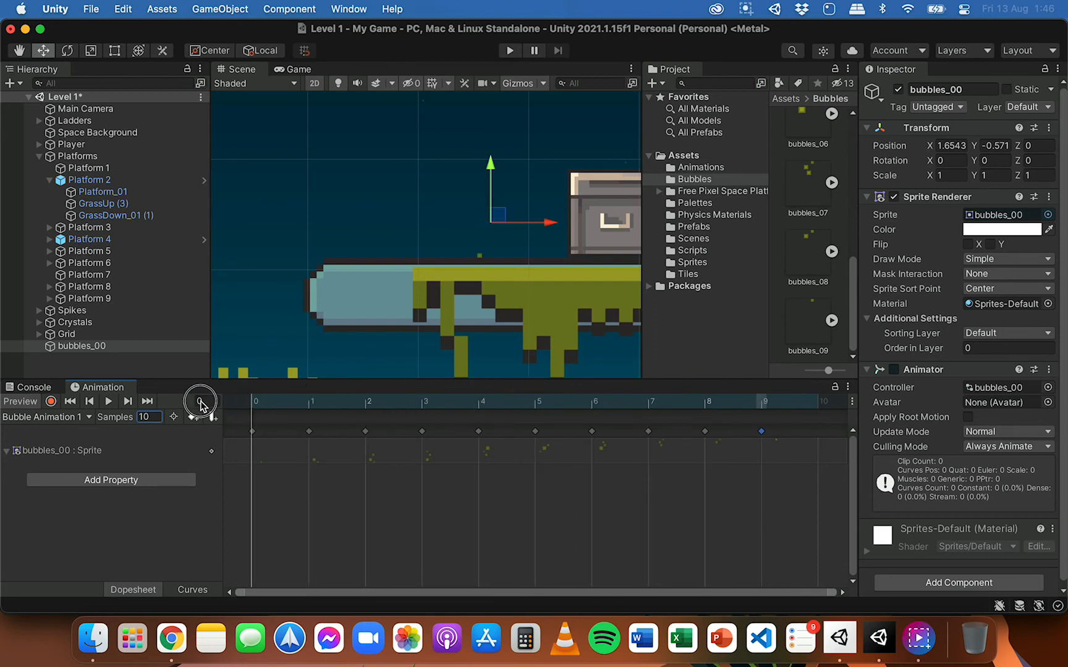
{"action": "left_click", "coordinate": [109, 401]}
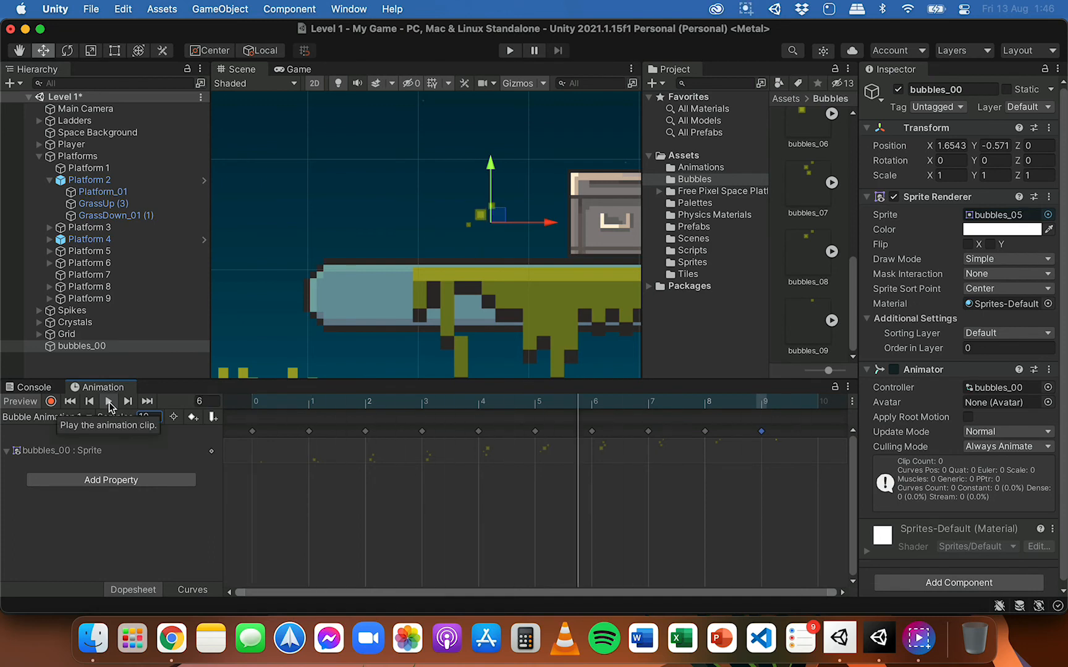
{"action": "left_click", "coordinate": [109, 401]}
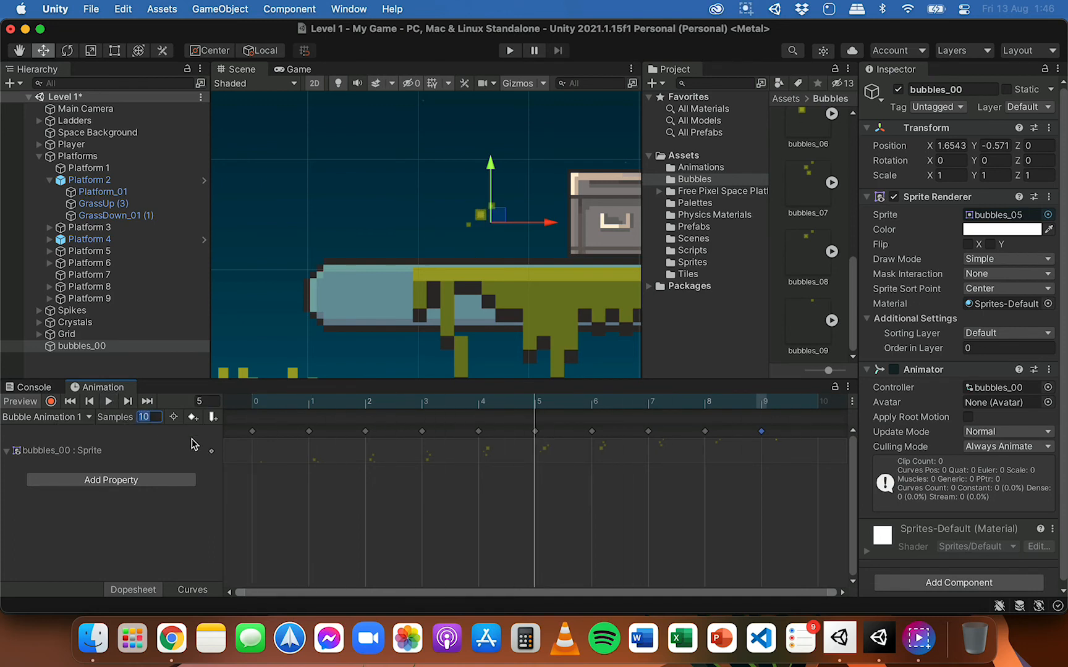
Step: Set the Samples of the Bubble Animation 1 clip to 8 and preview the animation again
{"action": "type", "text": "8"}
{"action": "key", "text": "Return"}
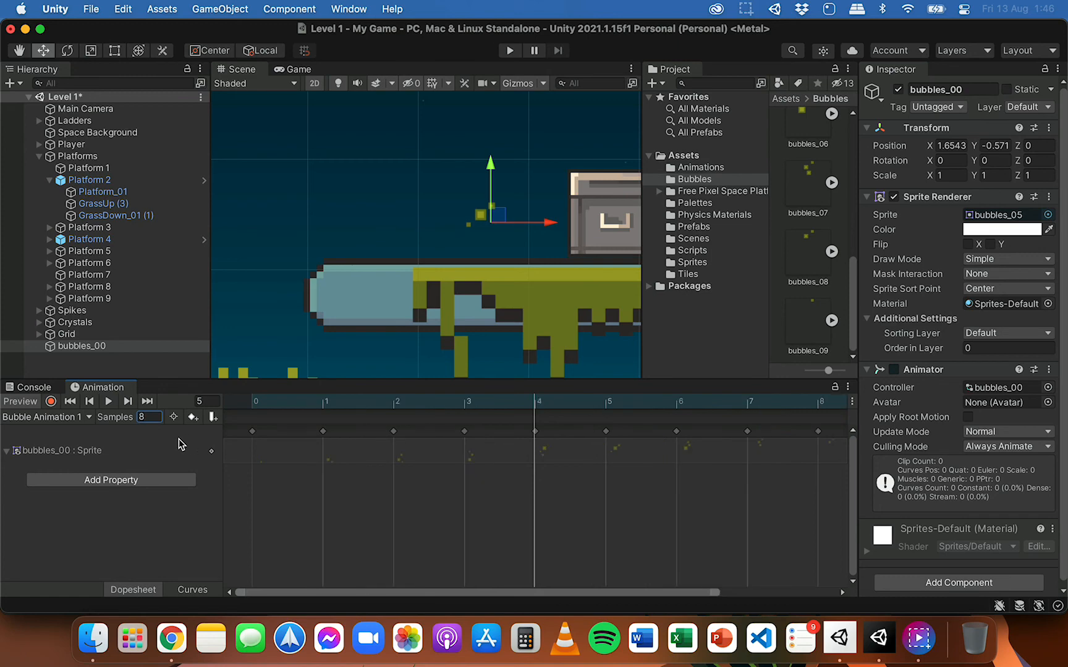
{"action": "left_click", "coordinate": [109, 402]}
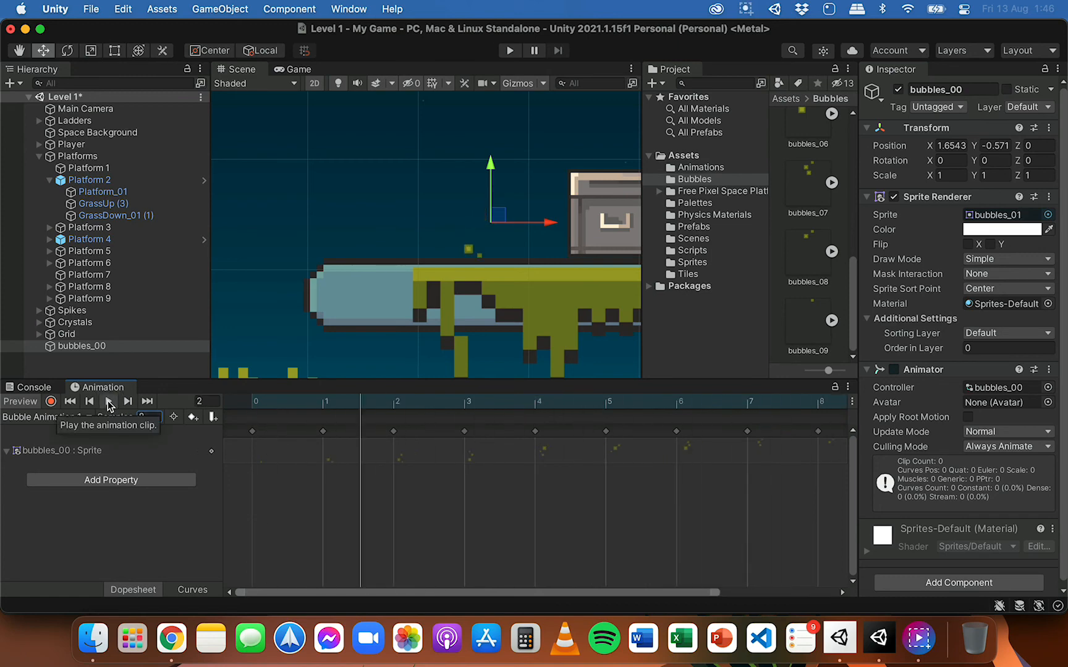
{"action": "left_click", "coordinate": [108, 402]}
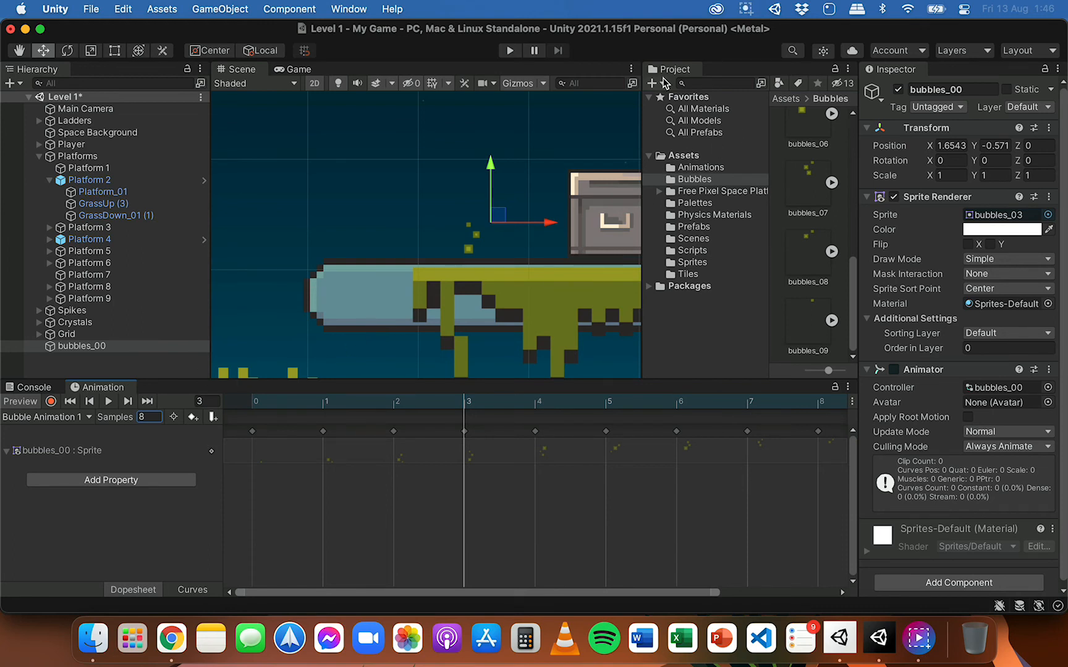
Step: Dock the Project window back beneath the Scene view, ordered before the Console and Animation windows
{"action": "left_click_drag", "start_coordinate": [671, 68], "coordinate": [38, 390]}
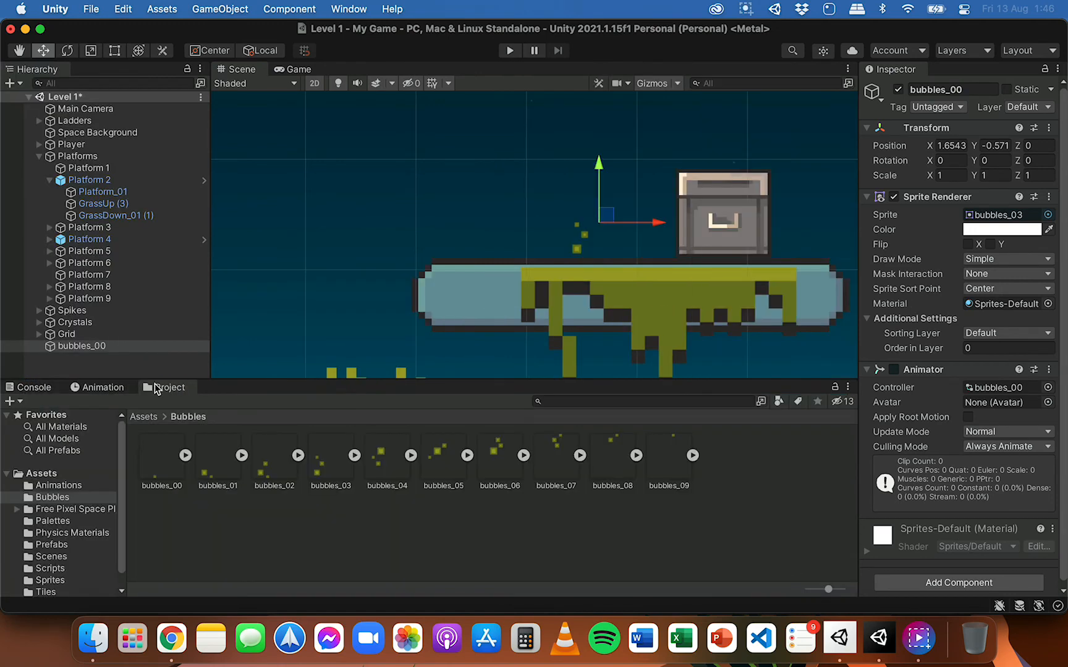
{"action": "left_click_drag", "start_coordinate": [124, 387], "coordinate": [179, 388]}
{"action": "left_click", "coordinate": [46, 390]}
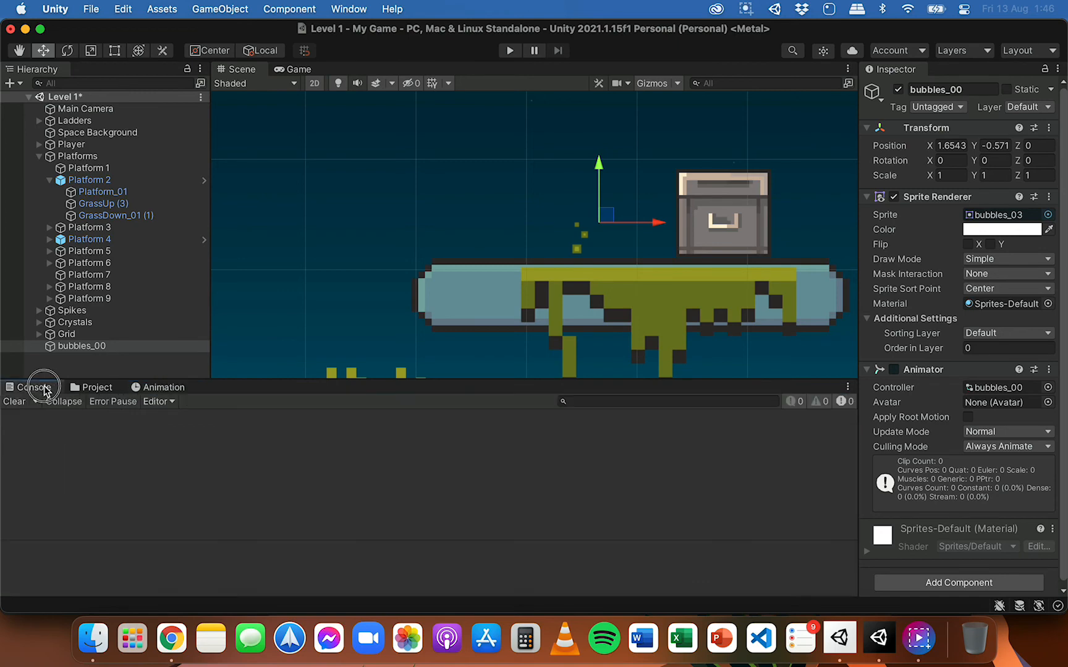
{"action": "left_click_drag", "start_coordinate": [46, 390], "coordinate": [111, 395]}
{"action": "left_click", "coordinate": [38, 389]}
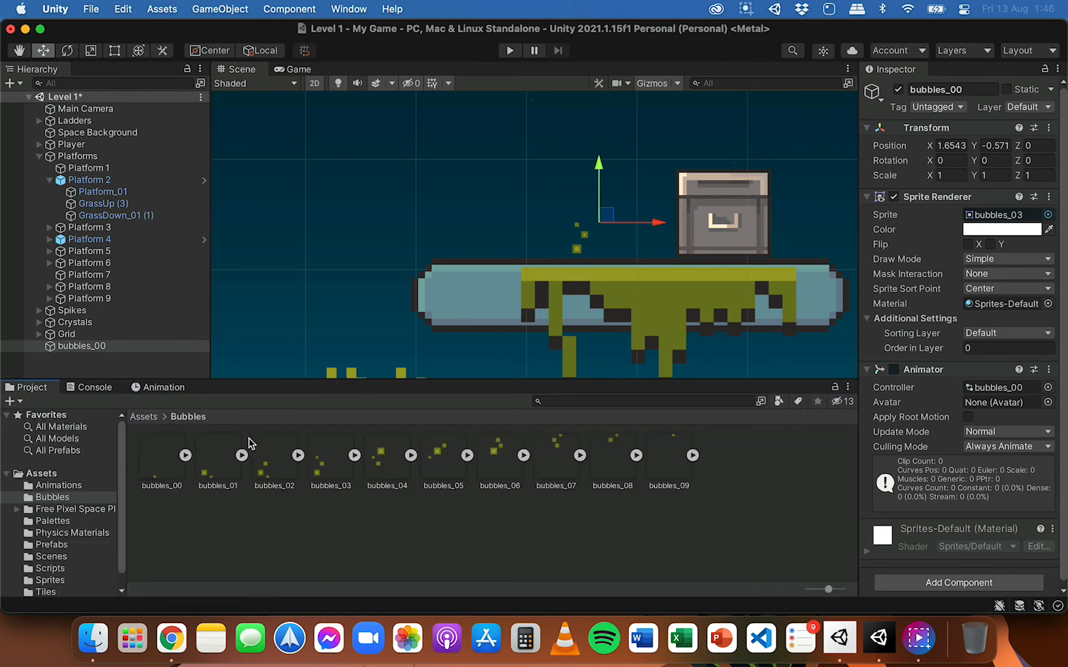
Step: Set the Sprite Mode of the Bubbles spritesheet in the Assets folder to Multiple
{"action": "left_click", "coordinate": [144, 417]}
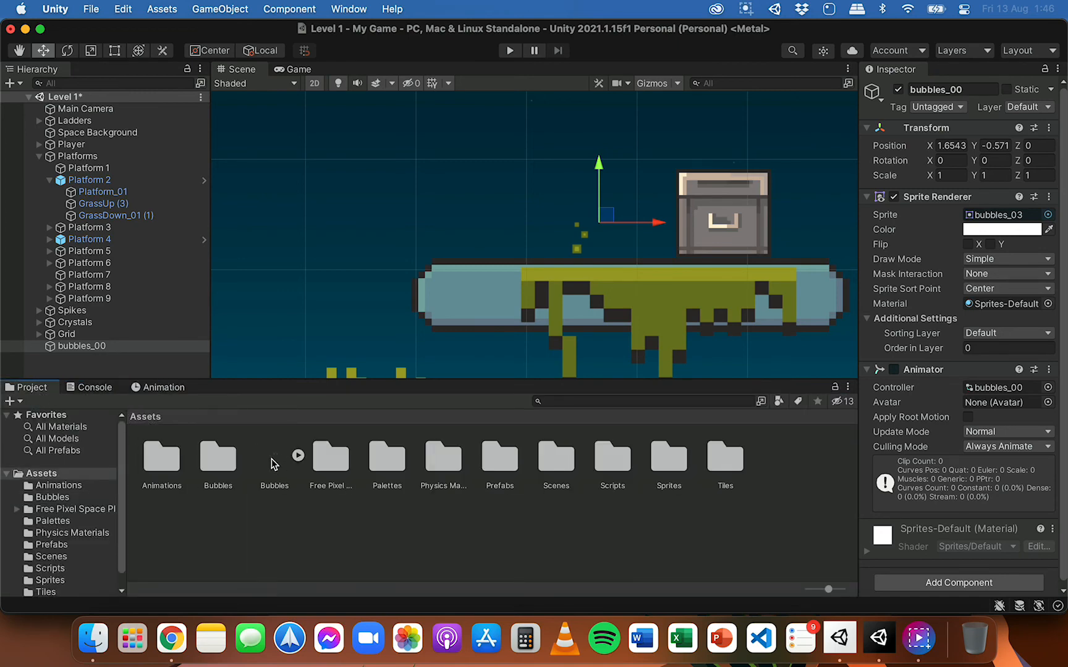
{"action": "left_click", "coordinate": [273, 465]}
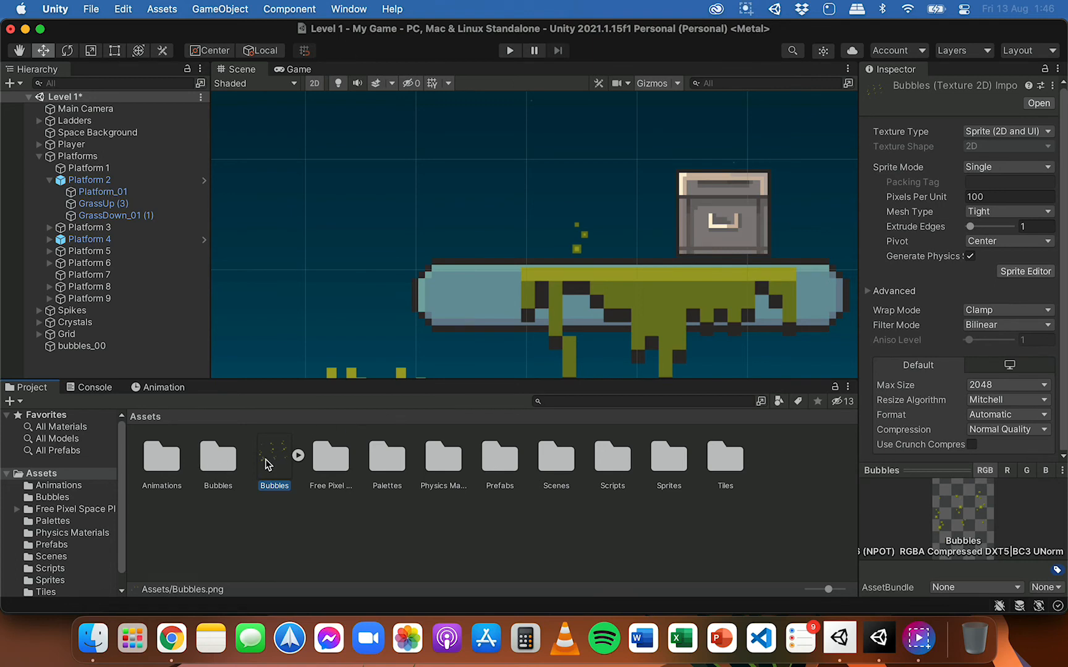
{"action": "scroll", "coordinate": [561, 341], "scroll_direction": "down", "scroll_amount": 5}
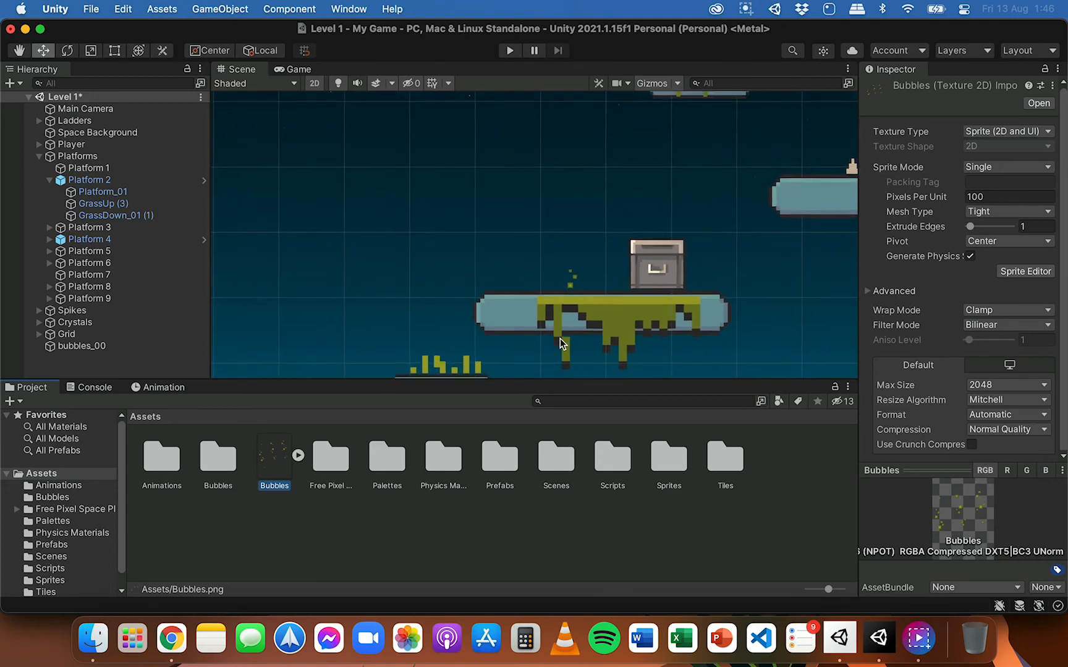
{"action": "middle_click_drag", "start_coordinate": [465, 302], "coordinate": [522, 213]}
{"action": "left_click_drag", "start_coordinate": [522, 213], "coordinate": [616, 154]}
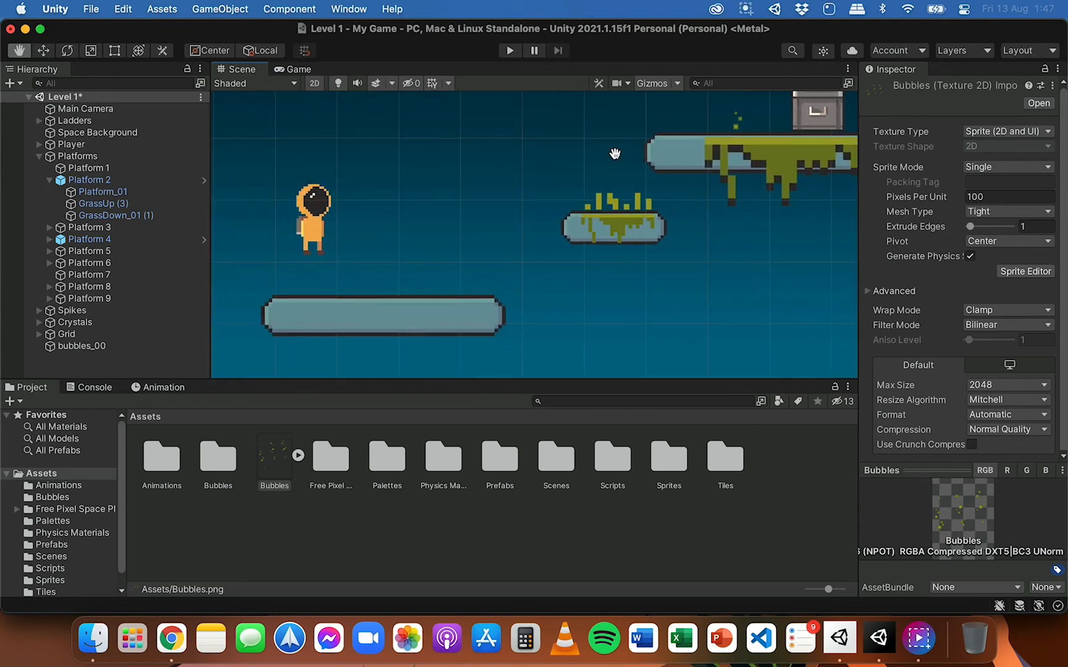
{"action": "left_click_drag", "start_coordinate": [432, 257], "coordinate": [534, 258]}
{"action": "key", "text": "w"}
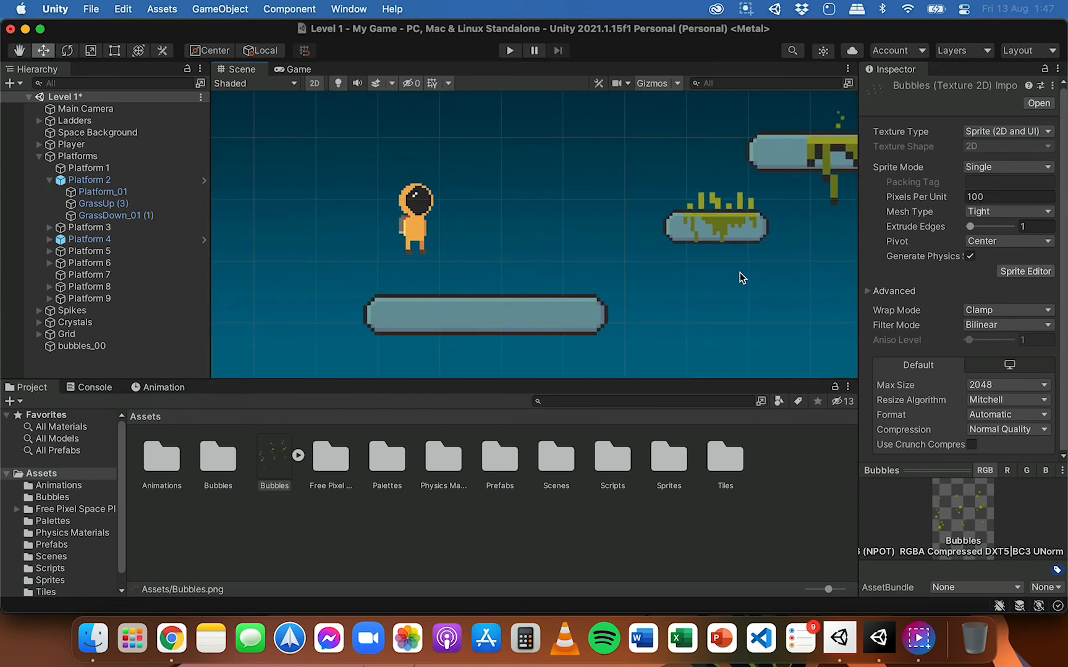
{"action": "left_click", "coordinate": [263, 460]}
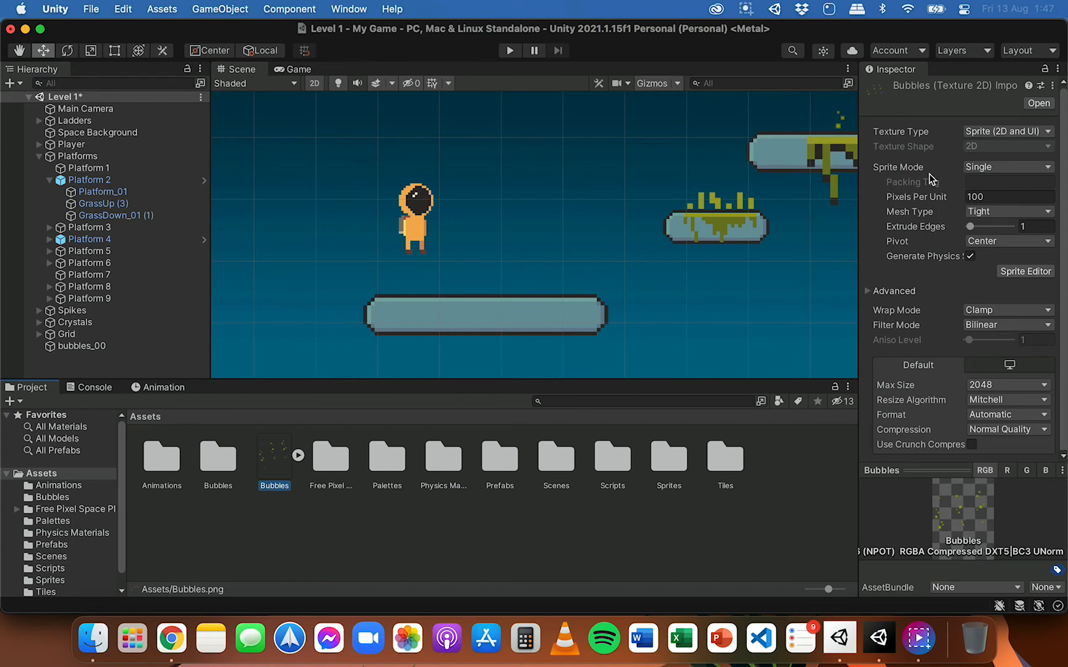
{"action": "left_click", "coordinate": [995, 167]}
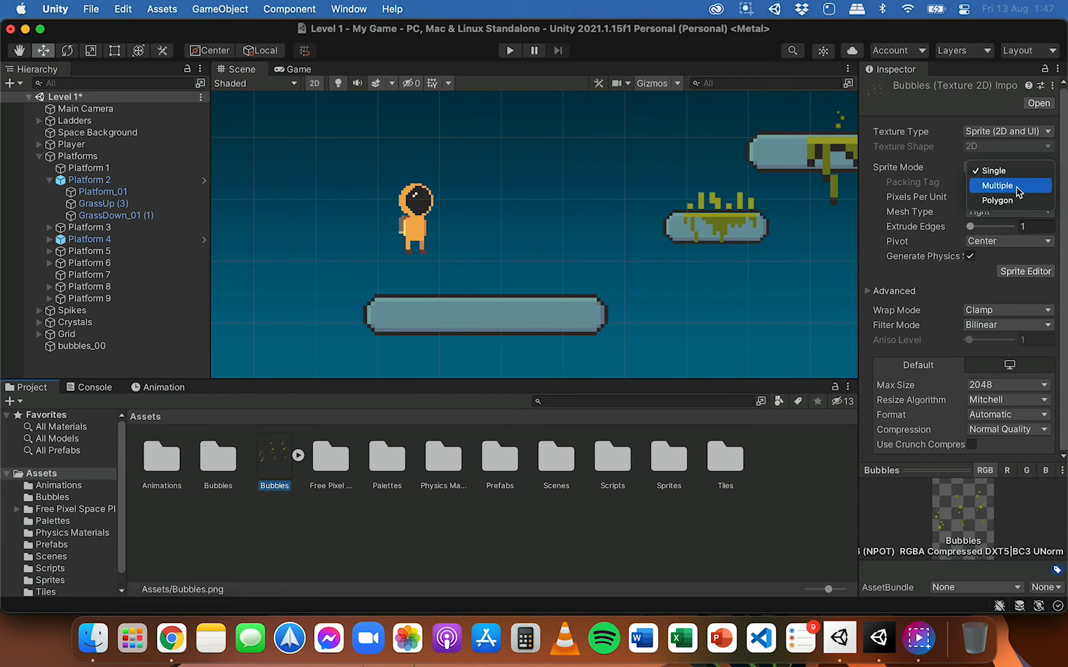
{"action": "left_click", "coordinate": [1013, 186]}
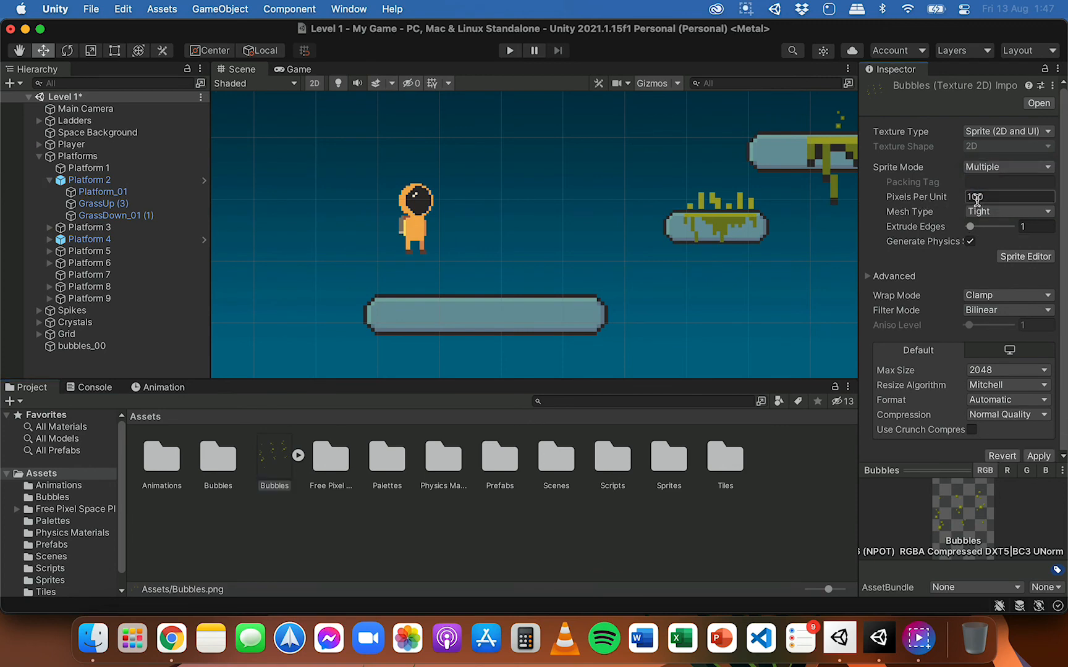
Step: Check the frame resolution in Piskel in Chrome, and set the Bubbles spritesheet's Pixels Per Unit to 64 in Unity
{"action": "left_click", "coordinate": [1005, 197]}
{"action": "left_click", "coordinate": [171, 638]}
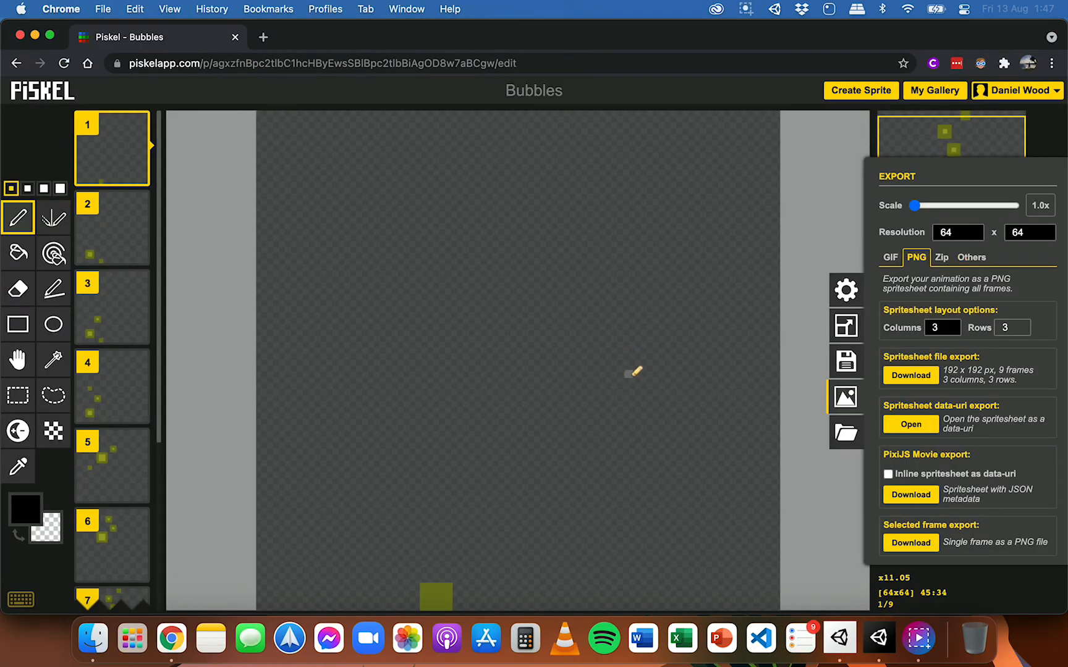
{"action": "left_click", "coordinate": [878, 638]}
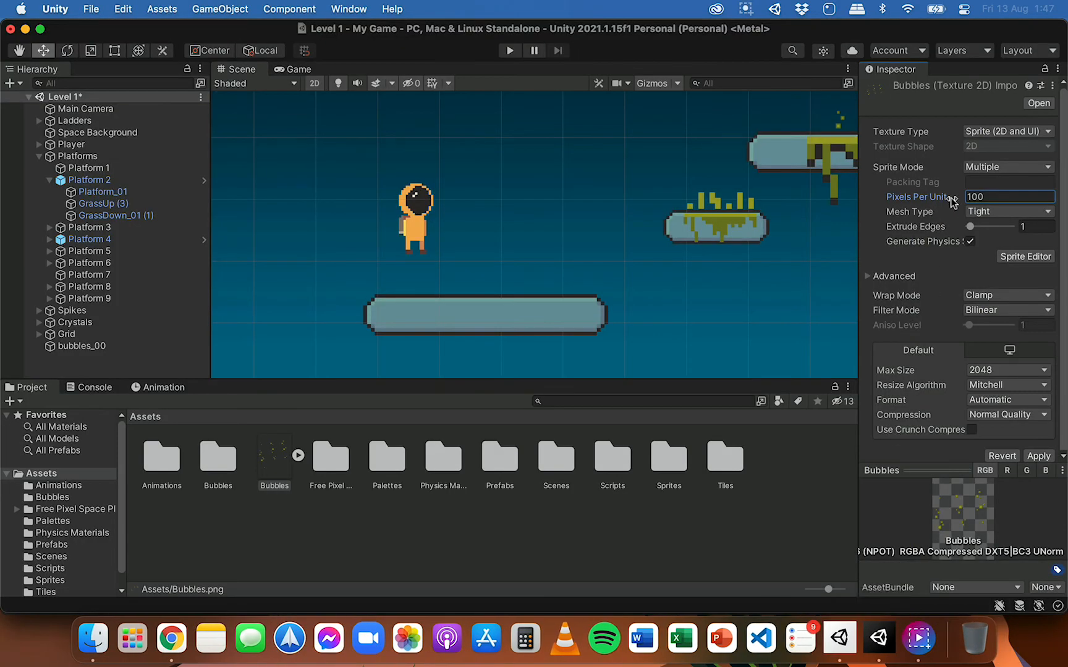
{"action": "double_click", "coordinate": [983, 196]}
{"action": "type", "text": "64"}
Step: Apply the import settings and slice the Bubbles spritesheet in the Sprite Editor using Grid By Cell Size with 64 x 64 pixel cells
{"action": "left_click", "coordinate": [1032, 256]}
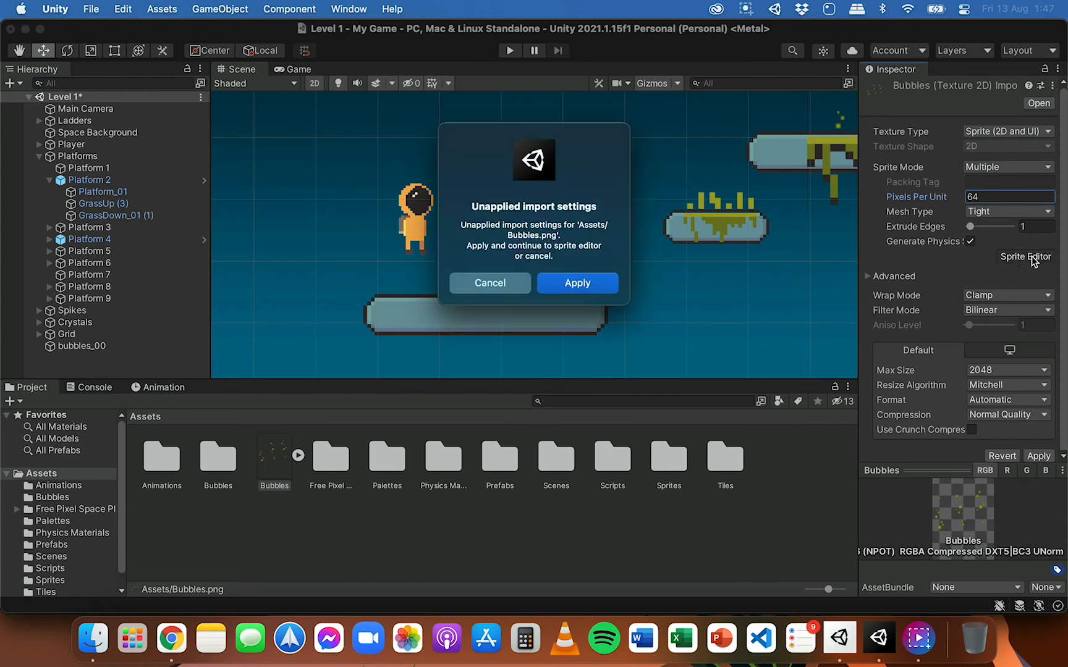
{"action": "left_click", "coordinate": [595, 290]}
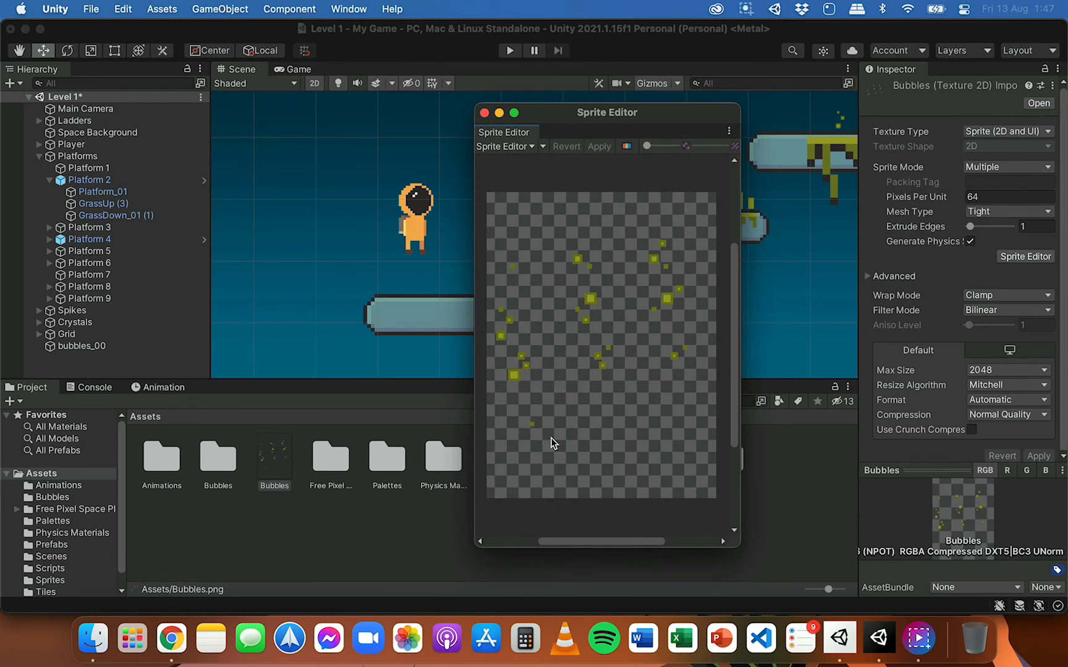
{"action": "left_click", "coordinate": [544, 146]}
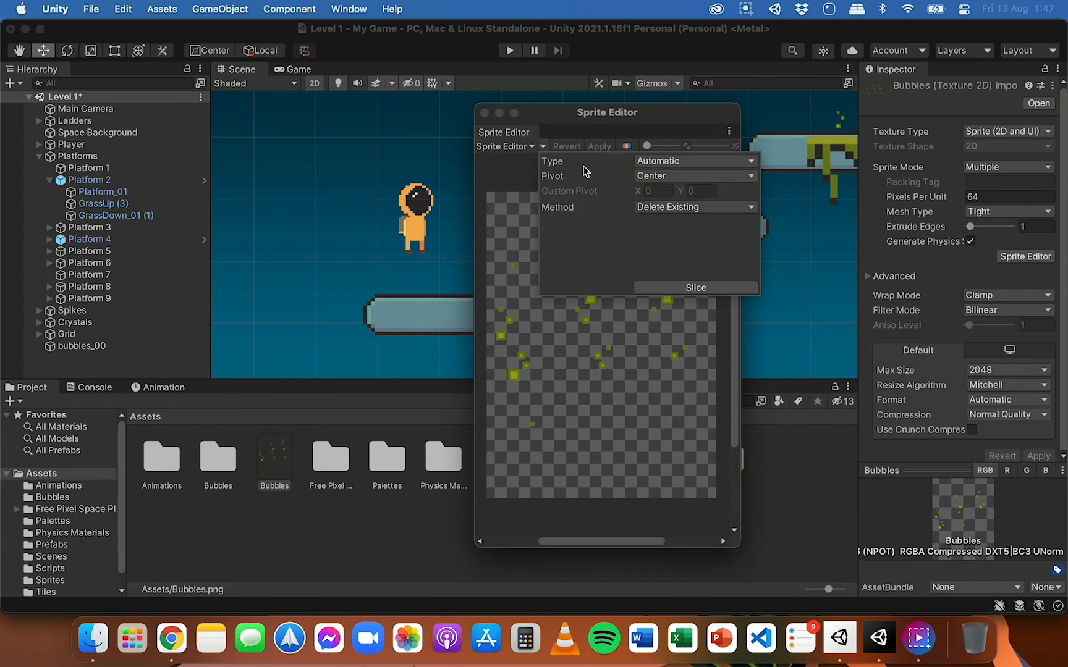
{"action": "left_click", "coordinate": [670, 162]}
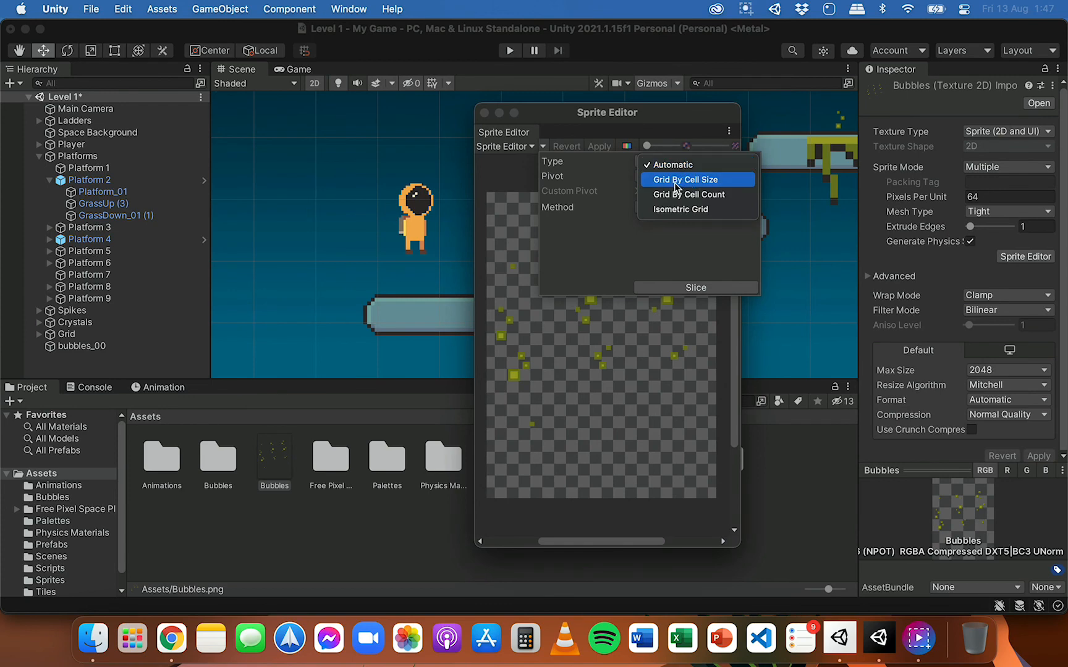
{"action": "left_click", "coordinate": [698, 181]}
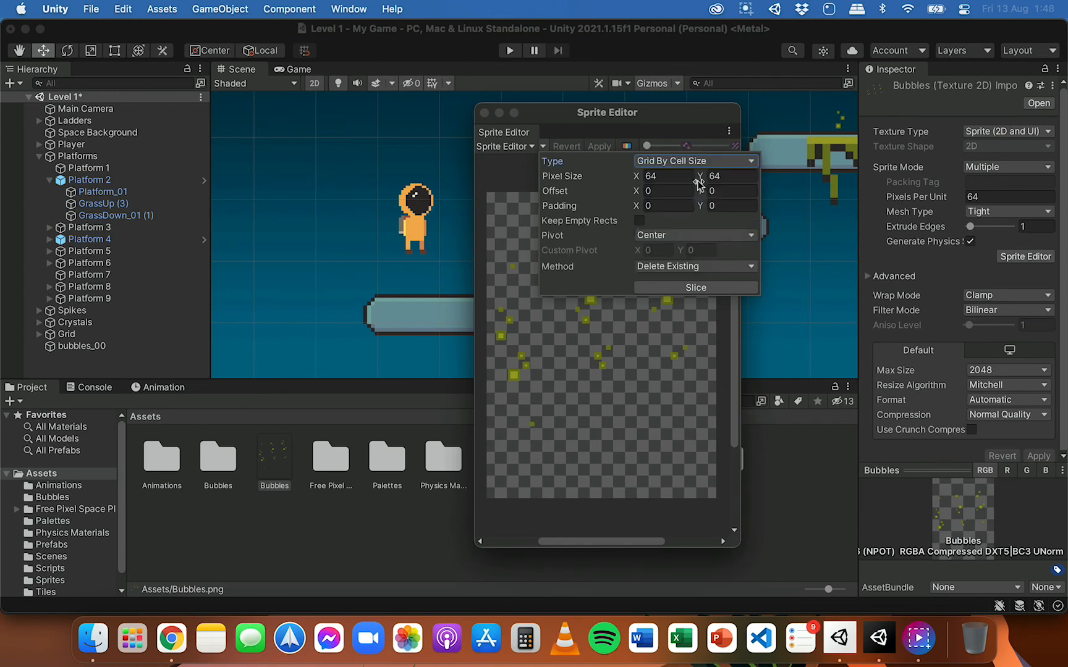
{"action": "left_click", "coordinate": [693, 287]}
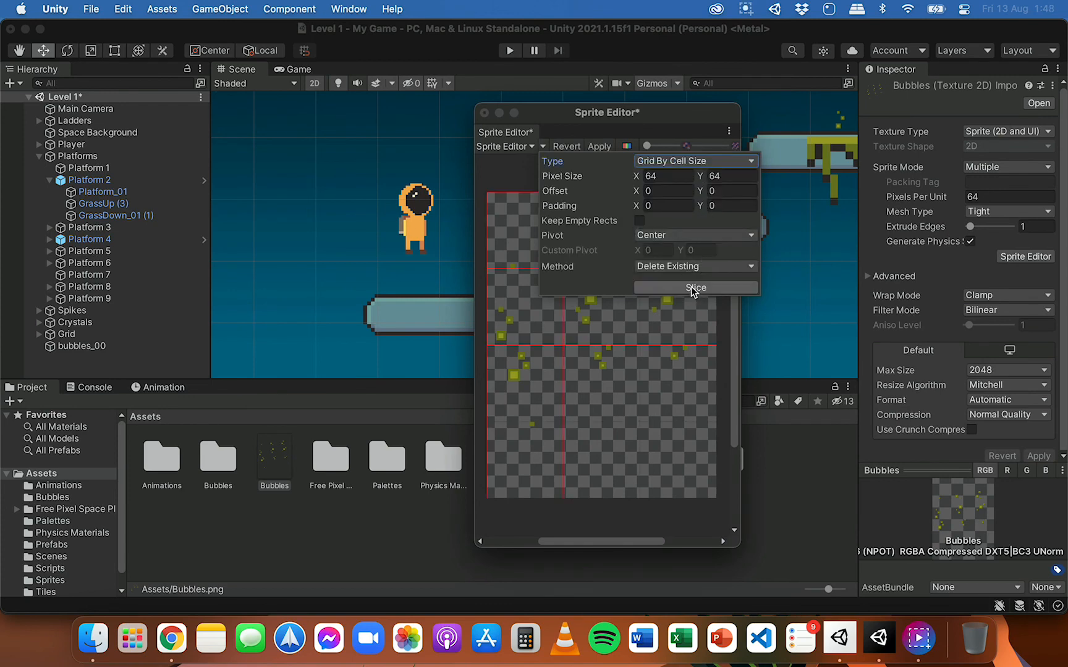
{"action": "left_click", "coordinate": [511, 179]}
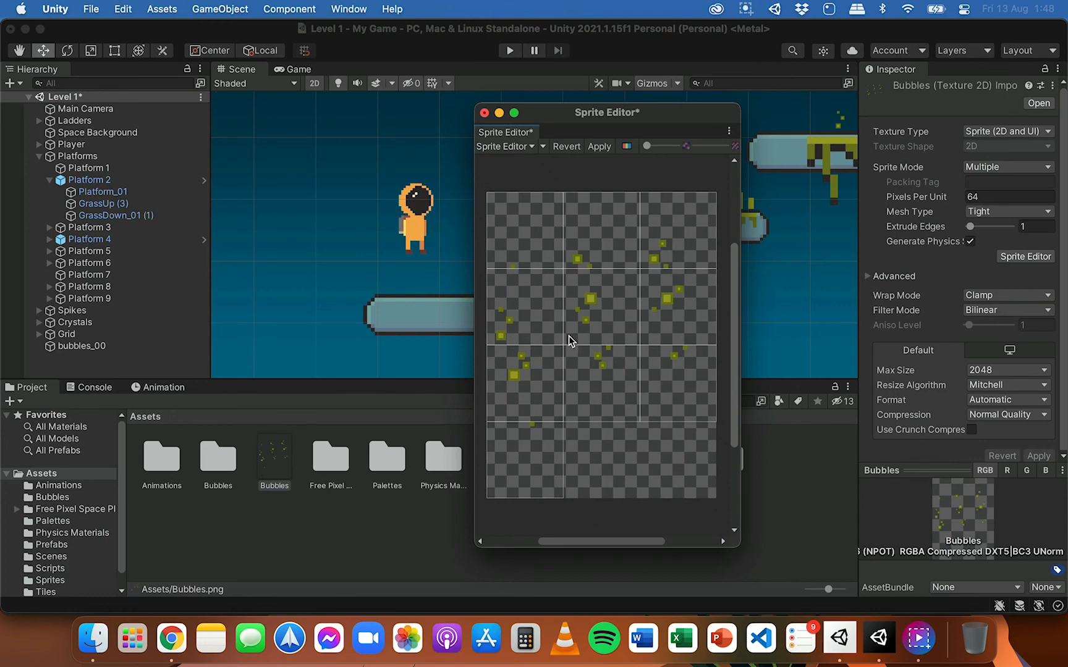
Step: Examine each sliced cell of the Bubbles spritesheet in the Sprite Editor, from Bubbles_0 through Bubbles_9
{"action": "left_click", "coordinate": [538, 240]}
{"action": "left_click", "coordinate": [607, 238]}
{"action": "left_click", "coordinate": [666, 236]}
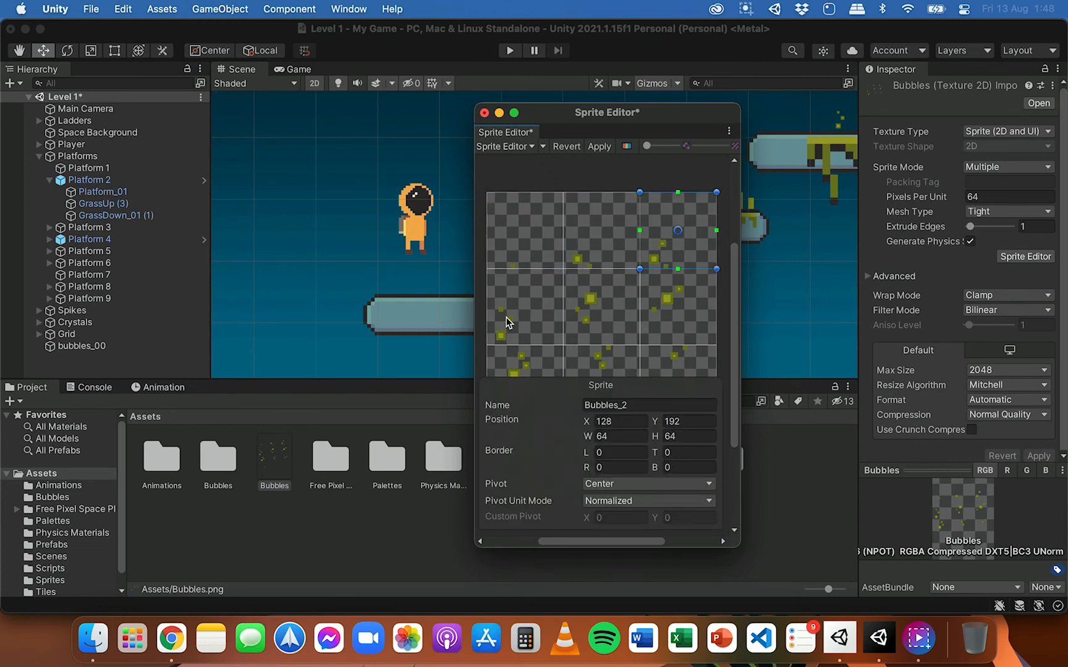
{"action": "left_click", "coordinate": [506, 317]}
{"action": "left_click", "coordinate": [591, 309]}
{"action": "left_click", "coordinate": [676, 301]}
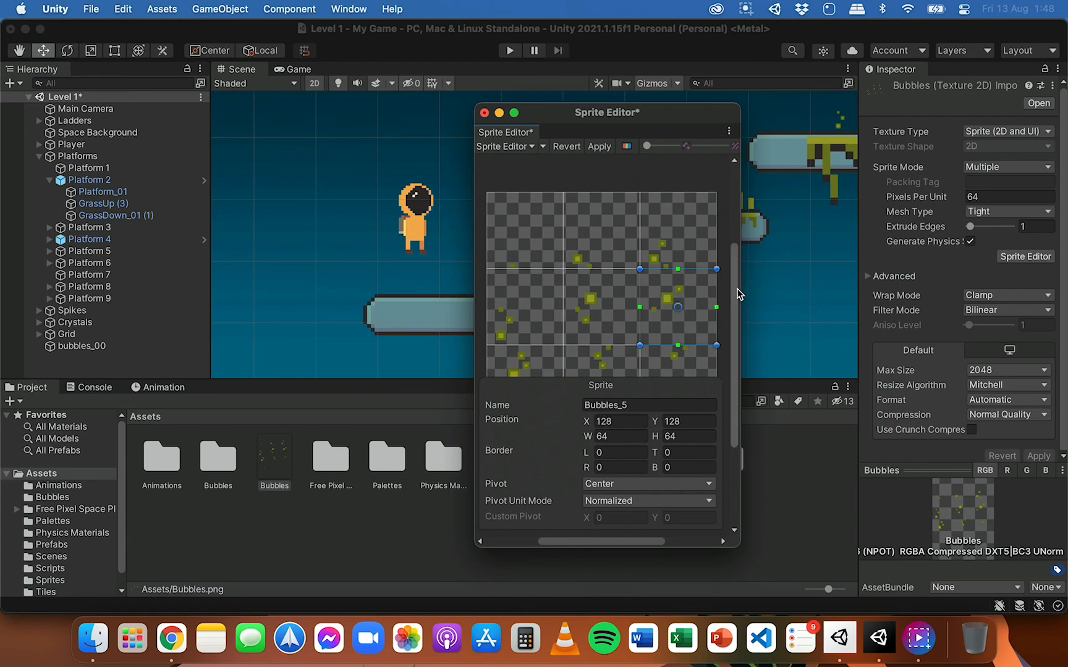
{"action": "left_click_drag", "start_coordinate": [740, 288], "coordinate": [736, 353]}
{"action": "left_click", "coordinate": [544, 282]}
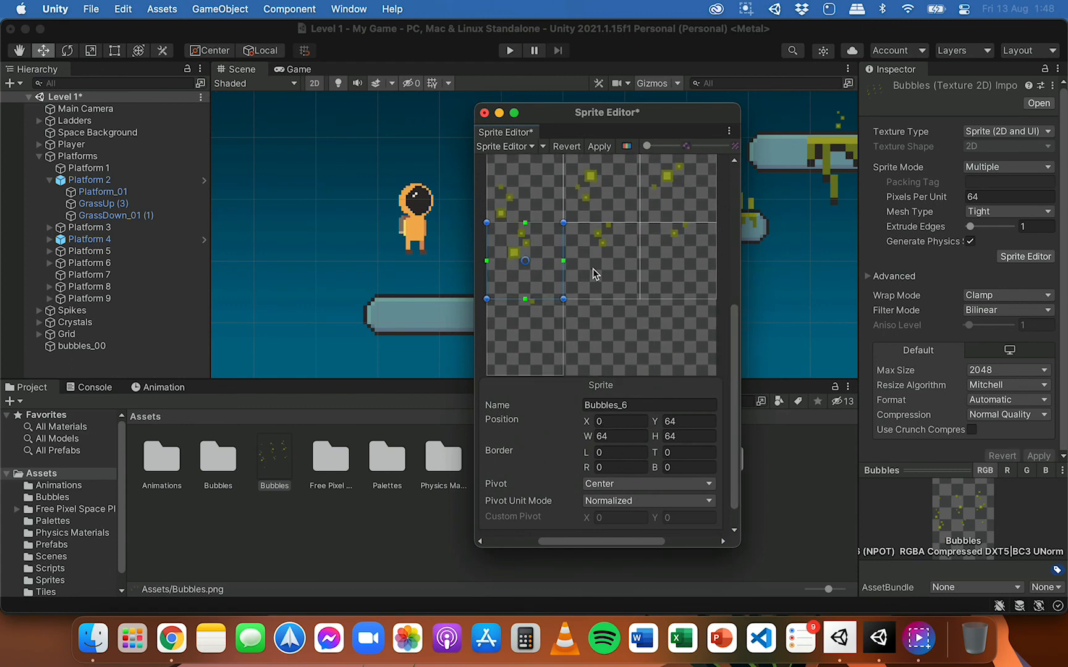
{"action": "left_click", "coordinate": [593, 271]}
{"action": "left_click", "coordinate": [674, 264]}
{"action": "left_click", "coordinate": [540, 340]}
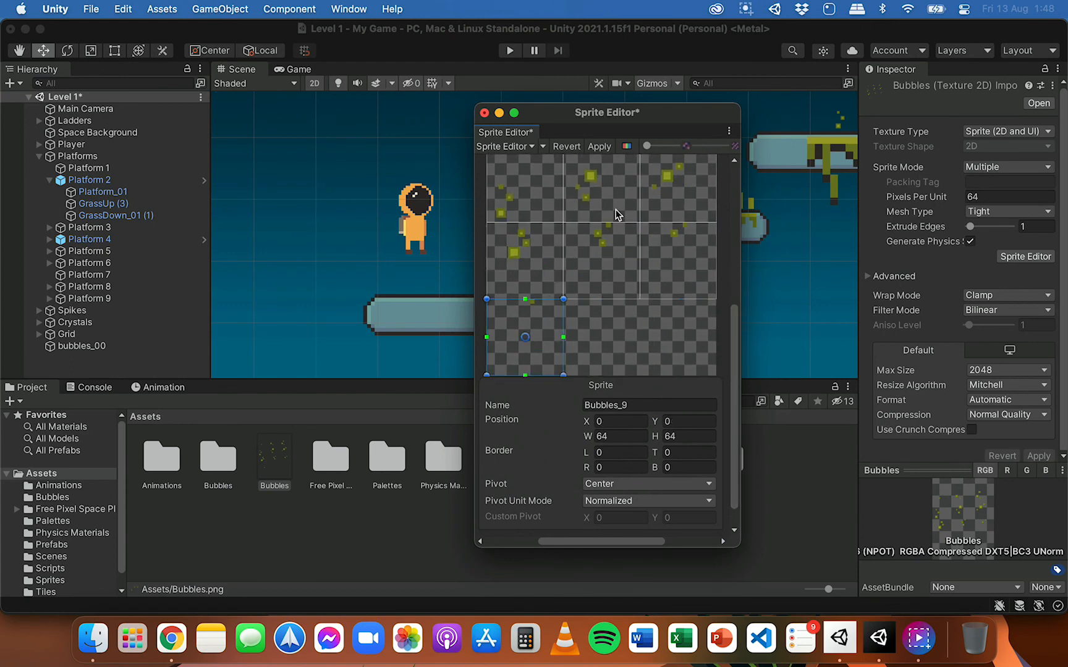
{"action": "left_click_drag", "start_coordinate": [735, 338], "coordinate": [733, 285]}
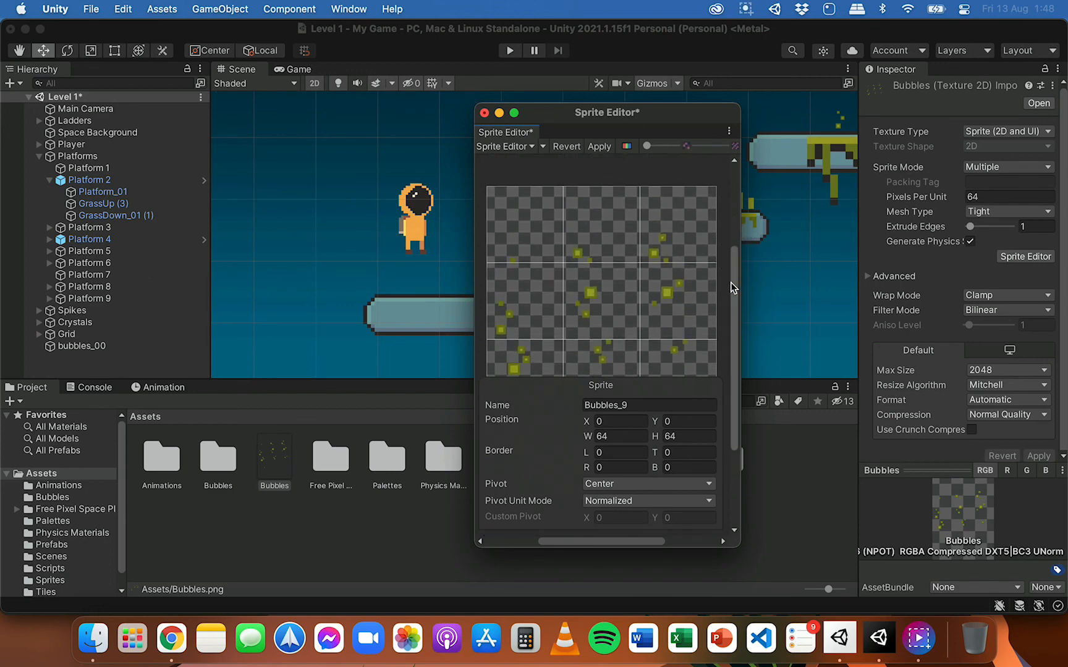
Step: Close the Sprite Editor and save the unapplied slices of the Bubbles spritesheet
{"action": "left_click", "coordinate": [518, 167]}
{"action": "left_click", "coordinate": [483, 112]}
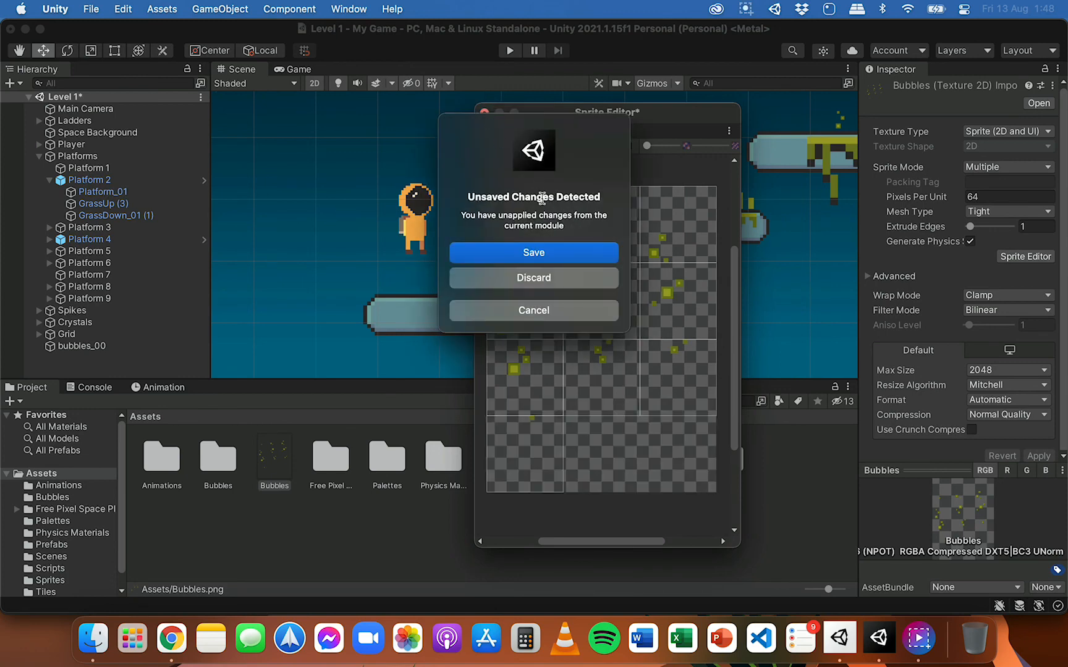
{"action": "left_click", "coordinate": [535, 253]}
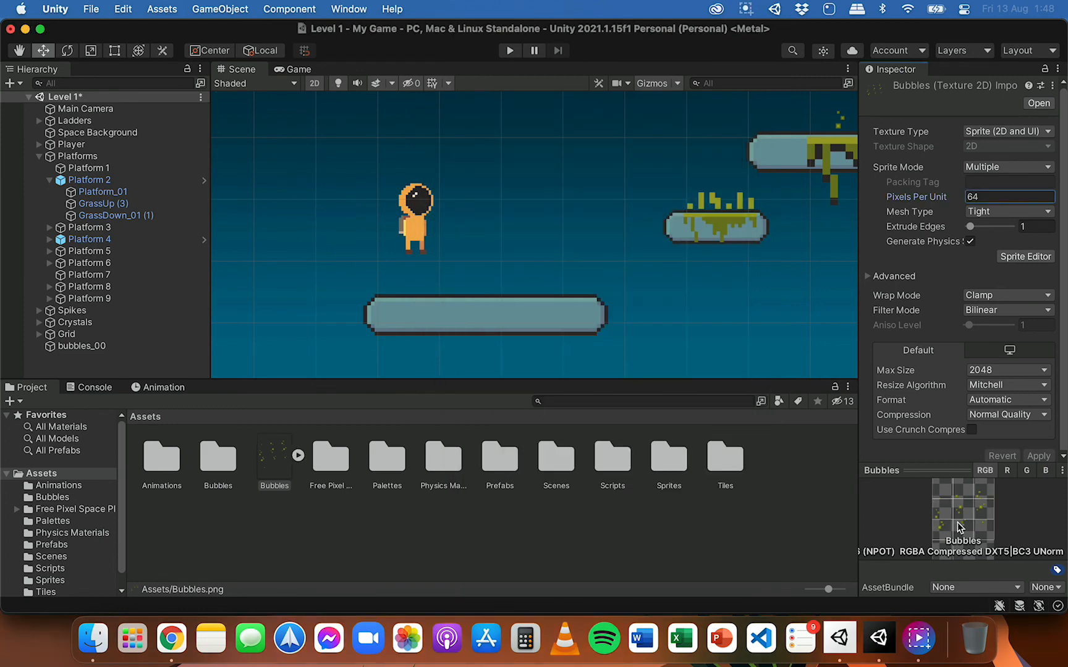
Step: Expand the Bubbles spritesheet in the Assets folder, review its individual sliced sprites, and collapse it again
{"action": "left_click", "coordinate": [285, 471]}
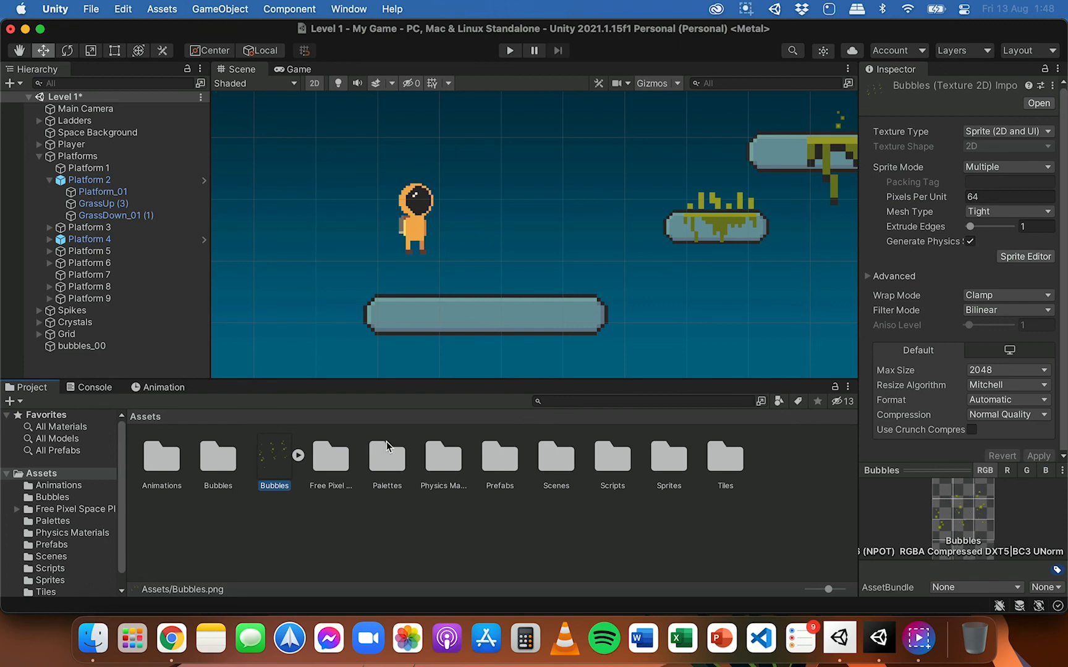
{"action": "left_click", "coordinate": [298, 457]}
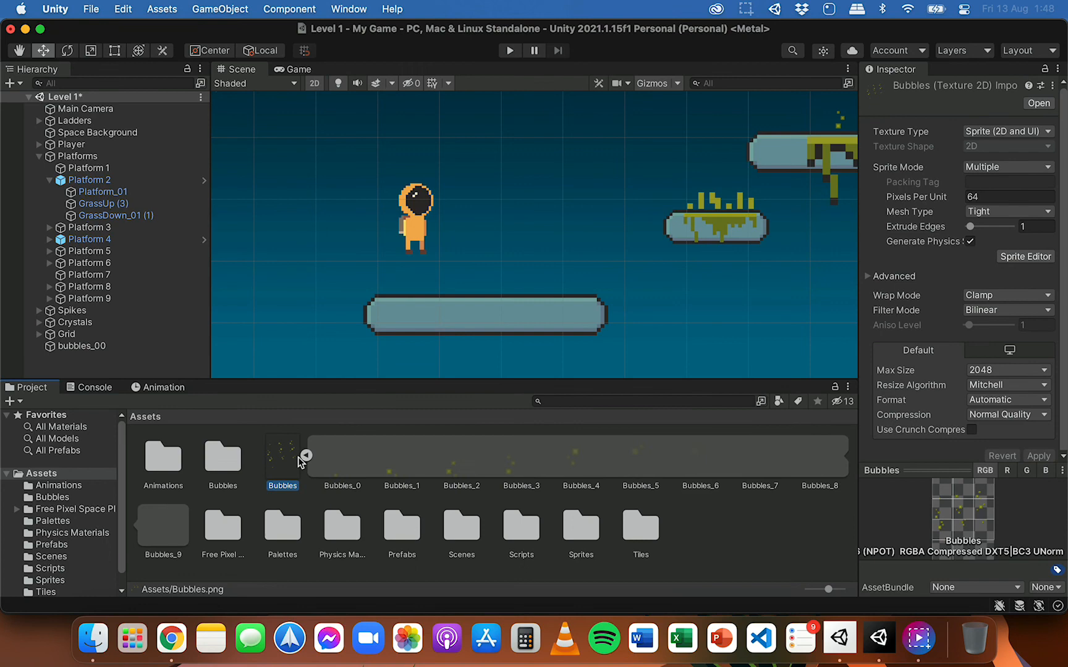
{"action": "left_click", "coordinate": [341, 457]}
{"action": "left_click", "coordinate": [405, 463]}
{"action": "left_click", "coordinate": [455, 465]}
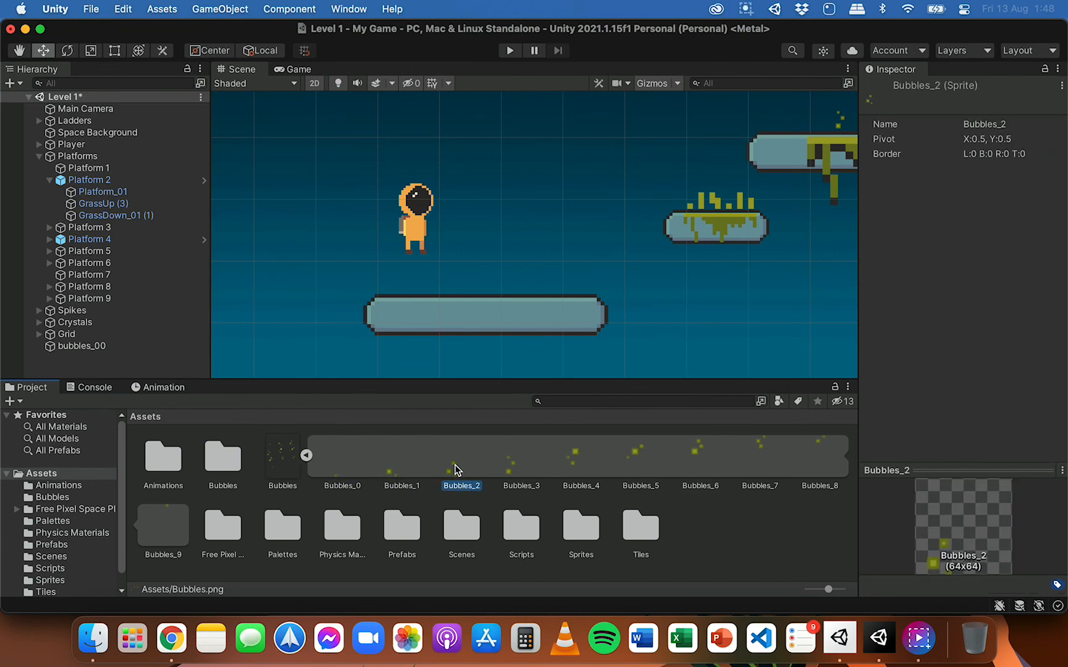
{"action": "left_click", "coordinate": [519, 463]}
{"action": "left_click", "coordinate": [581, 463]}
{"action": "left_click", "coordinate": [625, 461]}
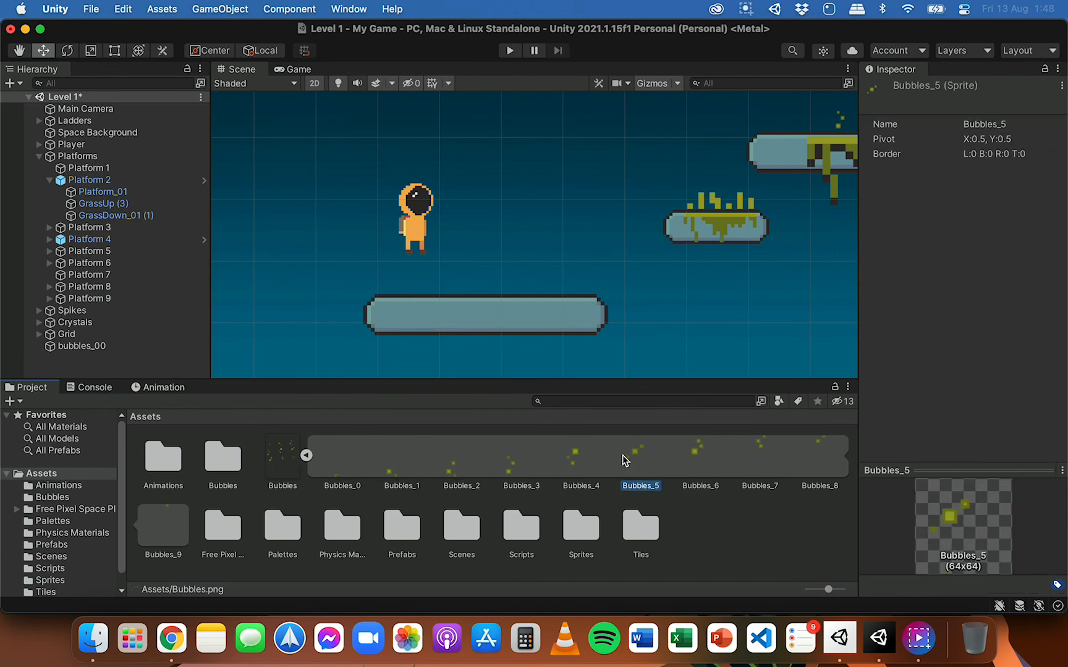
{"action": "left_click", "coordinate": [306, 456]}
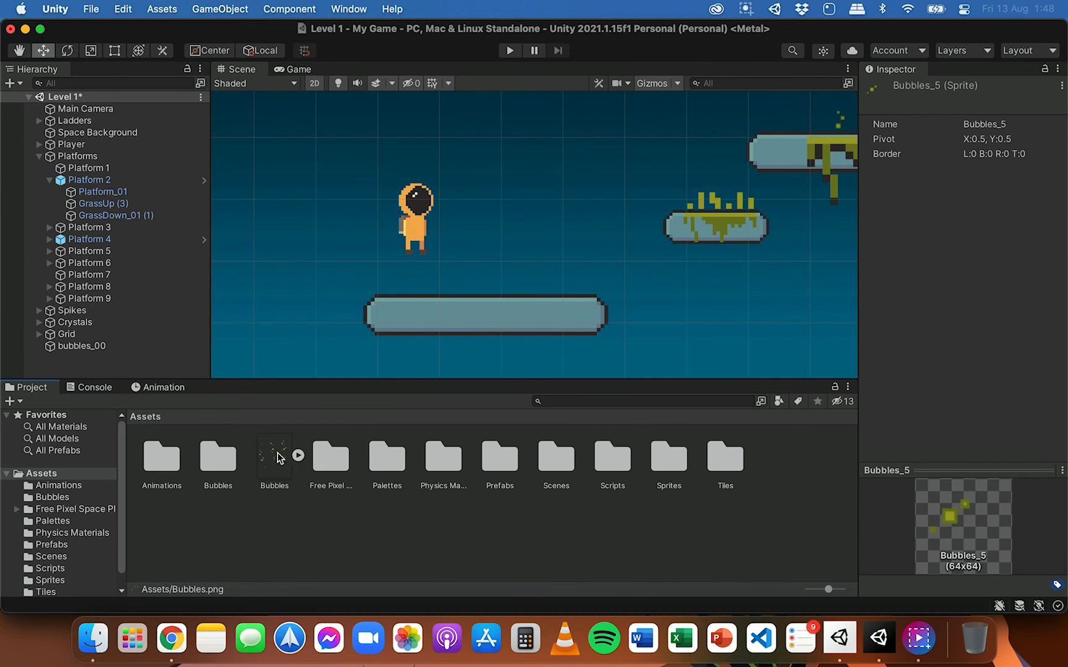
Step: Place the Bubbles spritesheet in the scene above the long platform, saving its animation as Bubble Animation 2 in the Animations folder
{"action": "left_click_drag", "start_coordinate": [276, 457], "coordinate": [560, 264]}
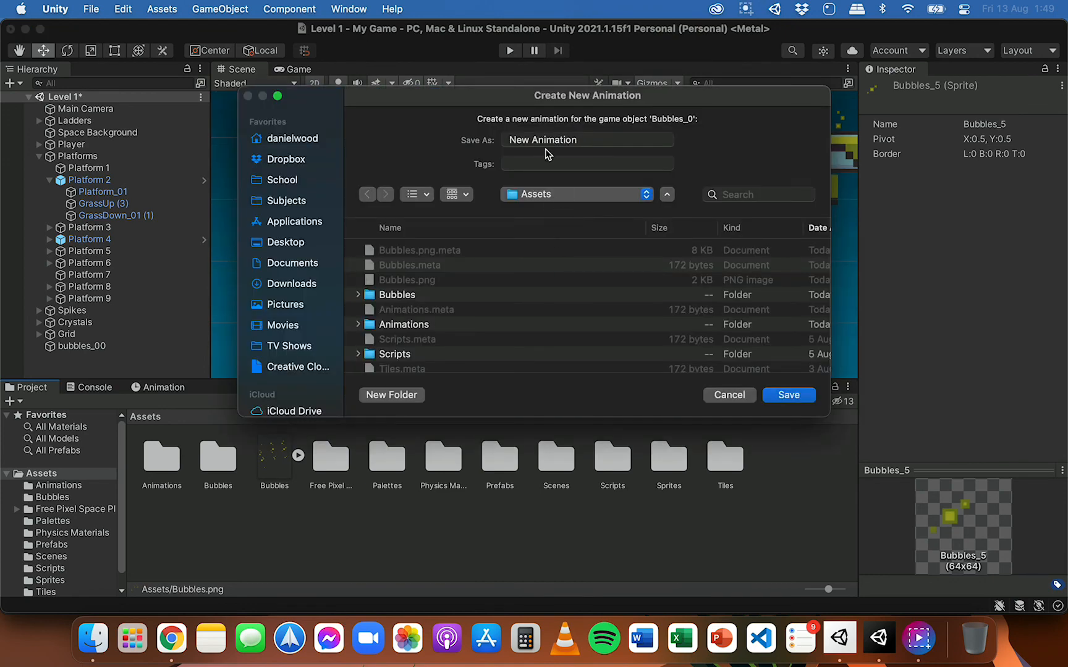
{"action": "double_click", "coordinate": [411, 326]}
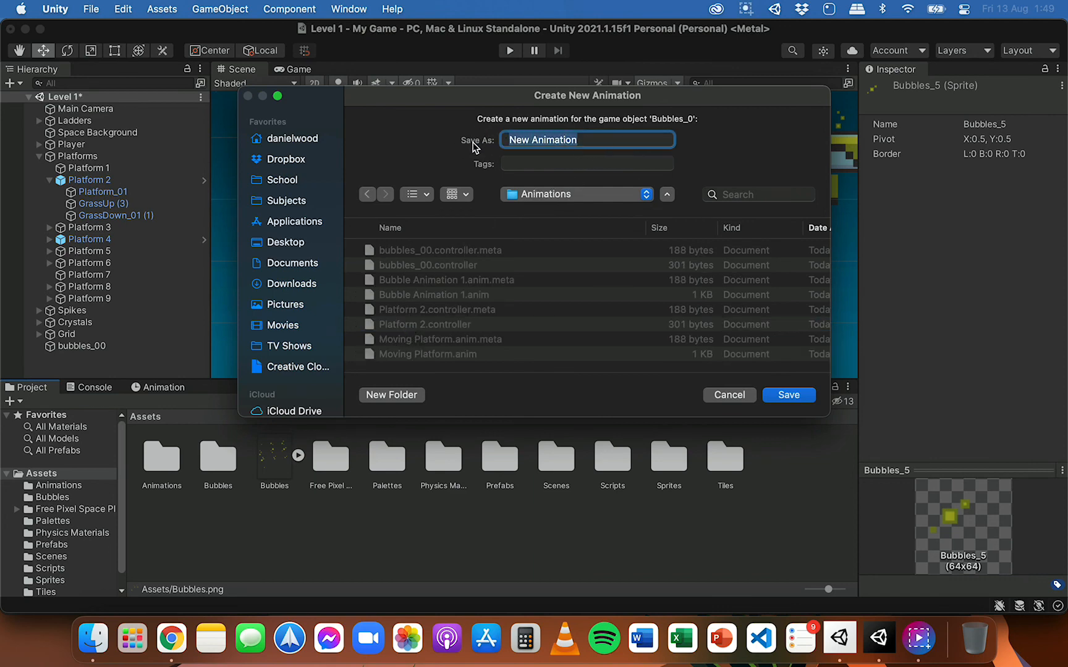
{"action": "key", "text": "BackSpace"}
{"action": "type", "text": "Bubb"}
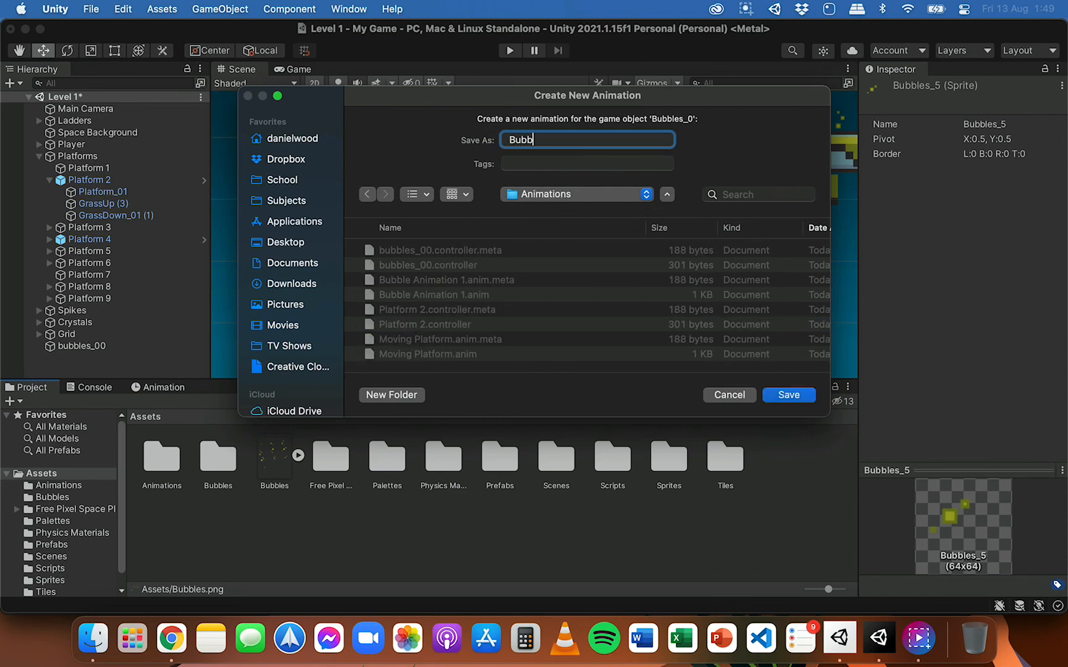
{"action": "type", "text": "le an"}
{"action": "key", "text": "BackSpace"}
{"action": "key", "text": "BackSpace"}
{"action": "type", "text": "Animation 2"}
{"action": "left_click", "coordinate": [785, 396]}
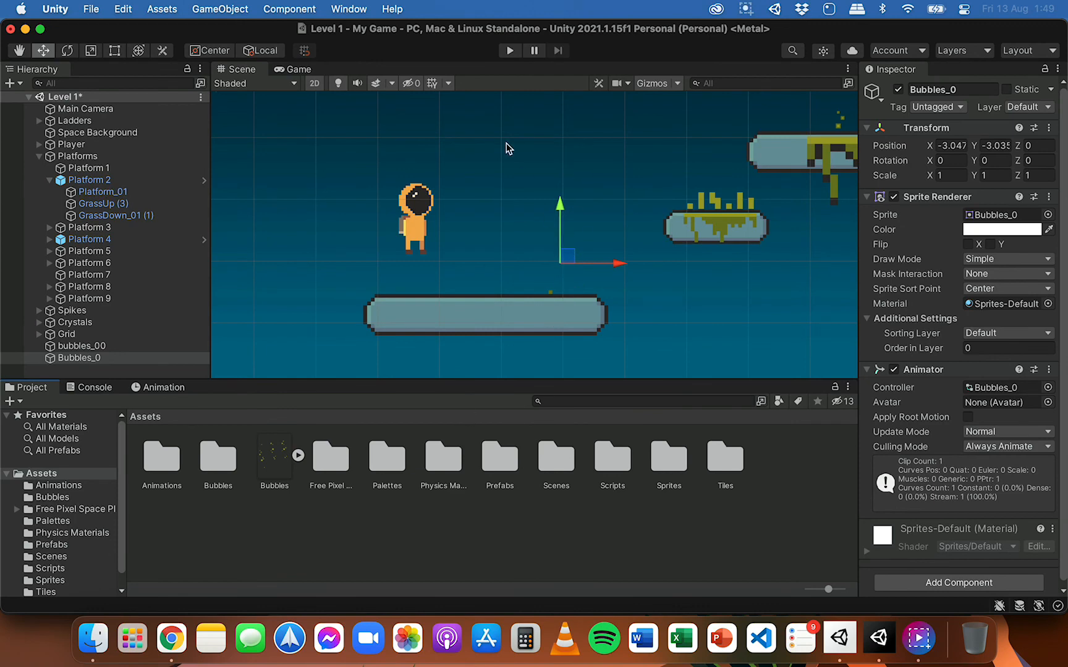
Step: Run the game to check how the new bubble animation plays, and stop it
{"action": "left_click", "coordinate": [510, 51]}
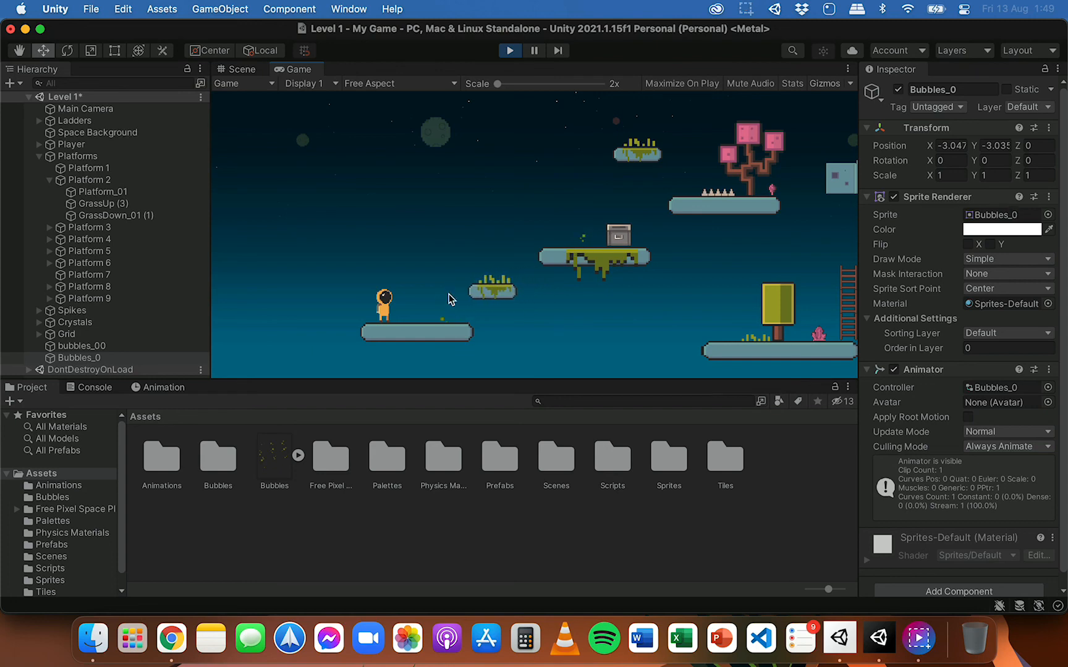
{"action": "left_click", "coordinate": [510, 52]}
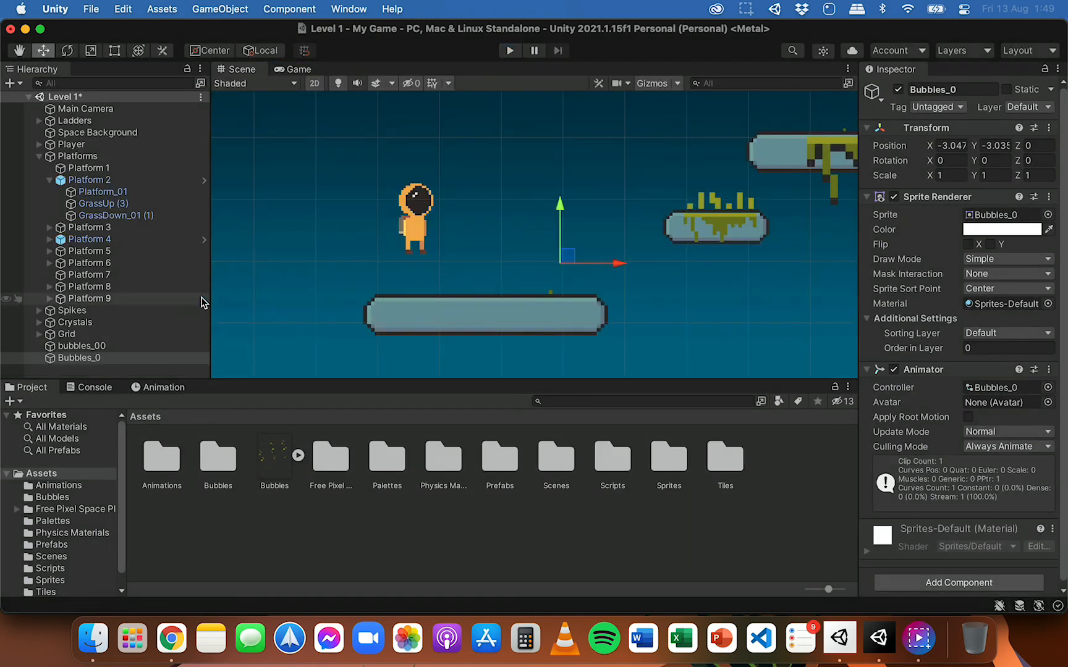
Step: Set the Samples of Bubble Animation 2 on the Bubbles_0 object to 8
{"action": "left_click", "coordinate": [130, 360]}
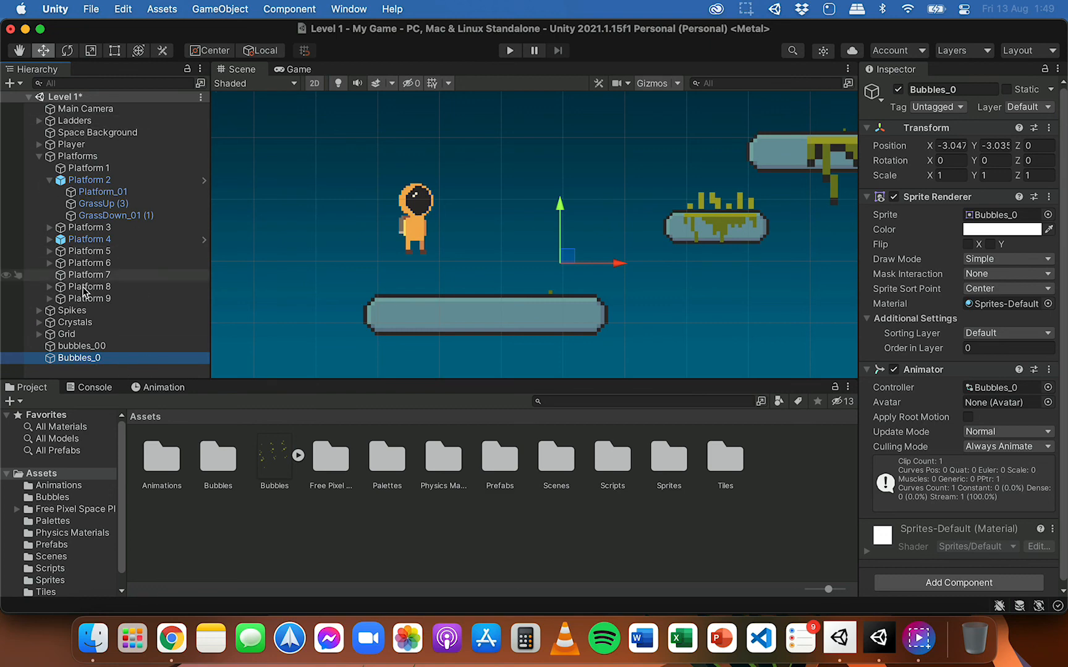
{"action": "left_click", "coordinate": [164, 387]}
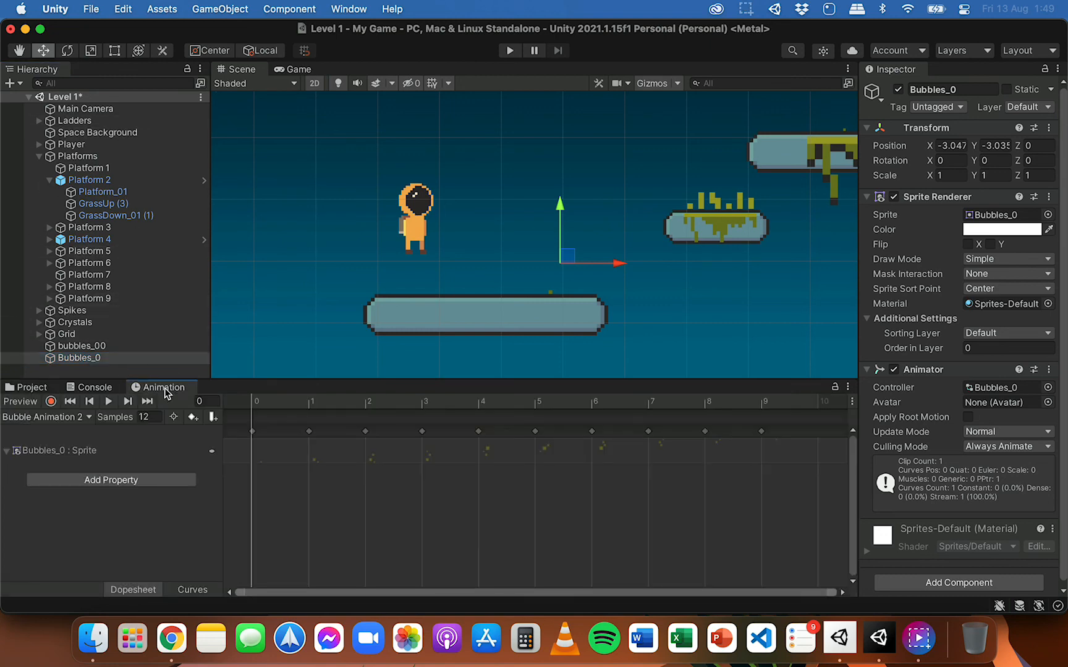
{"action": "left_click", "coordinate": [148, 417]}
{"action": "scroll", "coordinate": [418, 255], "scroll_direction": "down", "scroll_amount": 1}
{"action": "scroll", "coordinate": [417, 256], "scroll_direction": "down", "scroll_amount": 2}
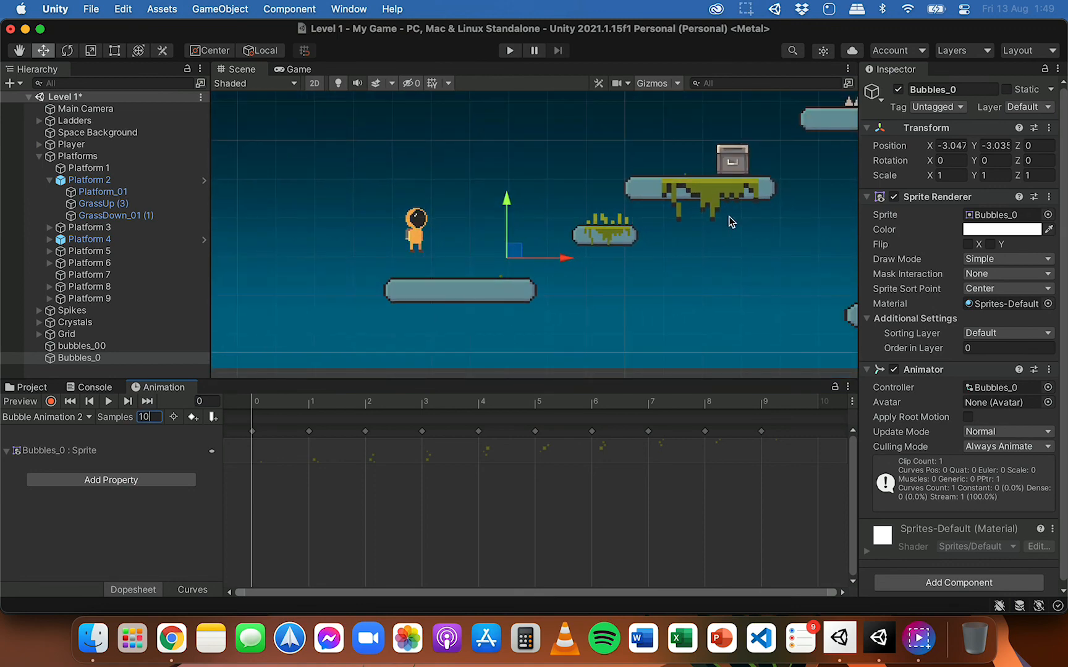
{"action": "left_click", "coordinate": [102, 346]}
{"action": "left_click", "coordinate": [100, 359]}
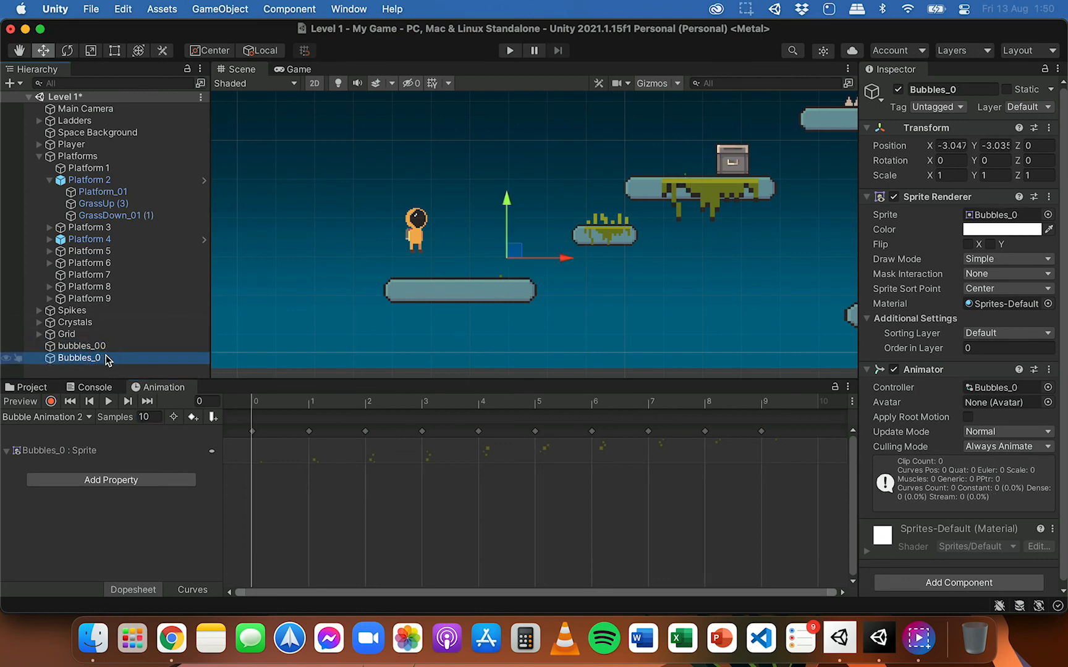
{"action": "left_click", "coordinate": [149, 417]}
{"action": "type", "text": "8"}
{"action": "key", "text": "Return"}
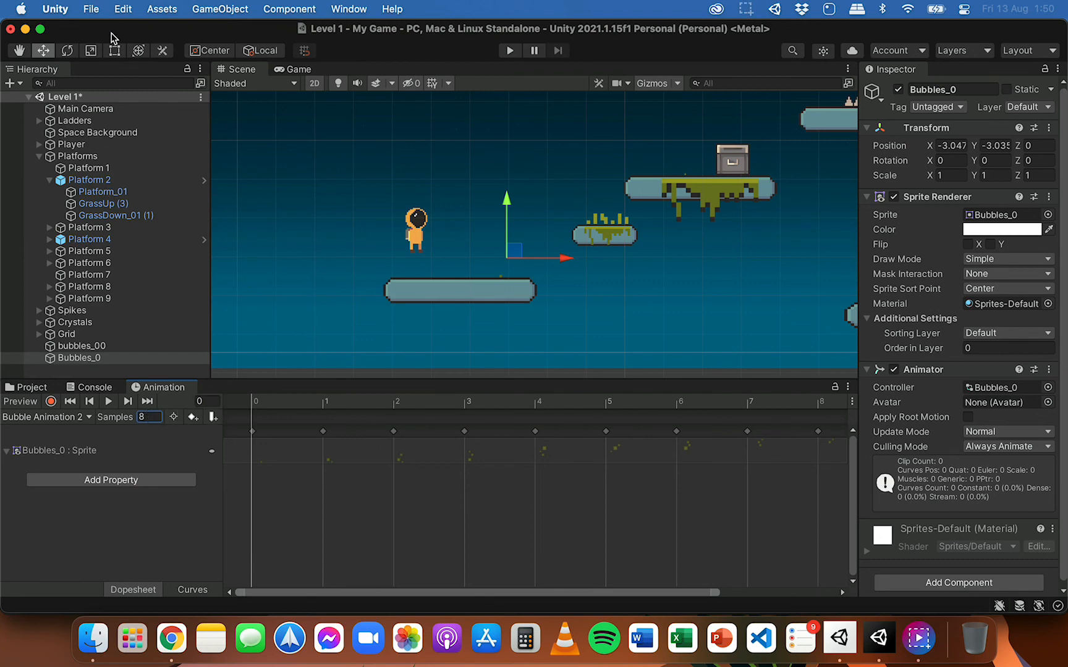
Step: Switch to the Scale tool with Bubbles_0 selected and run the game to test the bubbles' playback speed
{"action": "left_click", "coordinate": [92, 51]}
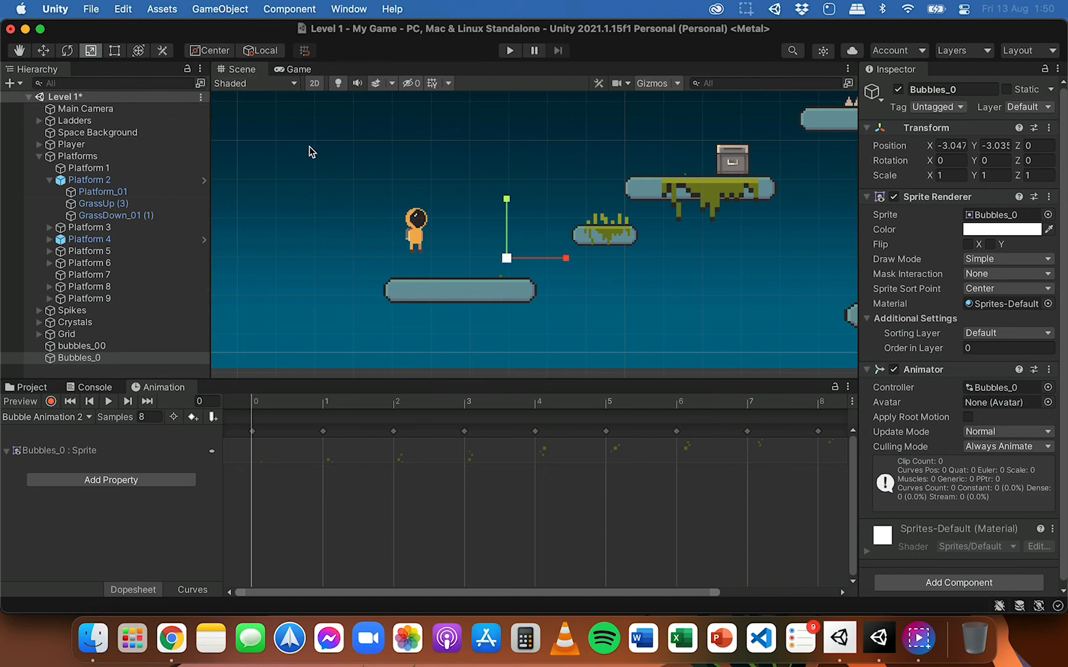
{"action": "left_click", "coordinate": [510, 51]}
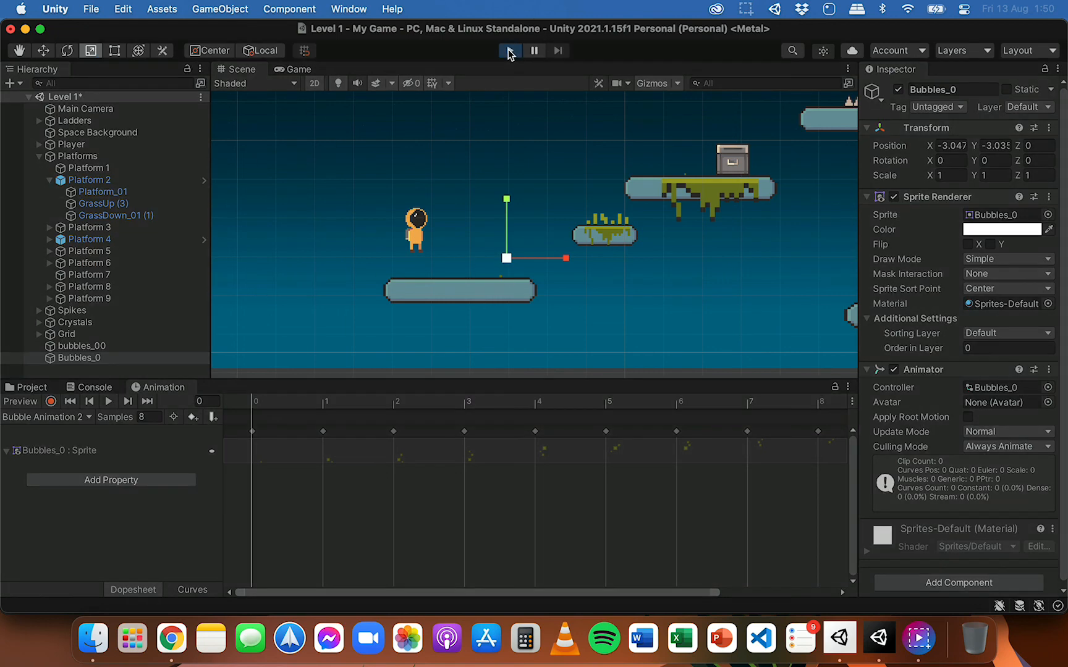